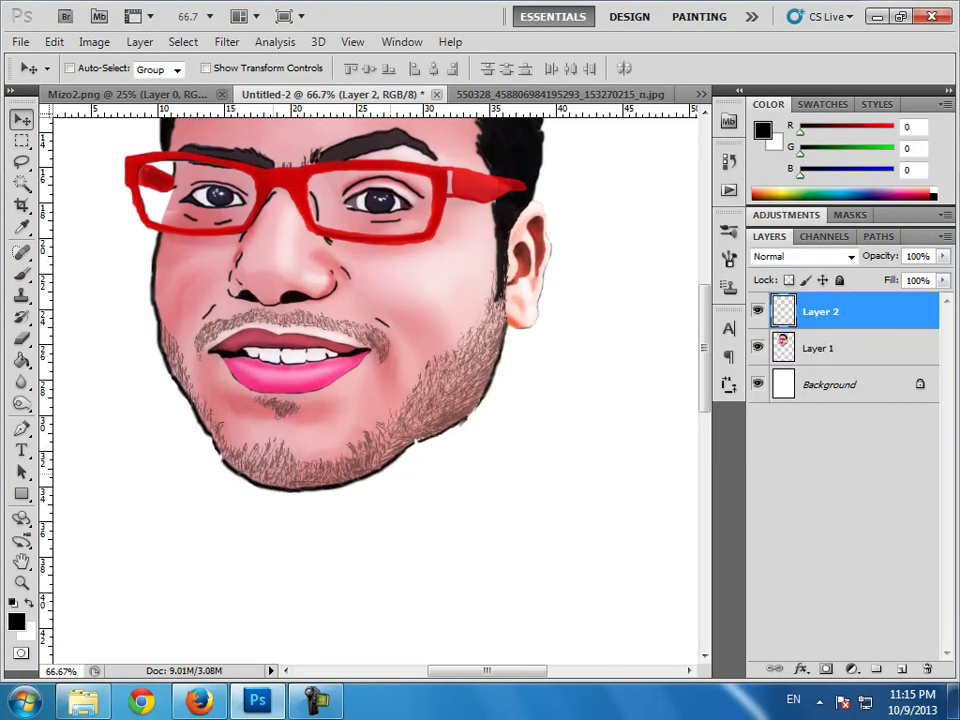
Zoom in and brush the left and right neck lines below the chin with a slightly larger brush.
{"action": "key", "text": "b"}
{"action": "key", "text": "ctrl+plus"}
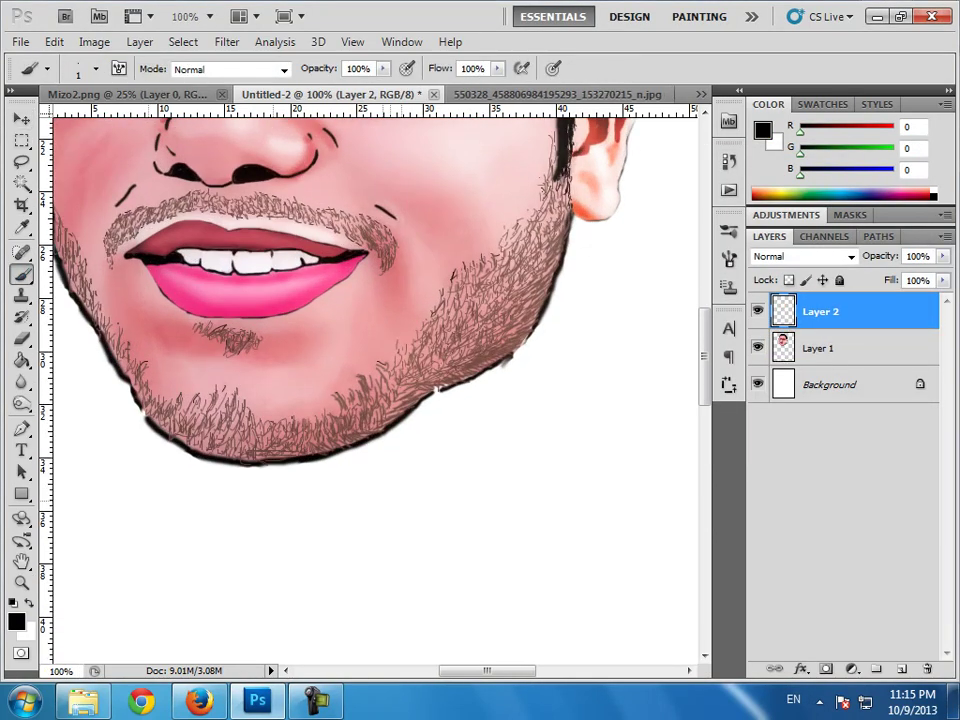
{"action": "key", "text": "bracketright"}
{"action": "key", "text": "bracketright"}
{"action": "key", "text": "bracketright"}
{"action": "scroll", "coordinate": [375, 390], "scroll_direction": "up", "scroll_amount": 3}
{"action": "left_click_drag", "start_coordinate": [437, 452], "coordinate": [439, 535]}
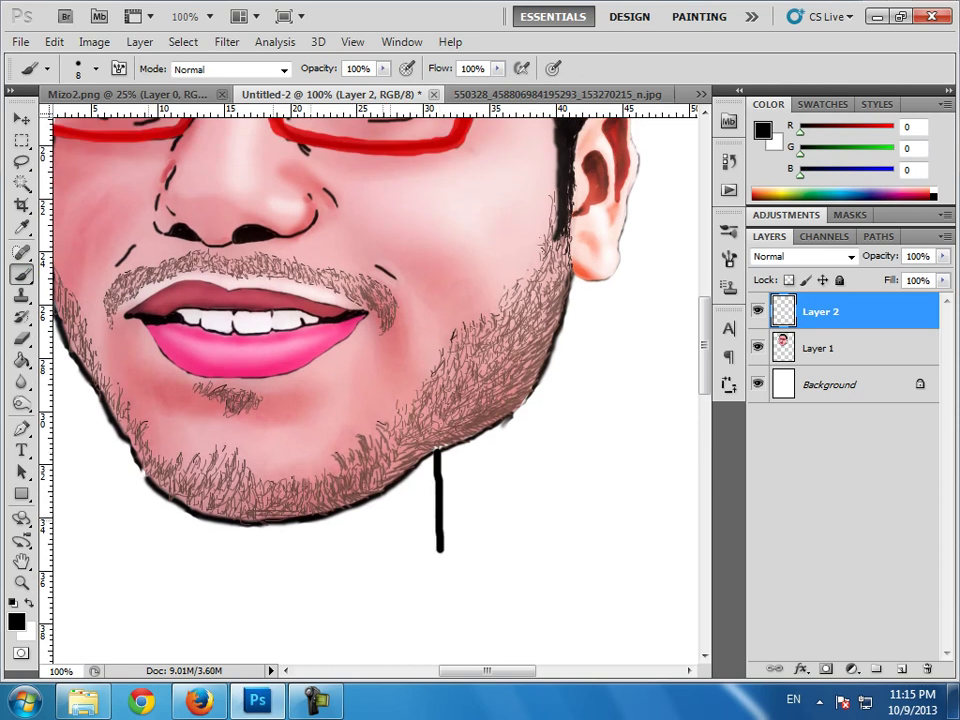
{"action": "left_click_drag", "start_coordinate": [310, 519], "coordinate": [310, 564]}
{"action": "left_click_drag", "start_coordinate": [437, 522], "coordinate": [446, 556]}
Draw the collar line across the base of the neck and thicken it.
{"action": "scroll", "coordinate": [446, 556], "scroll_direction": "down", "scroll_amount": 3}
{"action": "mouse_move", "coordinate": [310, 490]}
{"action": "left_mouse_down"}
{"action": "mouse_move", "coordinate": [372, 508]}
{"action": "mouse_move", "coordinate": [442, 478]}
{"action": "mouse_move", "coordinate": [597, 492]}
{"action": "mouse_move", "coordinate": [199, 525]}
{"action": "mouse_move", "coordinate": [157, 539]}
{"action": "mouse_move", "coordinate": [402, 518]}
{"action": "mouse_move", "coordinate": [447, 495]}
{"action": "left_mouse_up"}
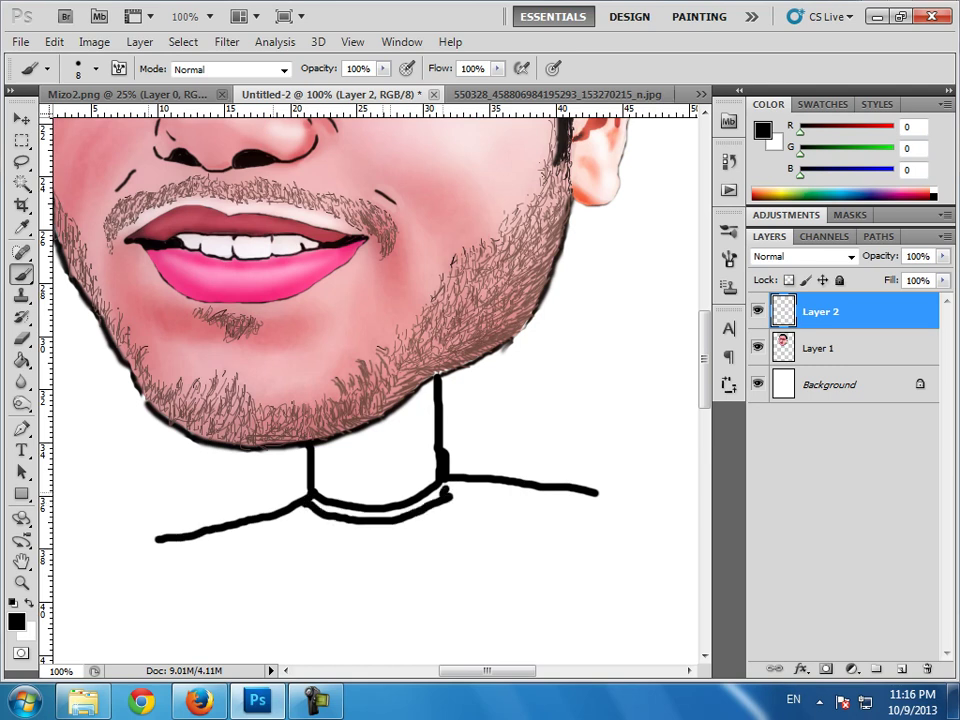
{"action": "left_click_drag", "start_coordinate": [305, 505], "coordinate": [384, 518]}
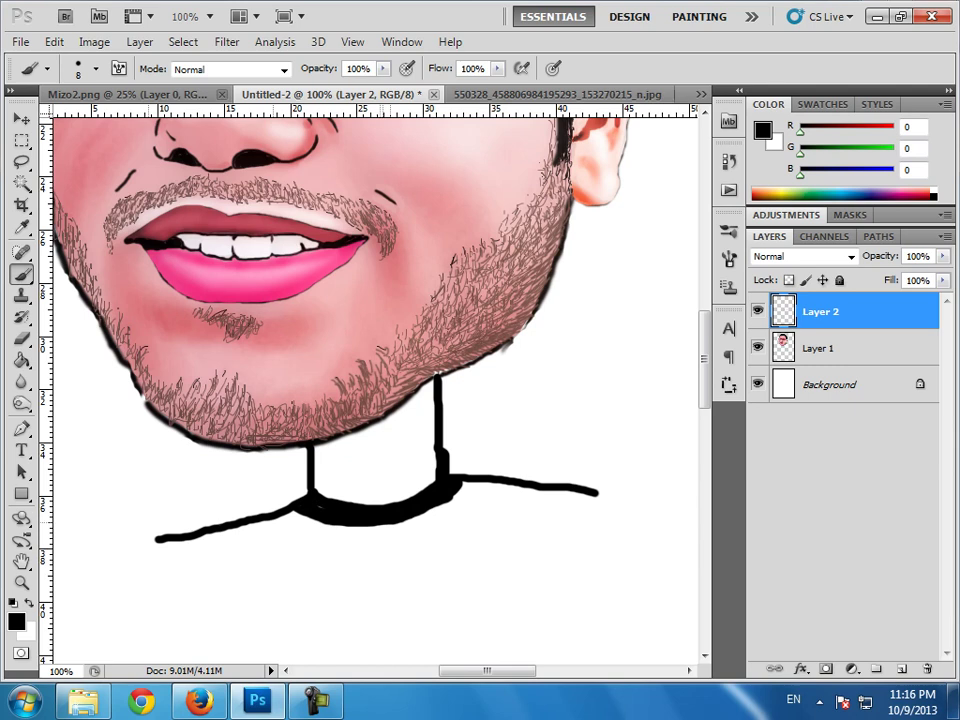
{"action": "key", "text": "ctrl+minus"}
{"action": "key", "text": "ctrl+minus"}
{"action": "key", "text": "ctrl+minus"}
{"action": "key", "text": "ctrl+plus"}
{"action": "key", "text": "ctrl+plus"}
{"action": "scroll", "coordinate": [360, 390], "scroll_direction": "down", "scroll_amount": 2}
Back on the caricature, draw the left shoulder line and the right sleeve line.
{"action": "key", "text": "ctrl+Tab"}
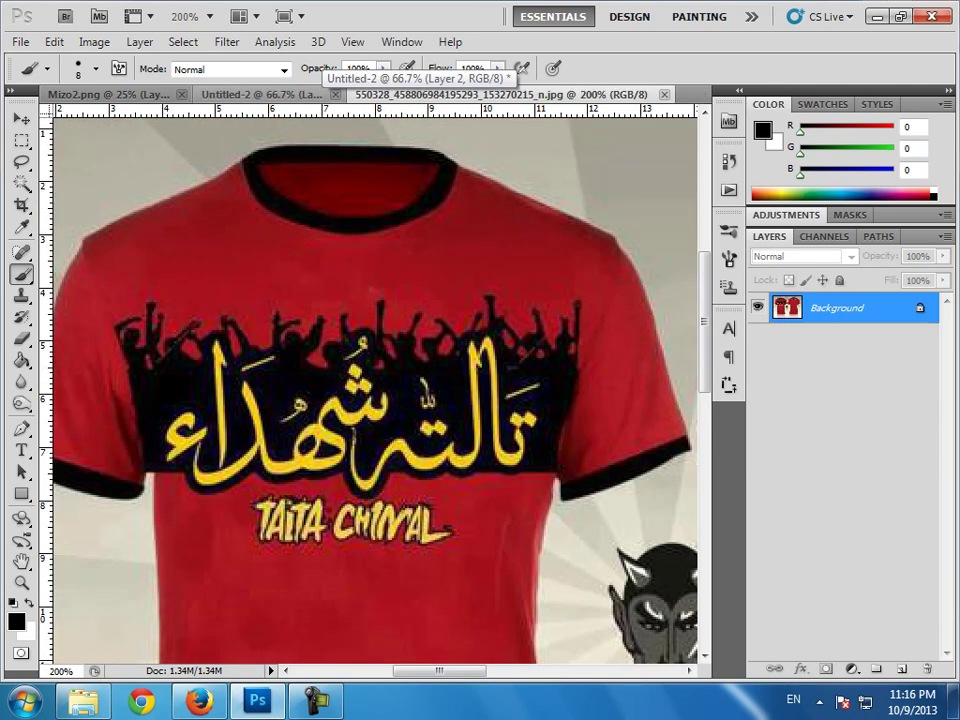
{"action": "left_click", "coordinate": [265, 93]}
{"action": "mouse_move", "coordinate": [219, 466]}
{"action": "left_mouse_down"}
{"action": "mouse_move", "coordinate": [229, 466]}
{"action": "mouse_move", "coordinate": [276, 545]}
{"action": "left_mouse_up"}
{"action": "mouse_move", "coordinate": [525, 388]}
{"action": "left_mouse_down"}
{"action": "mouse_move", "coordinate": [452, 446]}
{"action": "mouse_move", "coordinate": [454, 545]}
{"action": "left_mouse_up"}
{"action": "scroll", "coordinate": [454, 545], "scroll_direction": "down", "scroll_amount": 3}
Trim the lower ends of both arm lines, then extend the left and right arms downward.
{"action": "key", "text": "e"}
{"action": "left_click_drag", "start_coordinate": [277, 488], "coordinate": [277, 463]}
{"action": "left_click_drag", "start_coordinate": [456, 490], "coordinate": [457, 441]}
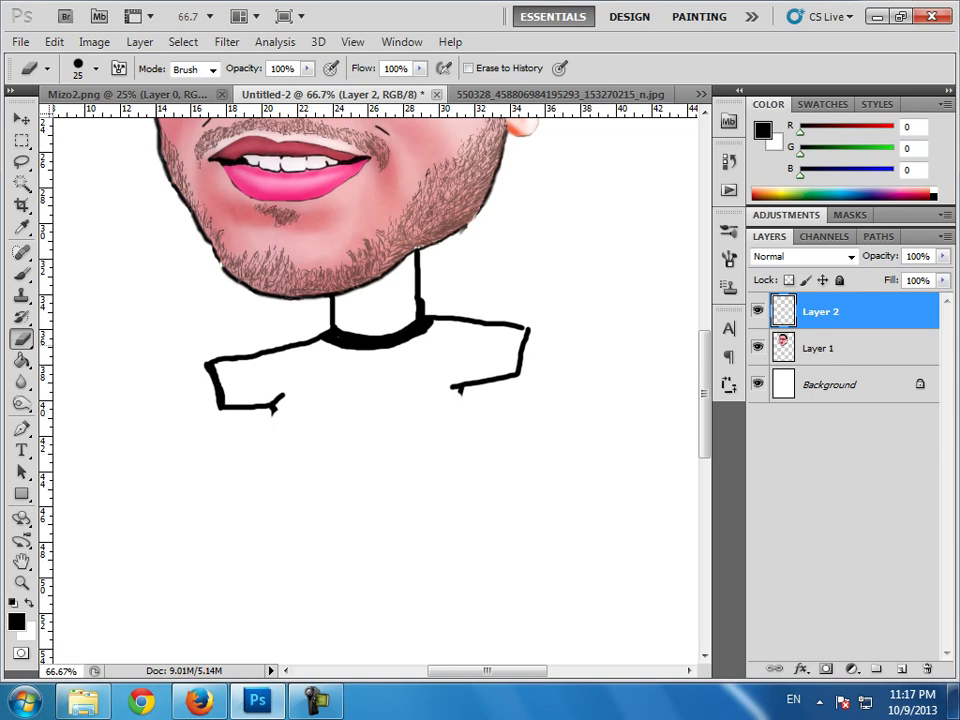
{"action": "key", "text": "b"}
{"action": "left_click_drag", "start_coordinate": [455, 388], "coordinate": [463, 434]}
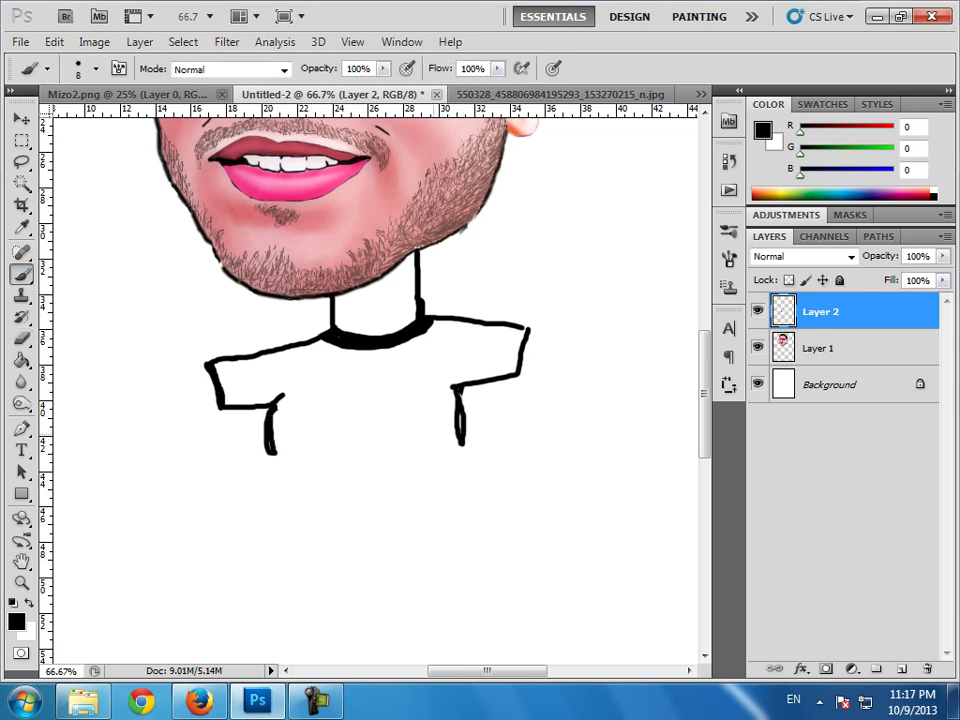
{"action": "scroll", "coordinate": [375, 380], "scroll_direction": "down", "scroll_amount": 1}
{"action": "left_click_drag", "start_coordinate": [268, 398], "coordinate": [271, 483]}
Outline the rounded shirt body around the belly and tidy the line ends with the eraser.
{"action": "mouse_move", "coordinate": [460, 405]}
{"action": "left_mouse_down"}
{"action": "mouse_move", "coordinate": [480, 510]}
{"action": "mouse_move", "coordinate": [312, 530]}
{"action": "mouse_move", "coordinate": [258, 440]}
{"action": "left_mouse_up"}
{"action": "left_click", "coordinate": [21, 339]}
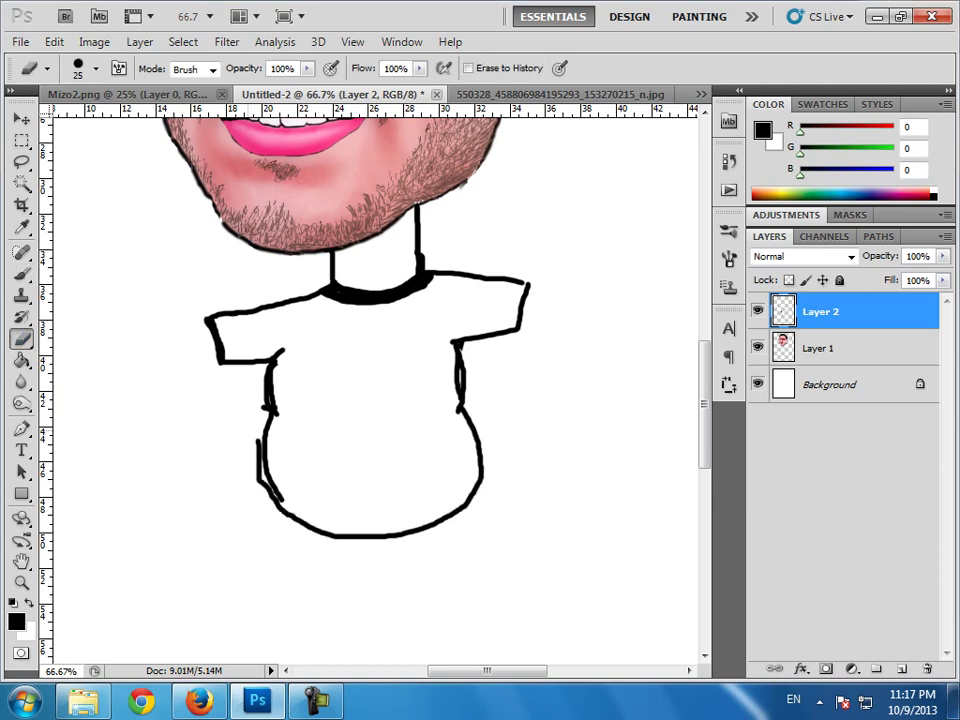
{"action": "key", "text": "b"}
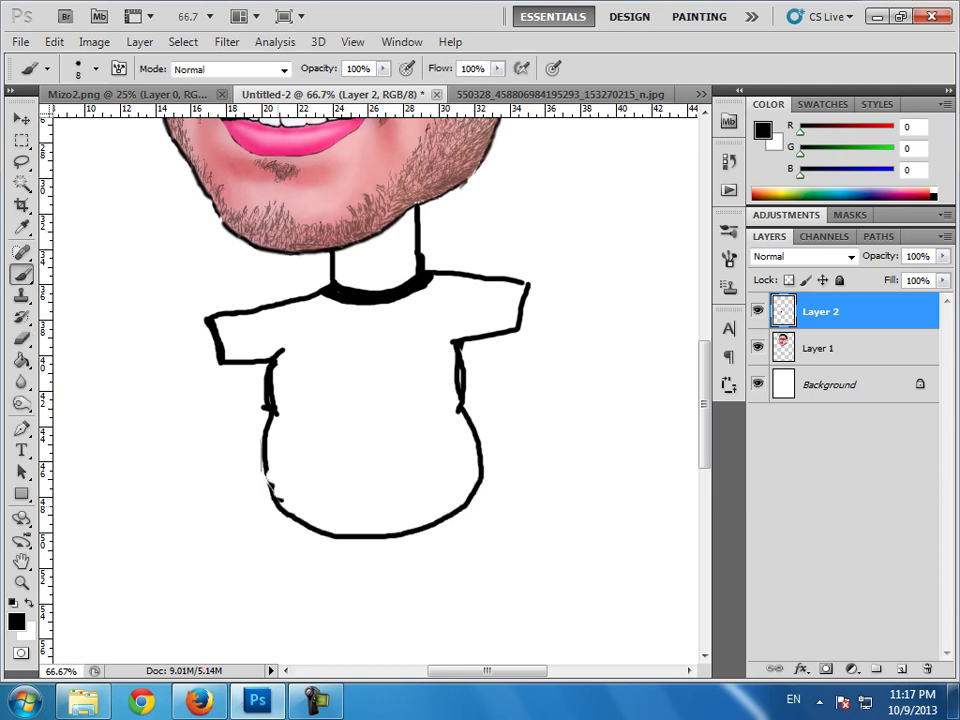
{"action": "key", "text": "e"}
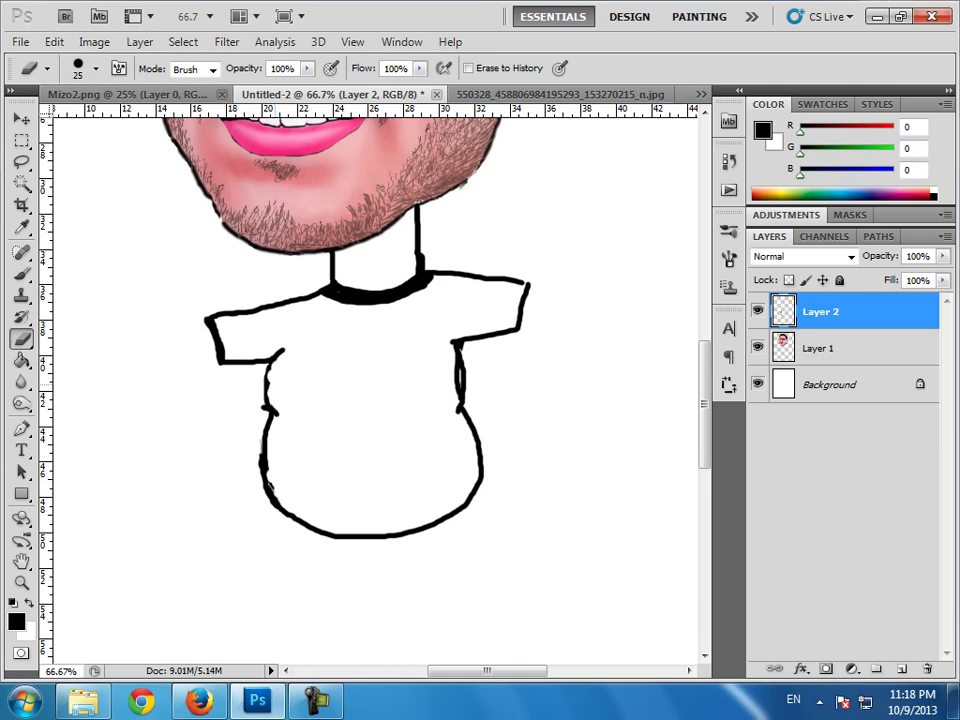
{"action": "key", "text": "h"}
{"action": "left_click_drag", "start_coordinate": [370, 380], "coordinate": [370, 386]}
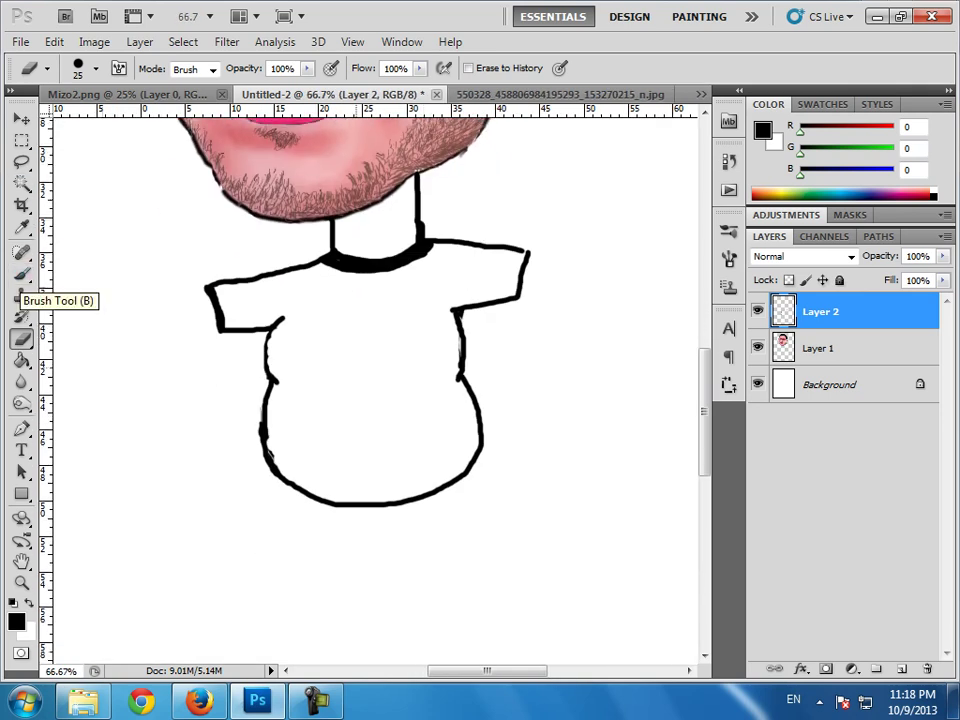
{"action": "left_click", "coordinate": [22, 273]}
{"action": "scroll", "coordinate": [22, 273], "scroll_direction": "down", "scroll_amount": 3}
{"action": "key", "text": "ctrl+minus"}
{"action": "key", "text": "ctrl+minus"}
{"action": "key", "text": "ctrl+plus"}
{"action": "key", "text": "ctrl+plus"}
{"action": "scroll", "coordinate": [370, 390], "scroll_direction": "up", "scroll_amount": 2}
{"action": "scroll", "coordinate": [370, 390], "scroll_direction": "down", "scroll_amount": 2}
Draw the waistband under the belly and the outline of the shorts.
{"action": "key", "text": "ctrl+plus"}
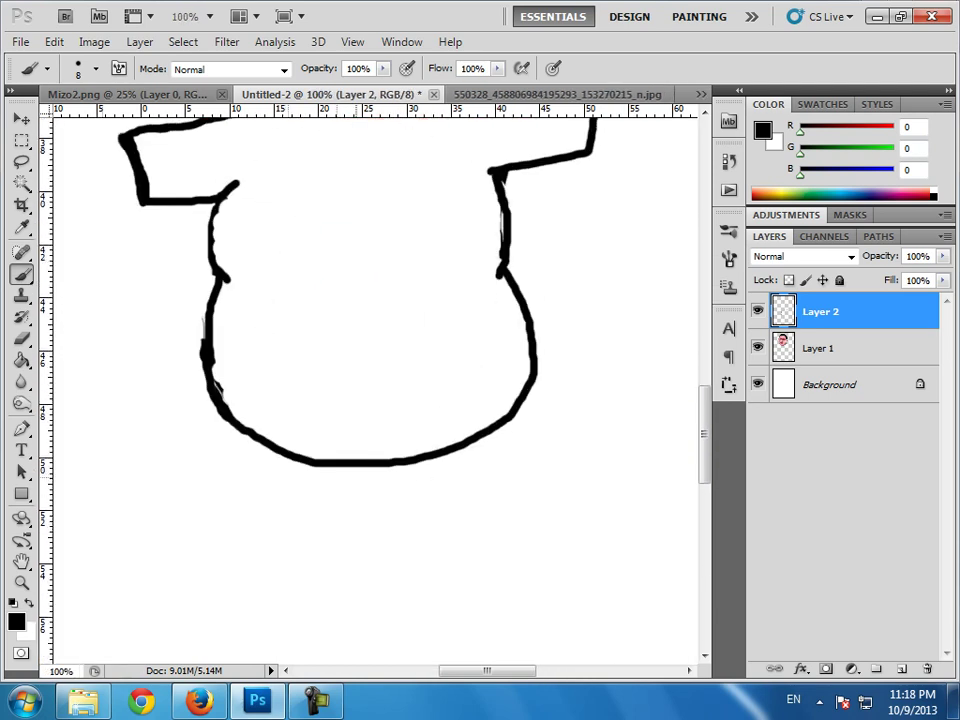
{"action": "mouse_move", "coordinate": [260, 452]}
{"action": "left_mouse_down"}
{"action": "mouse_move", "coordinate": [285, 466]}
{"action": "mouse_move", "coordinate": [458, 462]}
{"action": "left_mouse_up"}
{"action": "left_click_drag", "start_coordinate": [262, 455], "coordinate": [208, 606]}
{"action": "scroll", "coordinate": [208, 600], "scroll_direction": "down", "scroll_amount": 2}
{"action": "mouse_move", "coordinate": [208, 550]}
{"action": "left_mouse_down"}
{"action": "mouse_move", "coordinate": [268, 557]}
{"action": "mouse_move", "coordinate": [368, 532]}
{"action": "mouse_move", "coordinate": [422, 565]}
{"action": "left_mouse_up"}
{"action": "mouse_move", "coordinate": [478, 385]}
{"action": "left_mouse_down"}
{"action": "mouse_move", "coordinate": [518, 458]}
{"action": "mouse_move", "coordinate": [532, 535]}
{"action": "mouse_move", "coordinate": [400, 570]}
{"action": "left_mouse_up"}
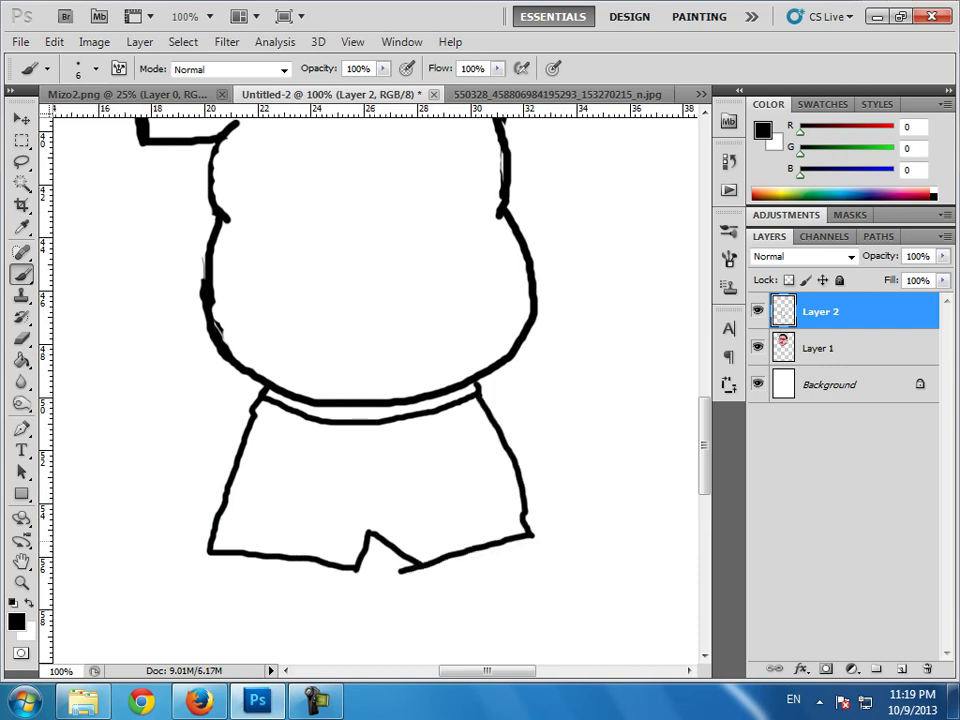
Add a new empty layer and move it beneath the Layer 2 outlines.
{"action": "key", "text": "e"}
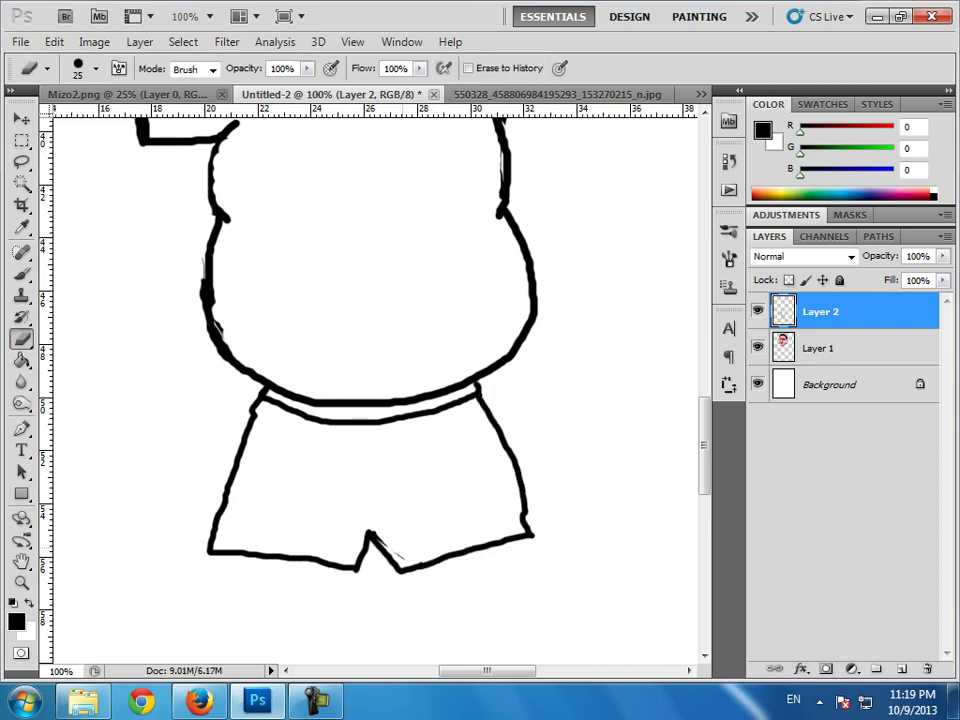
{"action": "scroll", "coordinate": [345, 495], "scroll_direction": "down", "scroll_amount": 4}
{"action": "scroll", "coordinate": [345, 495], "scroll_direction": "up", "scroll_amount": 2}
{"action": "scroll", "coordinate": [370, 480], "scroll_direction": "up", "scroll_amount": 2}
{"action": "scroll", "coordinate": [370, 400], "scroll_direction": "up", "scroll_amount": 5}
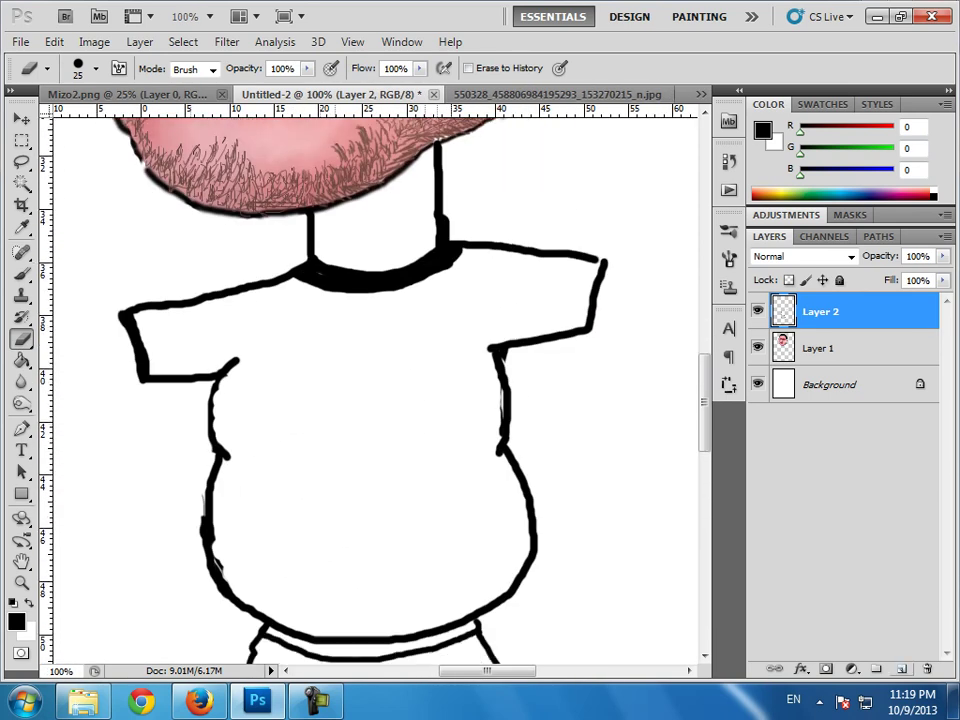
{"action": "key", "text": "ctrl+shift+alt+n"}
{"action": "key", "text": "ctrl+bracketleft"}
Sample the red of the reference shirt and adjust it in the Color Picker.
{"action": "left_click", "coordinate": [540, 93]}
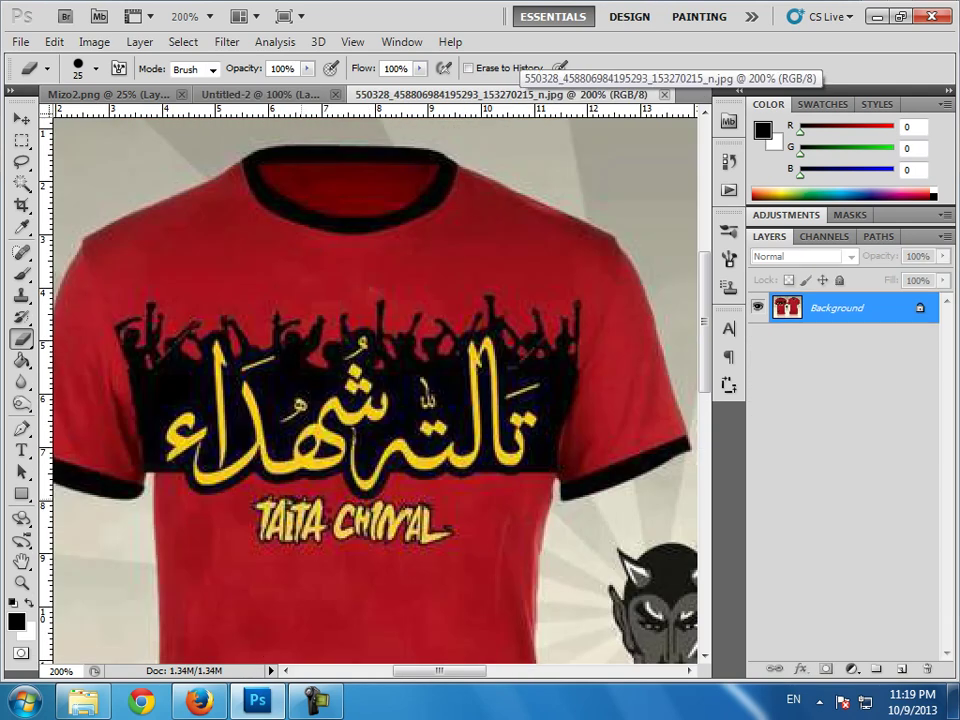
{"action": "key", "text": "b"}
{"action": "left_click", "coordinate": [640, 250], "text": "alt"}
{"action": "scroll", "coordinate": [606, 116], "scroll_direction": "down", "scroll_amount": 5}
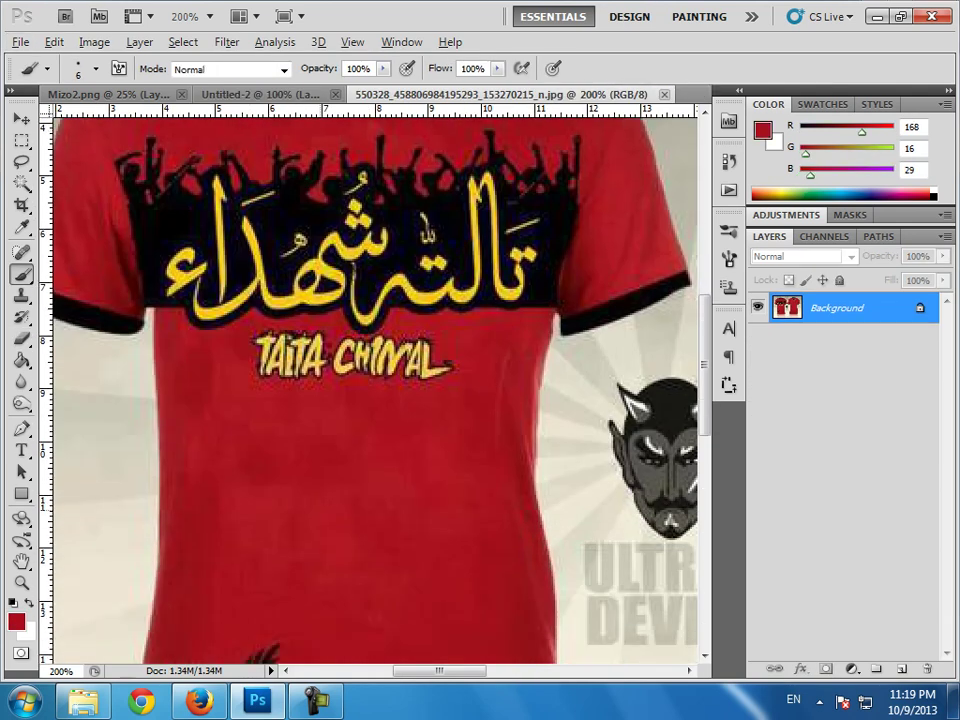
{"action": "left_click", "coordinate": [763, 130]}
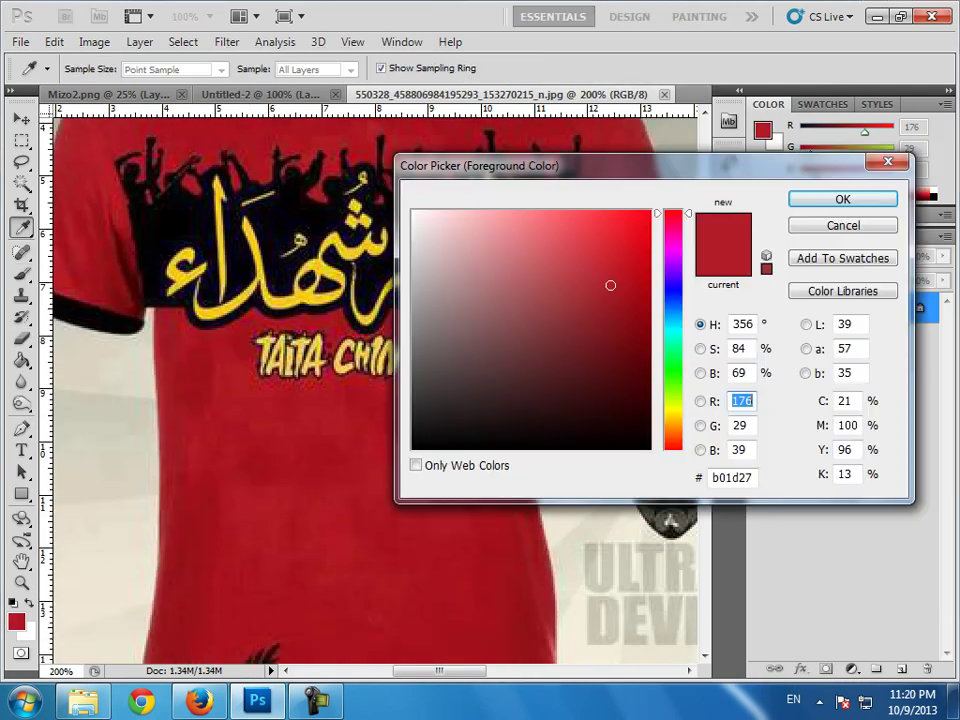
{"action": "left_click", "coordinate": [843, 199]}
On Layer 2, set black in front with red behind and thicken the right sleeve's outline.
{"action": "left_click", "coordinate": [320, 93]}
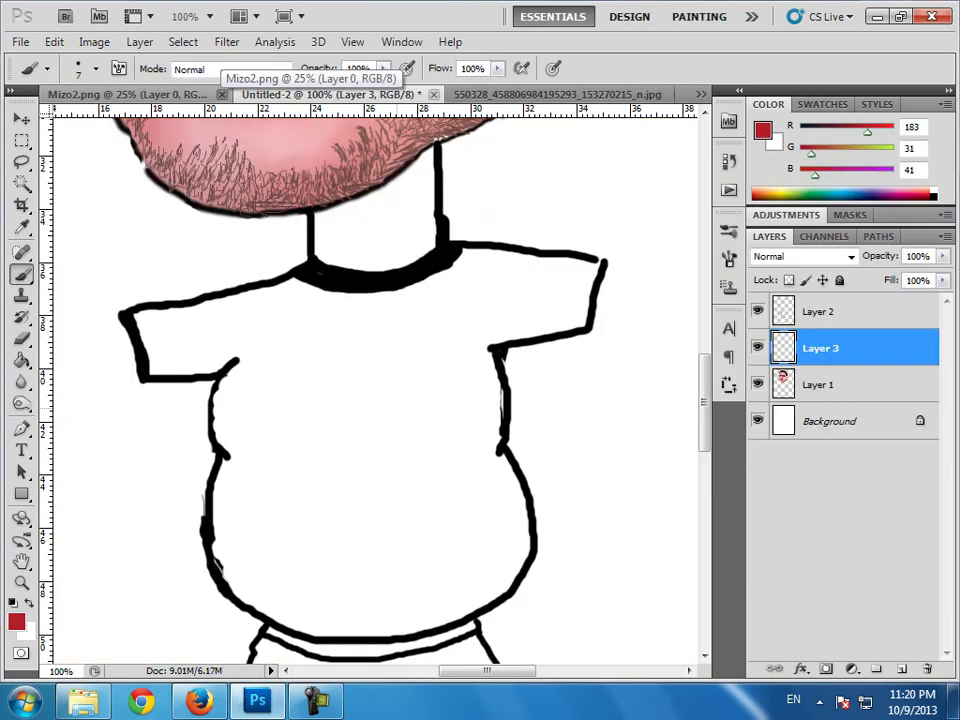
{"action": "key", "text": "alt+bracketright"}
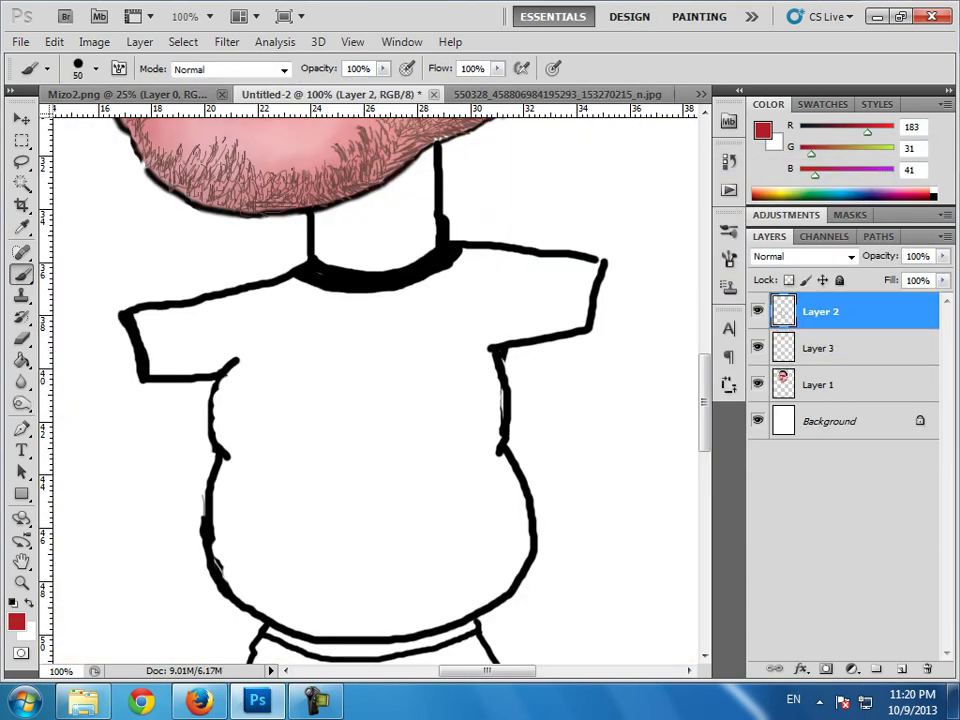
{"action": "key", "text": "Return"}
{"action": "key", "text": "x"}
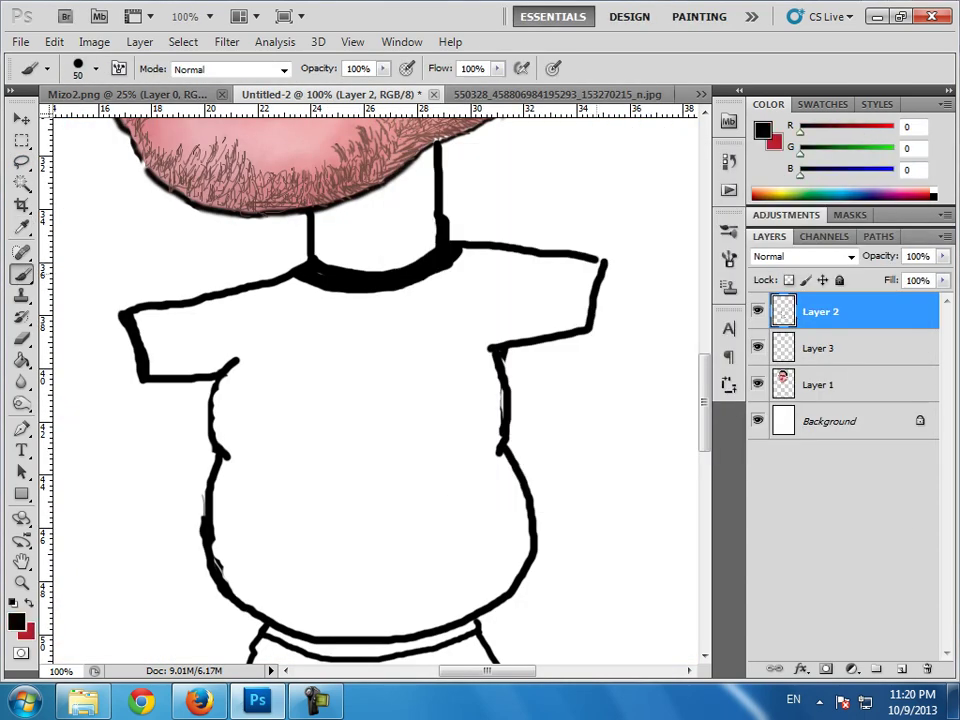
{"action": "left_click_drag", "start_coordinate": [597, 265], "coordinate": [580, 327]}
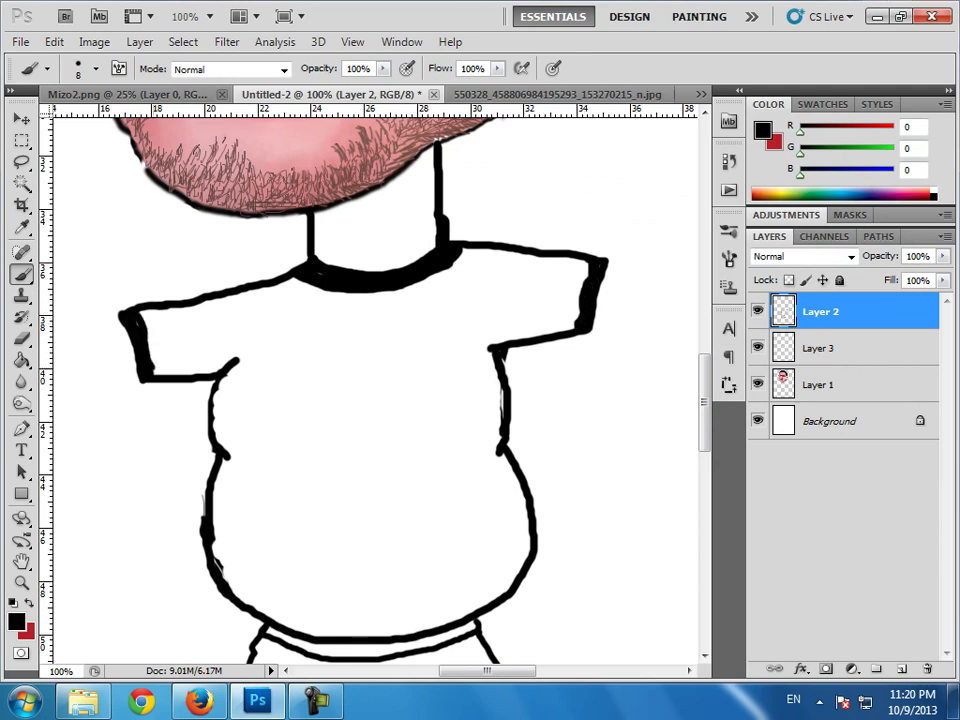
Magic-wand select the shirt interior and fill it with the sampled red on Layer 3.
{"action": "key", "text": "w"}
{"action": "left_click", "coordinate": [360, 420]}
{"action": "right_click", "coordinate": [340, 110]}
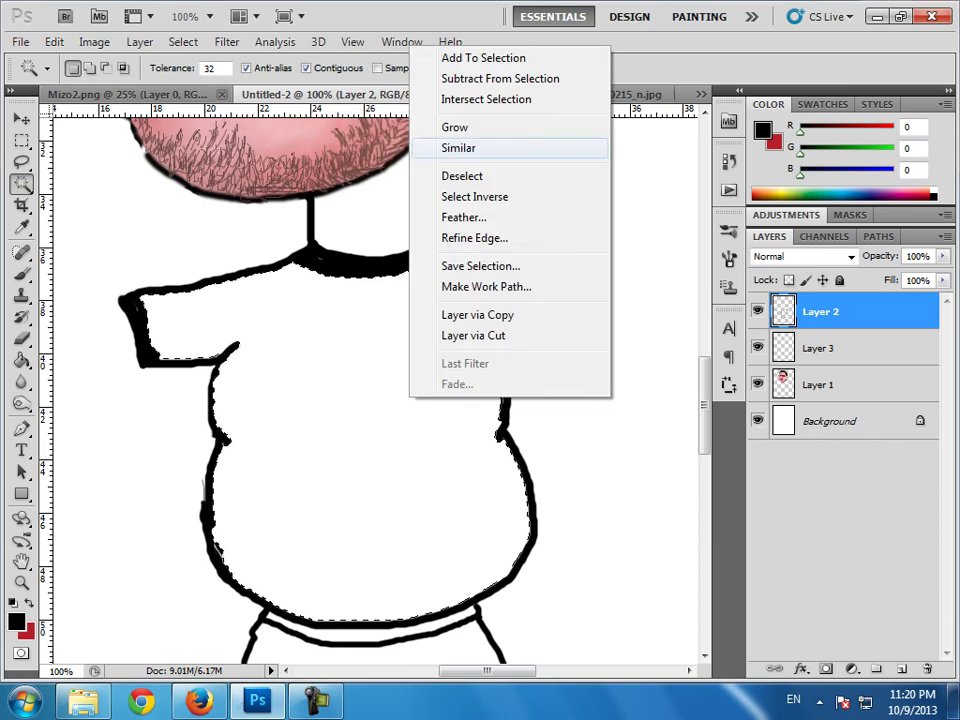
{"action": "key", "text": "Escape"}
{"action": "left_click", "coordinate": [820, 348]}
{"action": "key", "text": "g"}
{"action": "key", "text": "x"}
{"action": "left_click", "coordinate": [360, 420]}
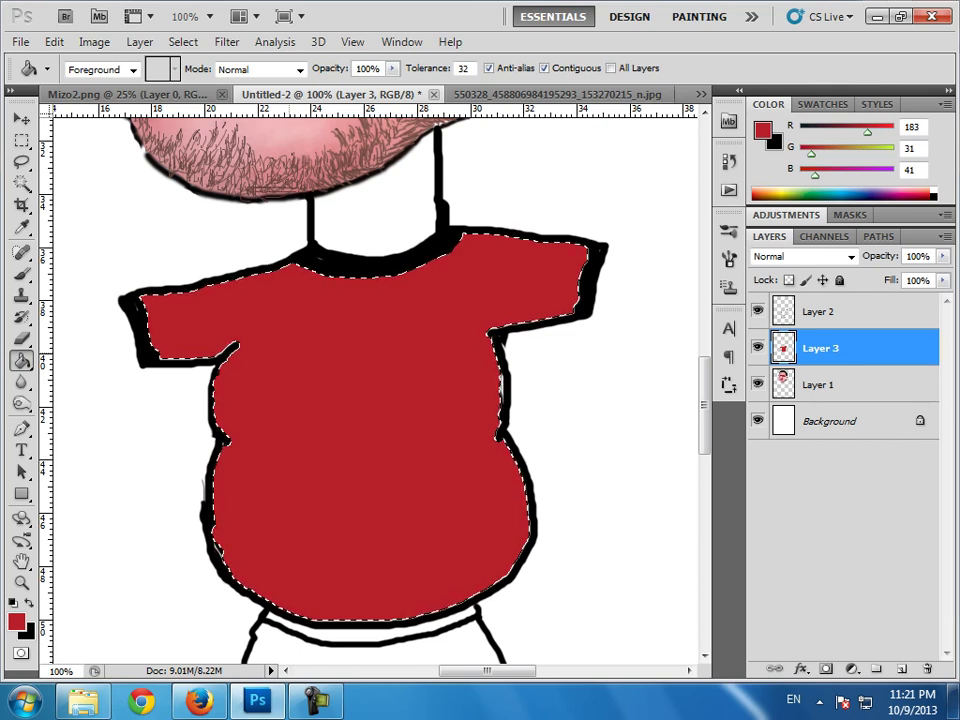
{"action": "key", "text": "ctrl+d"}
Zoom in on the collar and erase excess black to thin its outline on Layer 2.
{"action": "key", "text": "b"}
{"action": "key", "text": "ctrl+plus"}
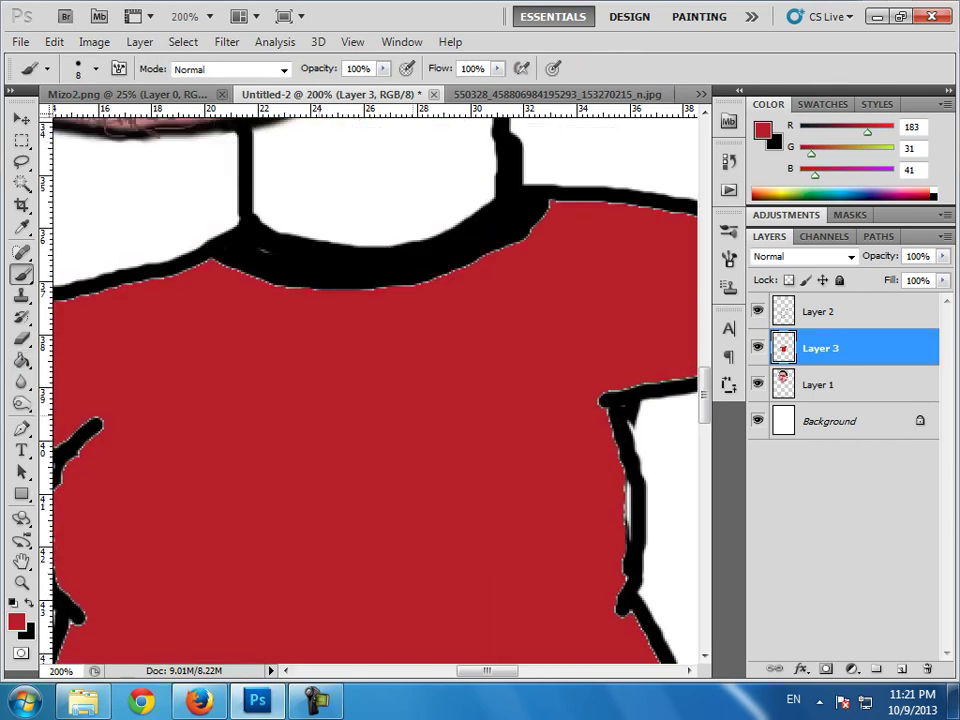
{"action": "scroll", "coordinate": [375, 390], "scroll_direction": "down", "scroll_amount": 2}
{"action": "scroll", "coordinate": [375, 390], "scroll_direction": "right", "scroll_amount": 5}
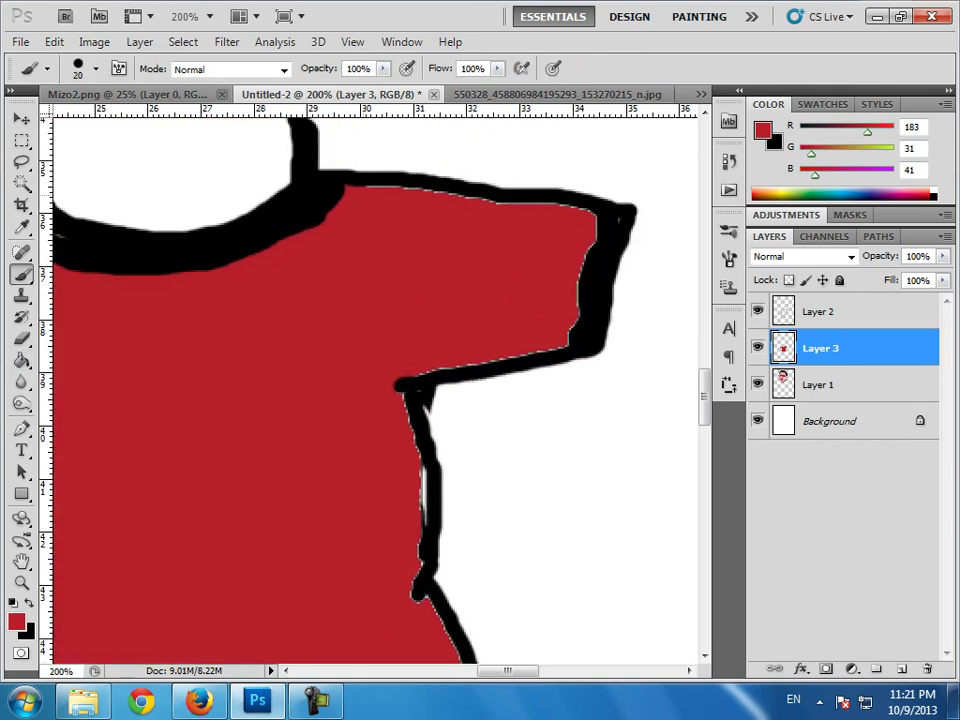
{"action": "scroll", "coordinate": [375, 390], "scroll_direction": "down", "scroll_amount": 1}
{"action": "scroll", "coordinate": [375, 390], "scroll_direction": "down", "scroll_amount": 2}
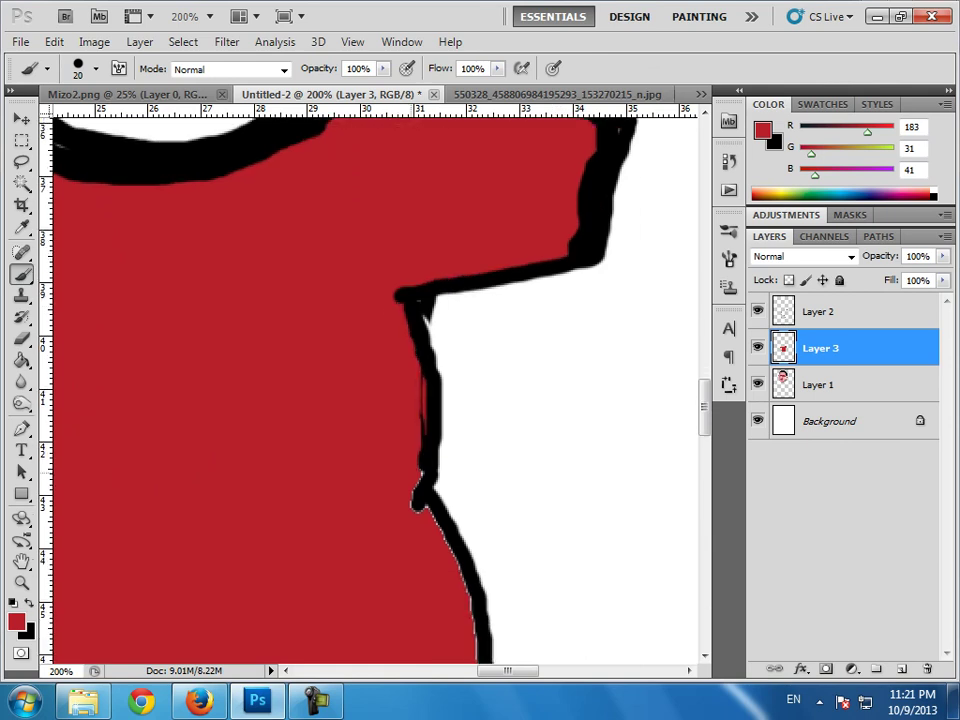
{"action": "scroll", "coordinate": [375, 390], "scroll_direction": "down", "scroll_amount": 3}
{"action": "scroll", "coordinate": [375, 390], "scroll_direction": "down", "scroll_amount": 2}
{"action": "scroll", "coordinate": [375, 390], "scroll_direction": "down", "scroll_amount": 1}
{"action": "scroll", "coordinate": [375, 390], "scroll_direction": "left", "scroll_amount": 3}
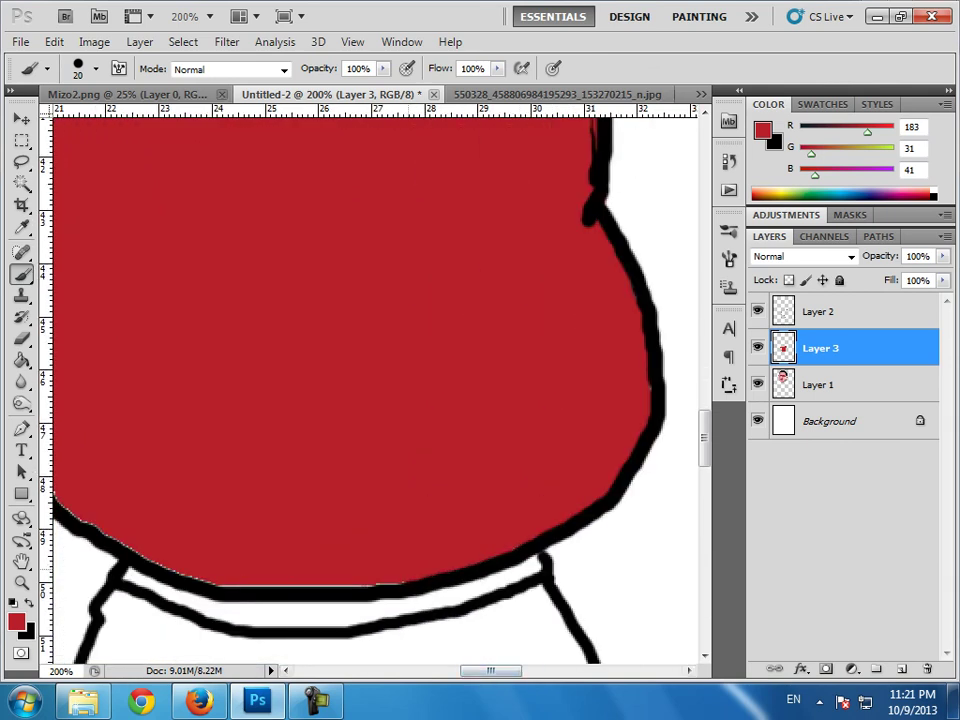
{"action": "scroll", "coordinate": [375, 390], "scroll_direction": "left", "scroll_amount": 3}
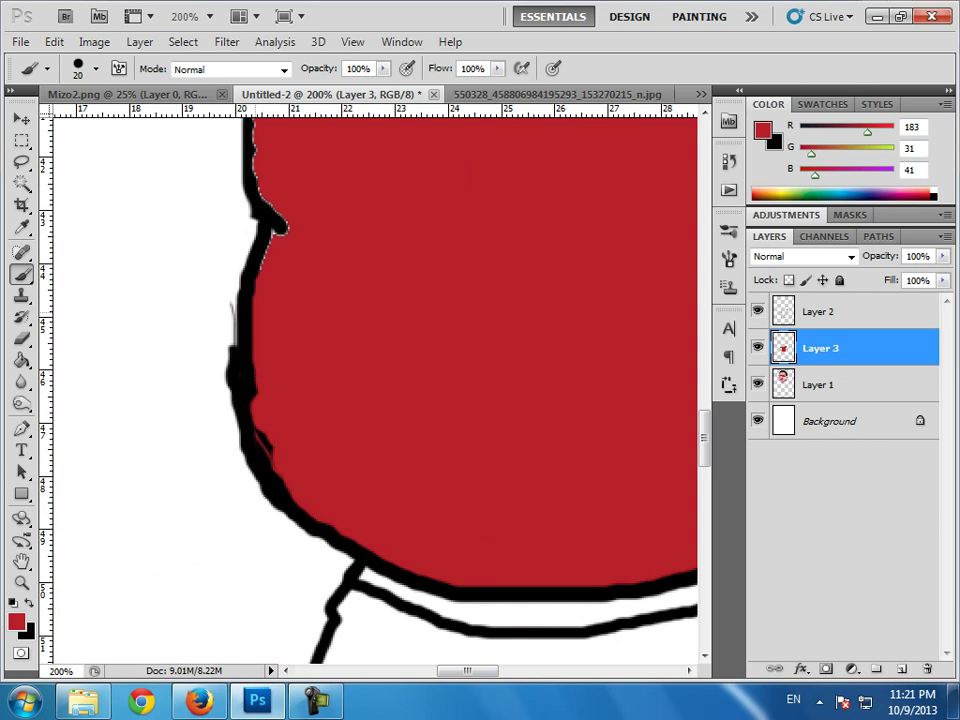
{"action": "scroll", "coordinate": [375, 390], "scroll_direction": "up", "scroll_amount": 2}
{"action": "scroll", "coordinate": [375, 390], "scroll_direction": "up", "scroll_amount": 2}
{"action": "scroll", "coordinate": [375, 390], "scroll_direction": "up", "scroll_amount": 1}
{"action": "scroll", "coordinate": [375, 390], "scroll_direction": "up", "scroll_amount": 2}
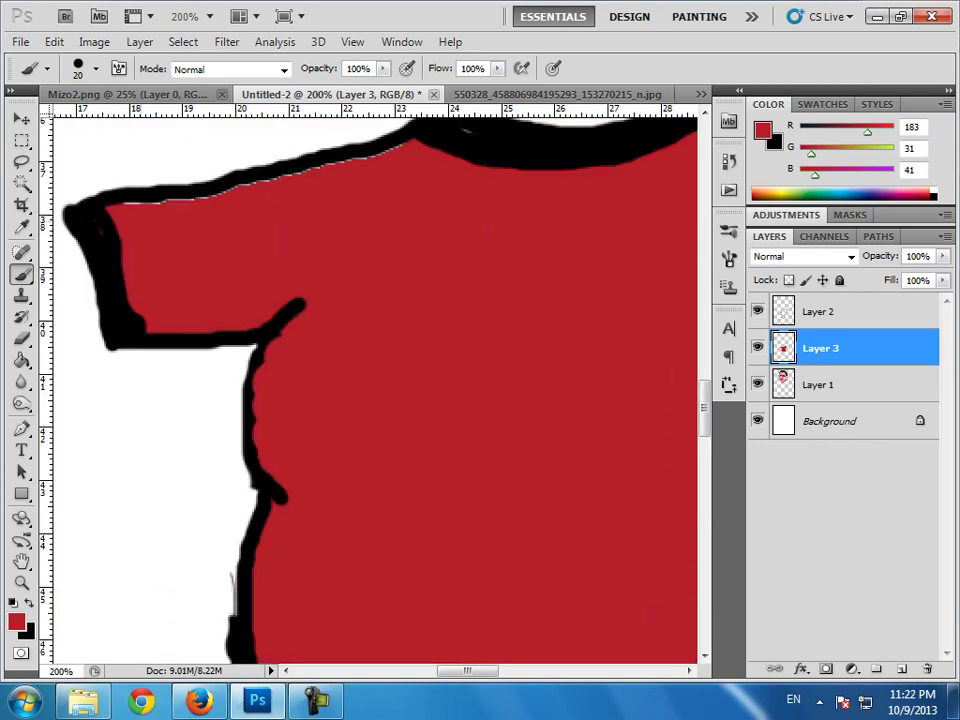
{"action": "scroll", "coordinate": [375, 390], "scroll_direction": "up", "scroll_amount": 3}
{"action": "key", "text": "ctrl+minus"}
{"action": "key", "text": "ctrl+minus"}
{"action": "key", "text": "ctrl+minus"}
{"action": "key", "text": "ctrl+plus"}
{"action": "key", "text": "ctrl+plus"}
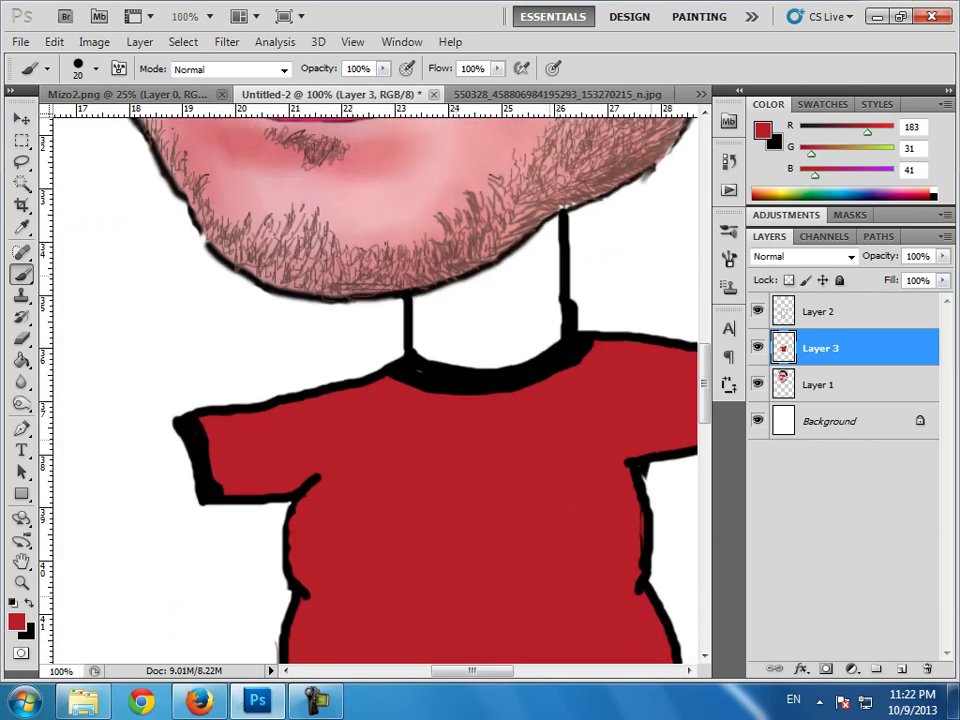
{"action": "key", "text": "ctrl+plus"}
{"action": "key", "text": "alt+bracketright"}
{"action": "key", "text": "e"}
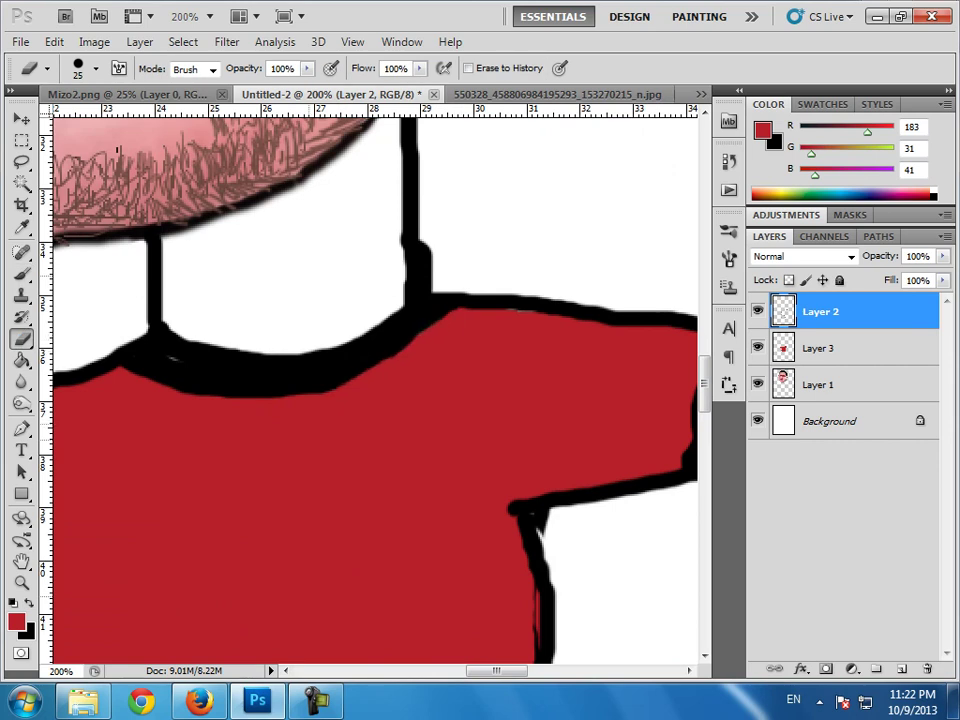
{"action": "left_click_drag", "start_coordinate": [190, 390], "coordinate": [128, 364]}
{"action": "left_click_drag", "start_coordinate": [240, 395], "coordinate": [175, 385]}
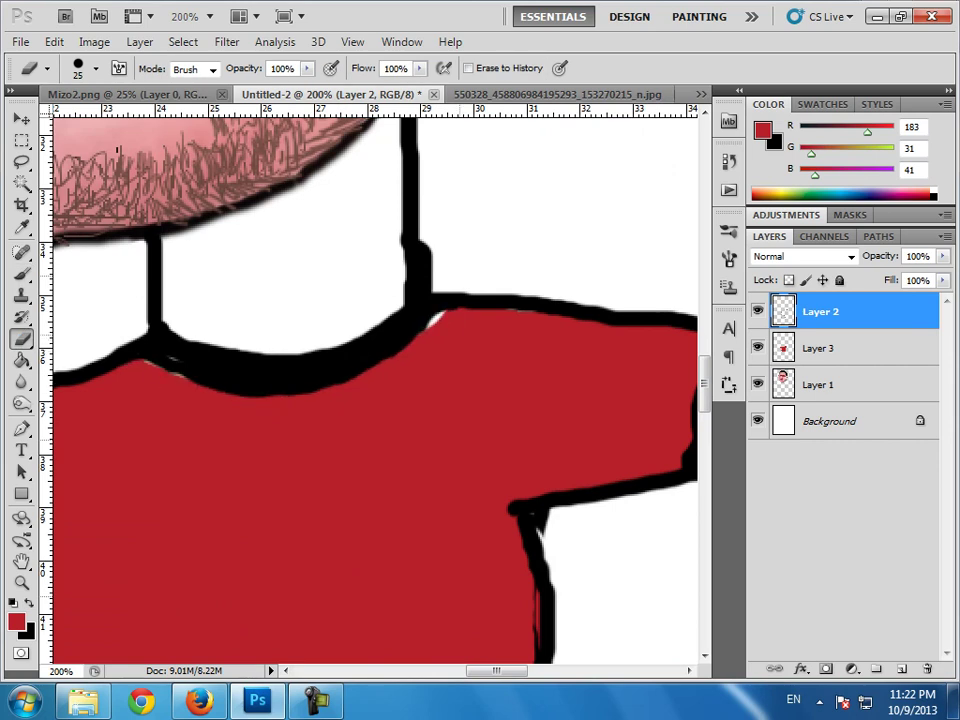
Erase the bump along the shirt's left outline on the black outline layer.
{"action": "key", "text": "alt+bracketleft"}
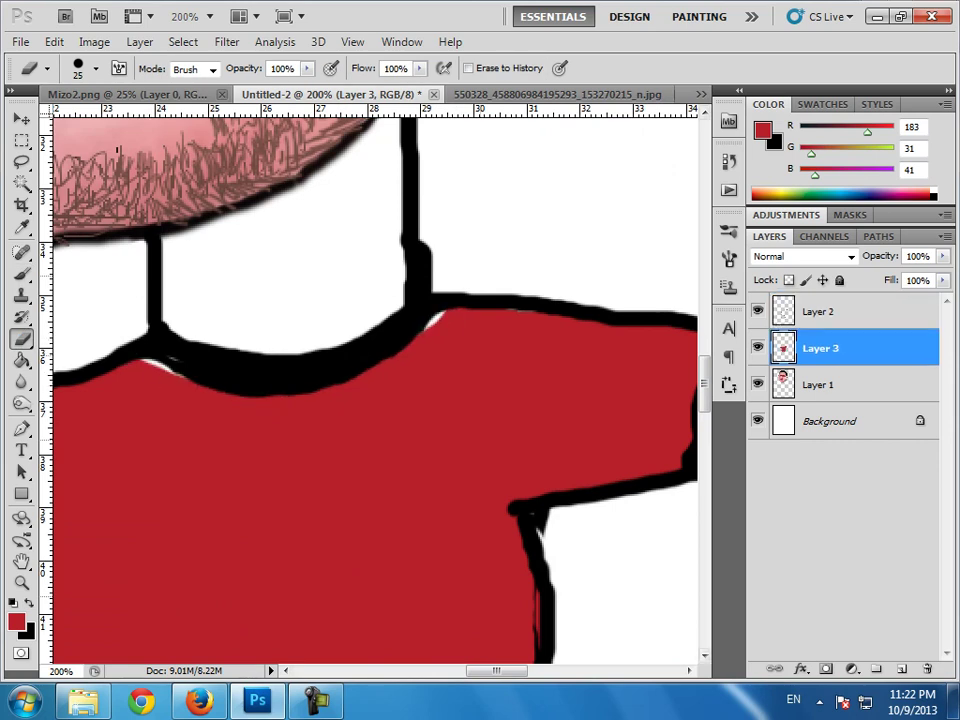
{"action": "key", "text": "b"}
{"action": "scroll", "coordinate": [375, 390], "scroll_direction": "down", "scroll_amount": 3}
{"action": "key", "text": "e"}
{"action": "key", "text": "alt+bracketright"}
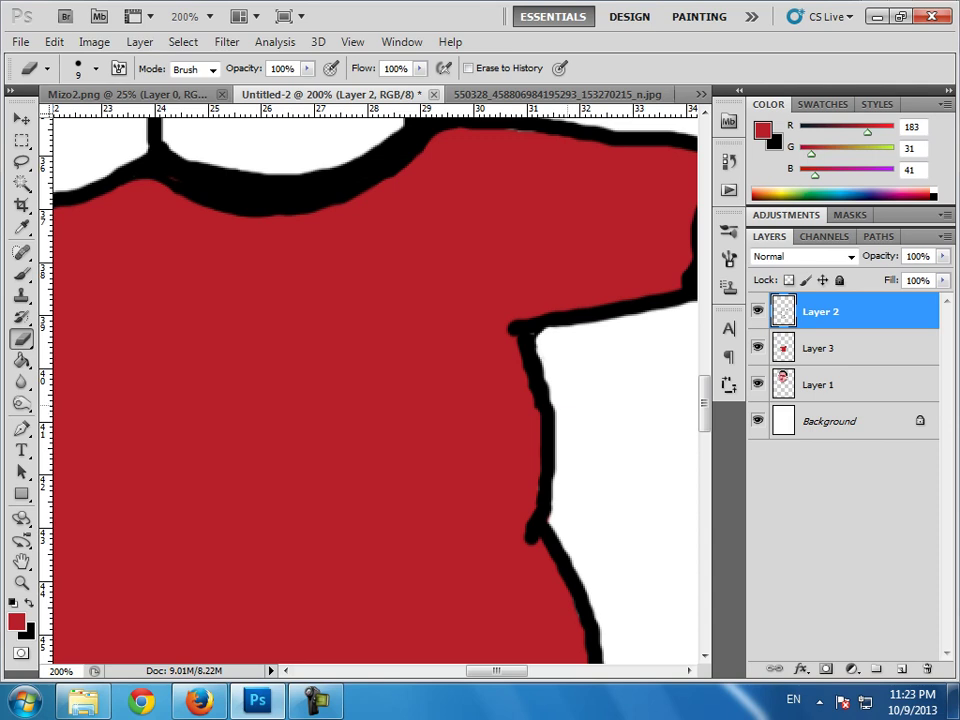
{"action": "scroll", "coordinate": [375, 390], "scroll_direction": "down", "scroll_amount": 2}
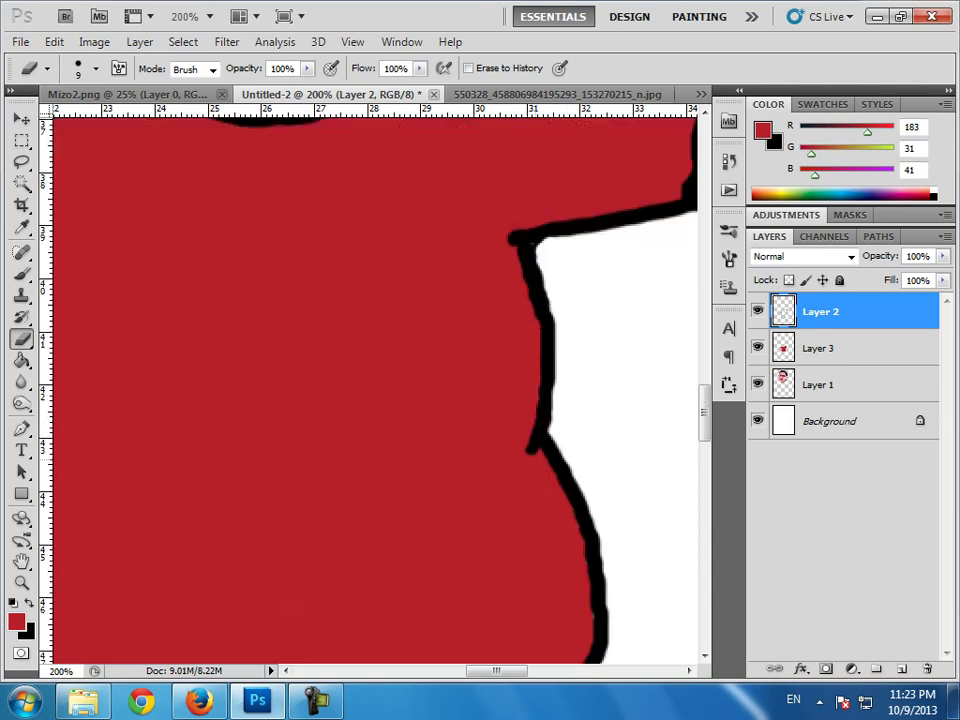
{"action": "scroll", "coordinate": [375, 390], "scroll_direction": "down", "scroll_amount": 3}
{"action": "scroll", "coordinate": [375, 390], "scroll_direction": "left", "scroll_amount": 5}
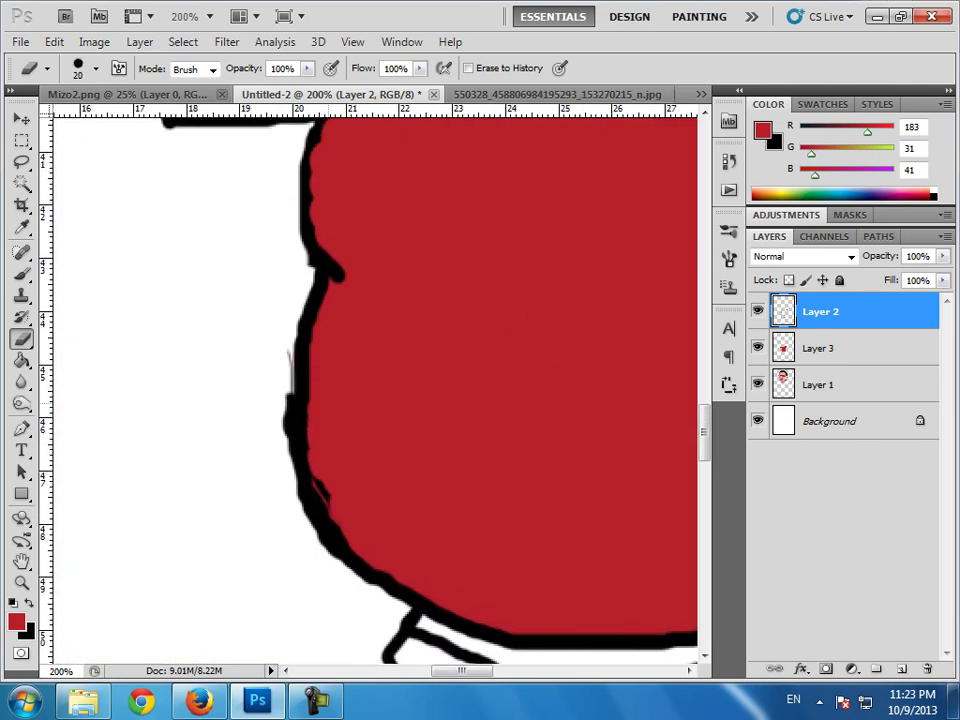
{"action": "left_click_drag", "start_coordinate": [289, 355], "coordinate": [300, 480]}
{"action": "scroll", "coordinate": [375, 390], "scroll_direction": "up", "scroll_amount": 1}
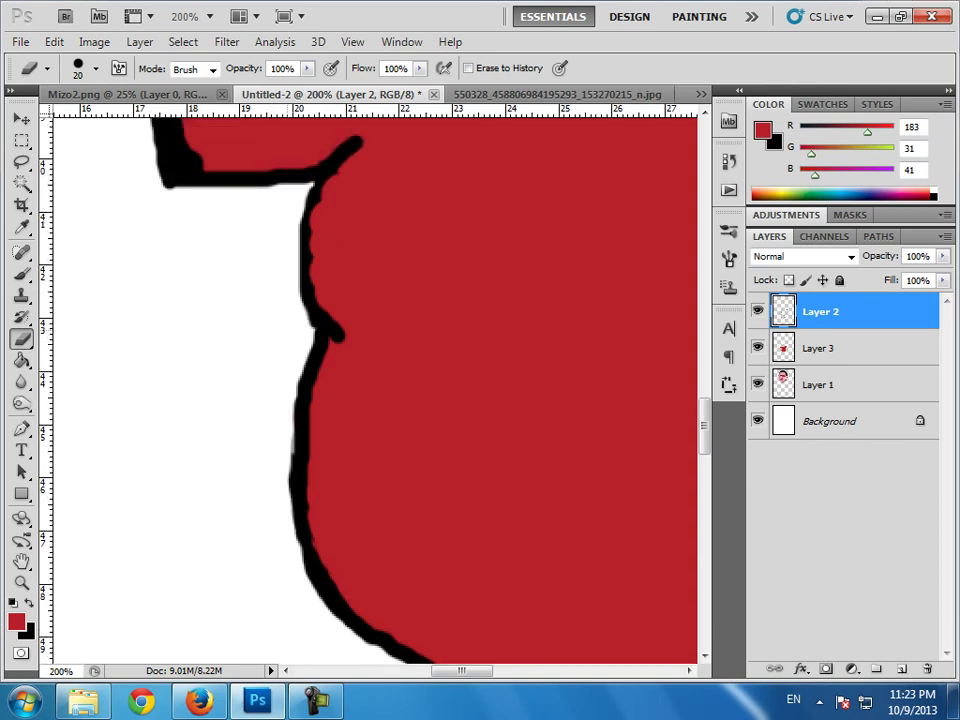
{"action": "scroll", "coordinate": [375, 390], "scroll_direction": "up", "scroll_amount": 1}
{"action": "scroll", "coordinate": [375, 390], "scroll_direction": "up", "scroll_amount": 1}
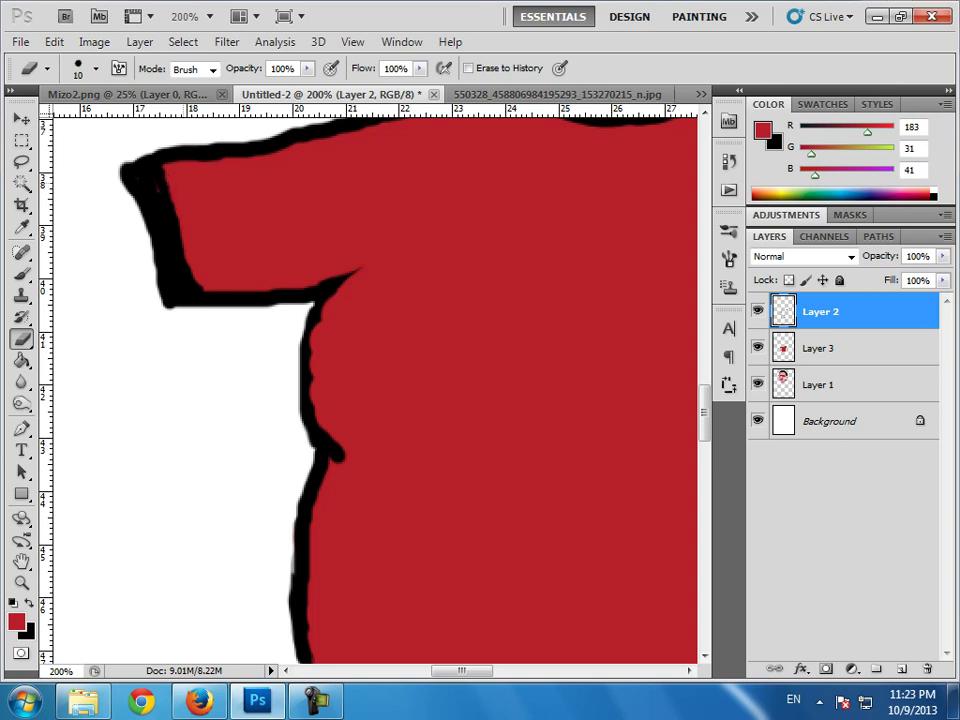
{"action": "scroll", "coordinate": [375, 390], "scroll_direction": "down", "scroll_amount": 1}
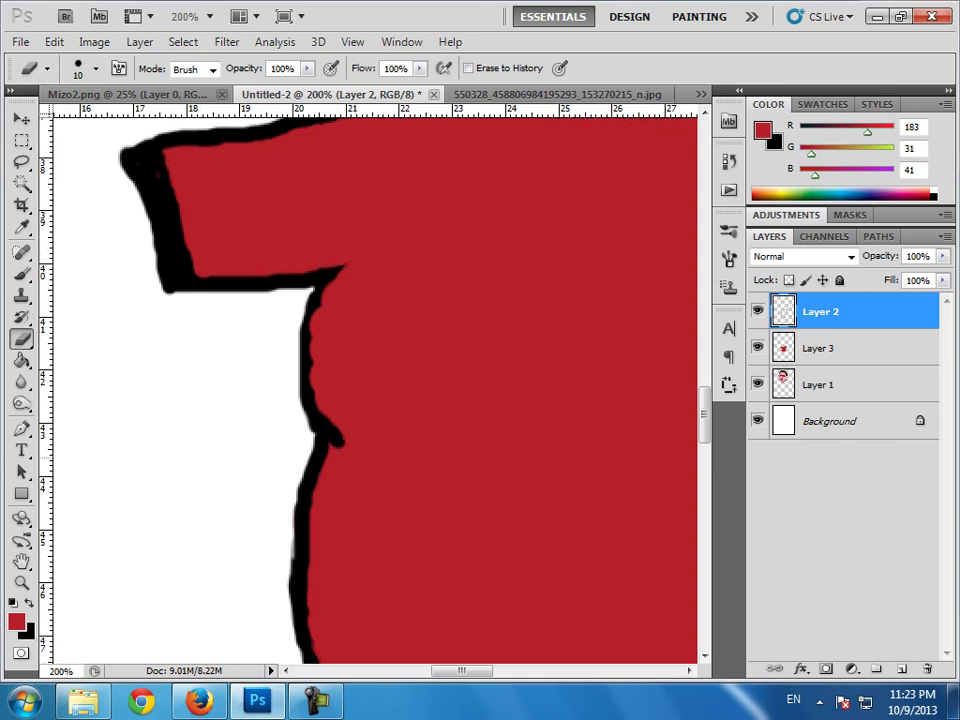
{"action": "scroll", "coordinate": [375, 390], "scroll_direction": "down", "scroll_amount": 3}
{"action": "scroll", "coordinate": [375, 390], "scroll_direction": "up", "scroll_amount": 4}
{"action": "scroll", "coordinate": [375, 390], "scroll_direction": "up", "scroll_amount": 3}
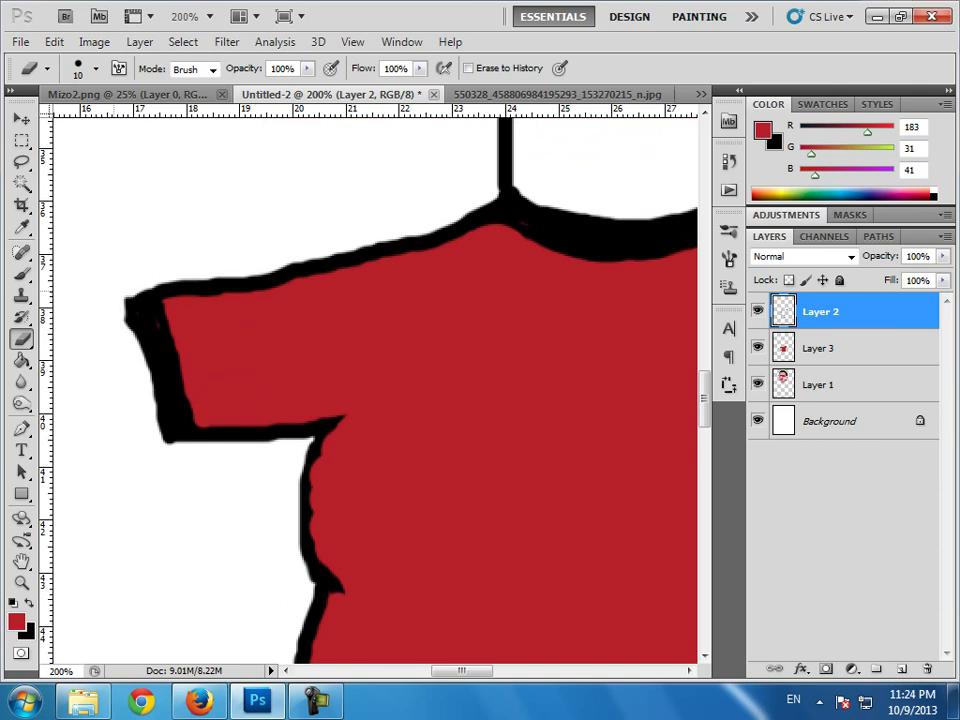
{"action": "scroll", "coordinate": [375, 390], "scroll_direction": "right", "scroll_amount": 3}
{"action": "scroll", "coordinate": [375, 390], "scroll_direction": "right", "scroll_amount": 2}
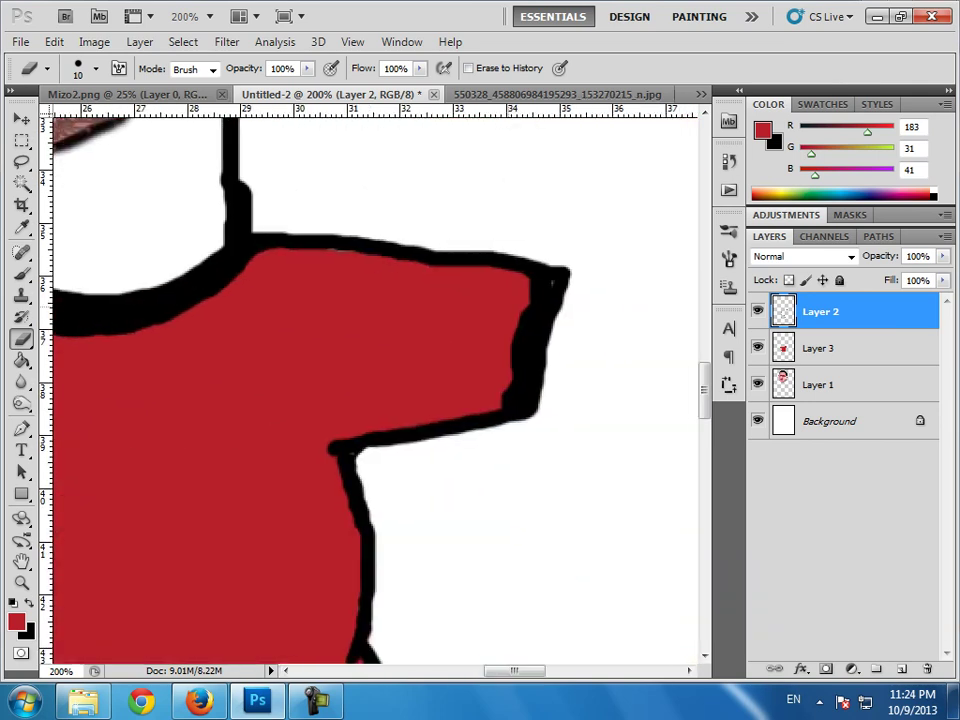
Save the drawing as Untitled-2.psd.
{"action": "left_click", "coordinate": [20, 41]}
{"action": "left_click", "coordinate": [45, 326]}
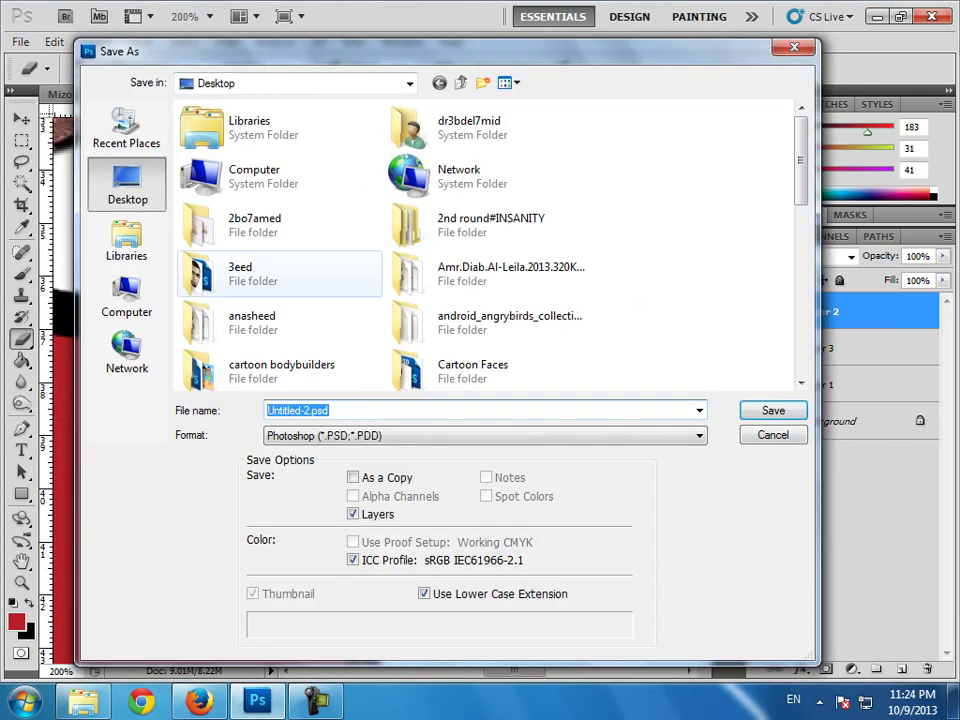
{"action": "key", "text": "Escape"}
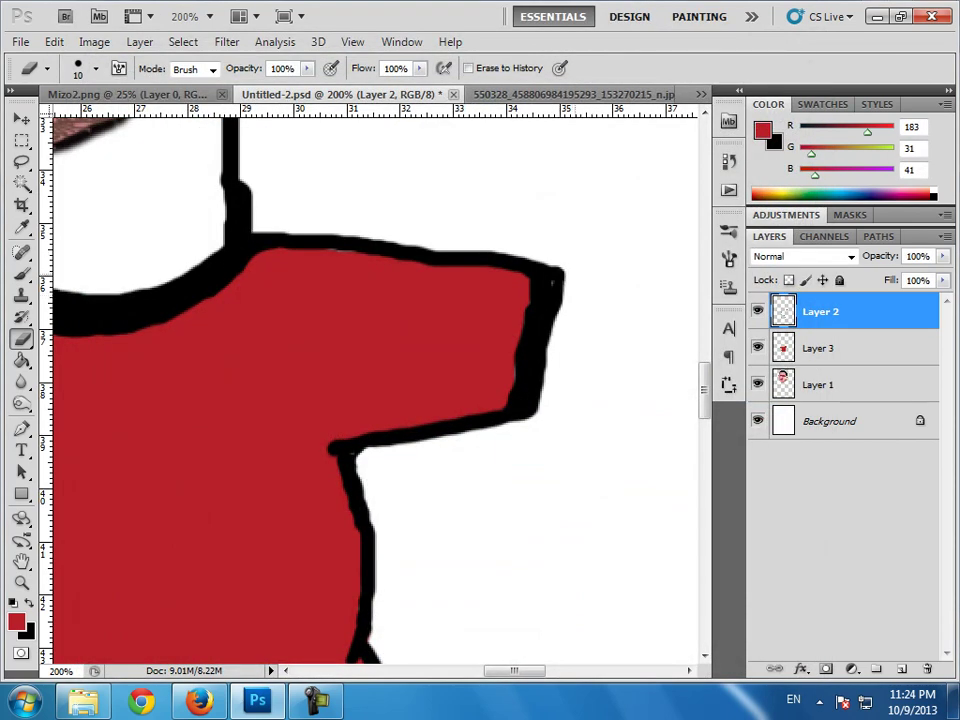
{"action": "scroll", "coordinate": [375, 390], "scroll_direction": "left", "scroll_amount": 3}
{"action": "scroll", "coordinate": [375, 390], "scroll_direction": "left", "scroll_amount": 1}
Erase and redraw the shirt-top outline in black from neck to sleeve.
{"action": "key", "text": "b"}
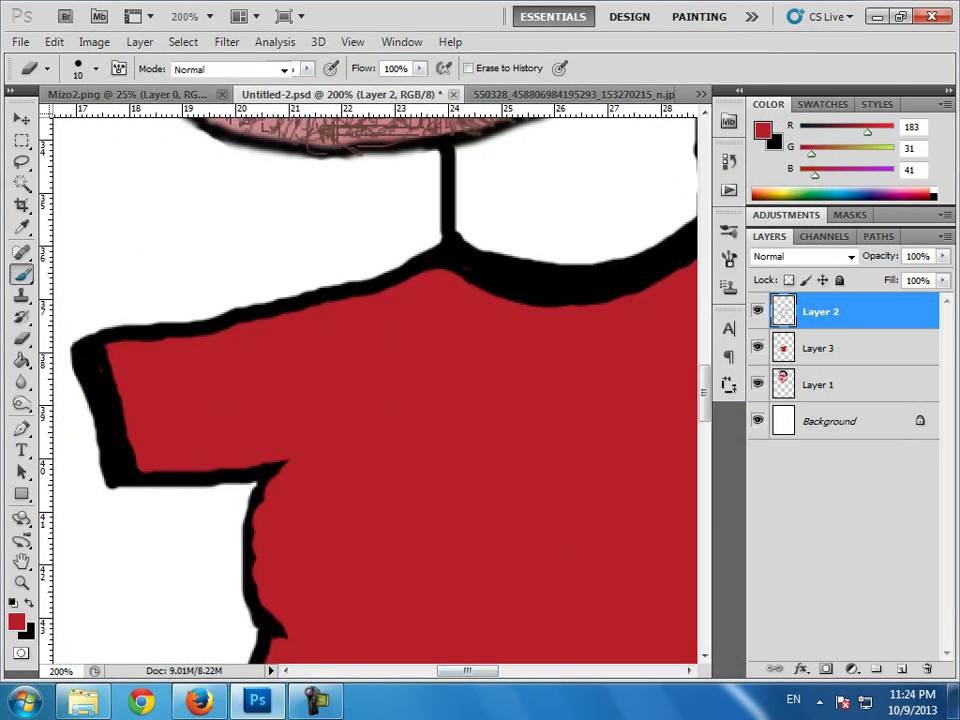
{"action": "key", "text": "x"}
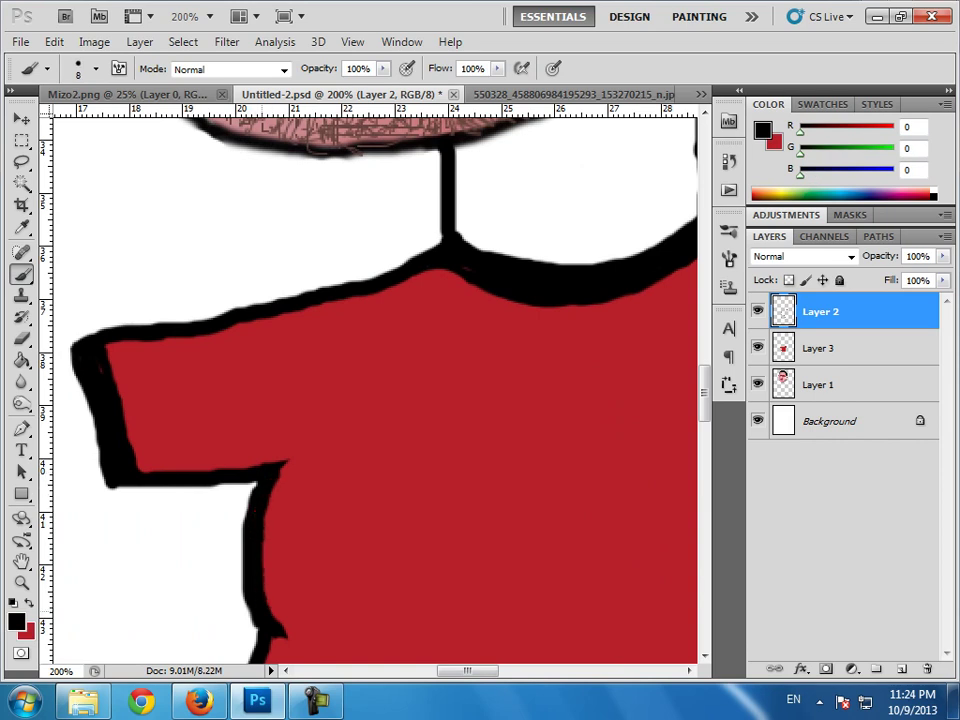
{"action": "scroll", "coordinate": [196, 440], "scroll_direction": "down", "scroll_amount": 2}
{"action": "scroll", "coordinate": [453, 428], "scroll_direction": "down", "scroll_amount": 3}
{"action": "scroll", "coordinate": [440, 320], "scroll_direction": "down", "scroll_amount": 2}
{"action": "scroll", "coordinate": [440, 320], "scroll_direction": "up", "scroll_amount": 3}
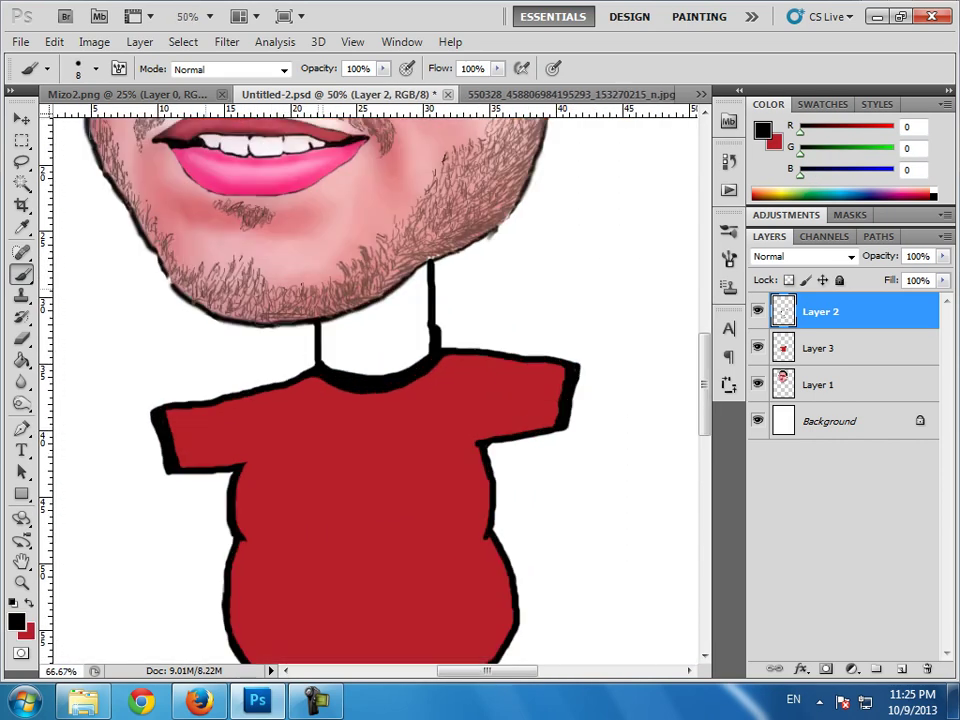
{"action": "scroll", "coordinate": [440, 320], "scroll_direction": "up", "scroll_amount": 2}
{"action": "key", "text": "e"}
{"action": "mouse_move", "coordinate": [120, 425]}
{"action": "left_mouse_down"}
{"action": "mouse_move", "coordinate": [450, 355]}
{"action": "mouse_move", "coordinate": [92, 428]}
{"action": "mouse_move", "coordinate": [445, 352]}
{"action": "left_mouse_up"}
{"action": "key", "text": "b"}
Paint the white gap under the shoulder red on Layer 3 with a larger brush.
{"action": "left_click", "coordinate": [820, 348]}
{"action": "key", "text": "x"}
{"action": "key", "text": "bracketright"}
{"action": "key", "text": "bracketright"}
{"action": "key", "text": "bracketright"}
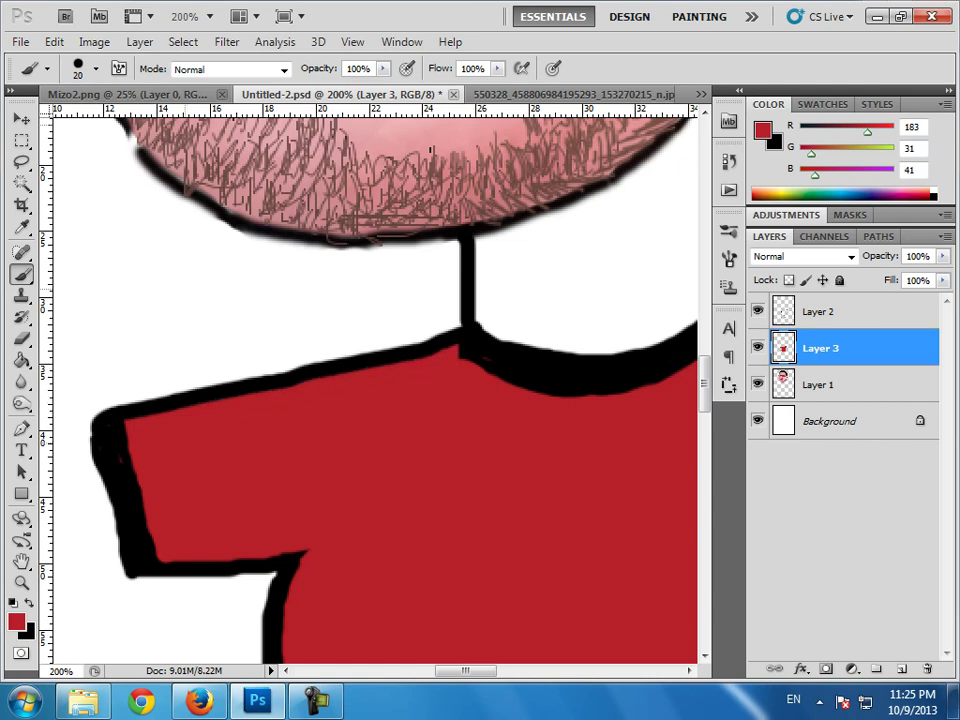
{"action": "key", "text": "ctrl+minus"}
{"action": "key", "text": "ctrl+minus"}
{"action": "key", "text": "ctrl+minus"}
{"action": "key", "text": "ctrl+minus"}
{"action": "key", "text": "ctrl+minus"}
Bring the head layer to the top and nudge it slightly right and down.
{"action": "key", "text": "alt+bracketleft"}
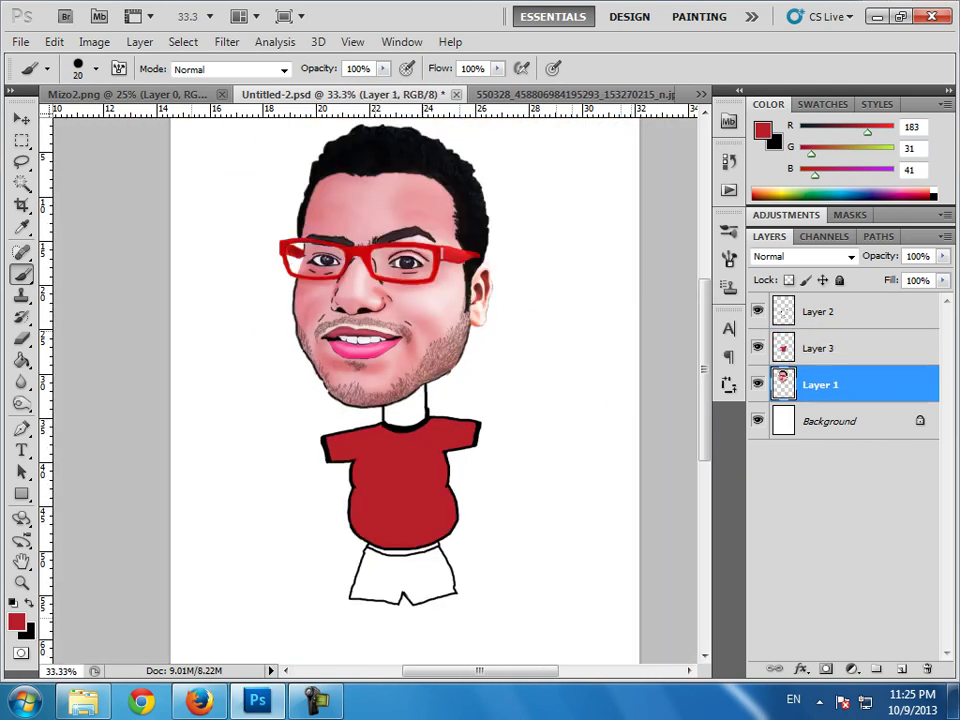
{"action": "key", "text": "v"}
{"action": "key", "text": "ctrl+shift+bracketright"}
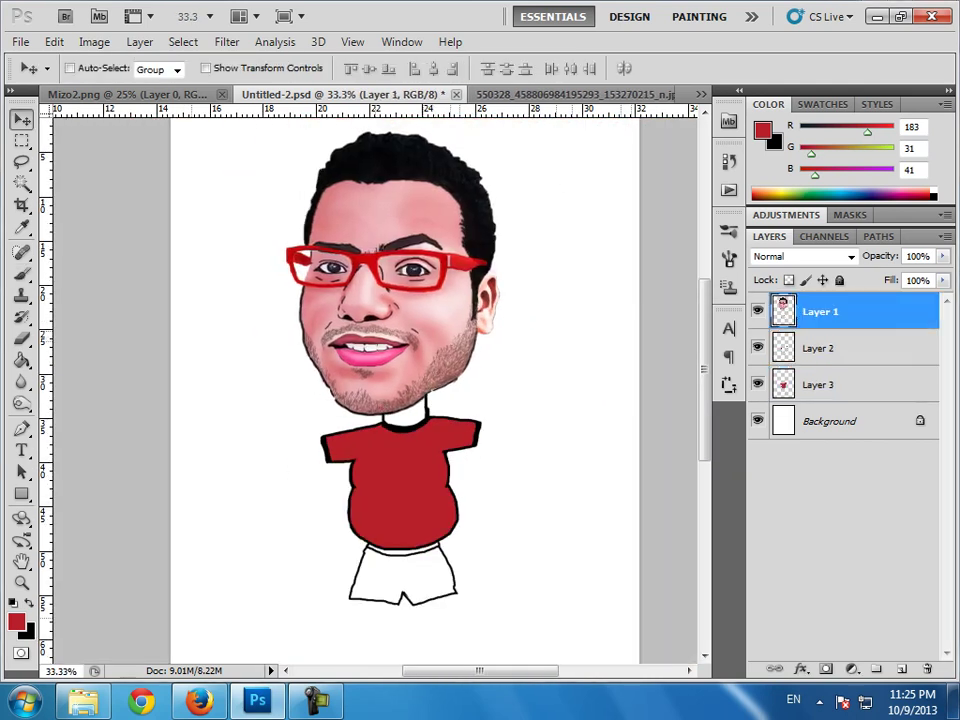
{"action": "mouse_move", "coordinate": [385, 300]}
{"action": "left_mouse_down"}
{"action": "mouse_move", "coordinate": [398, 310]}
{"action": "mouse_move", "coordinate": [382, 308]}
{"action": "left_mouse_up"}
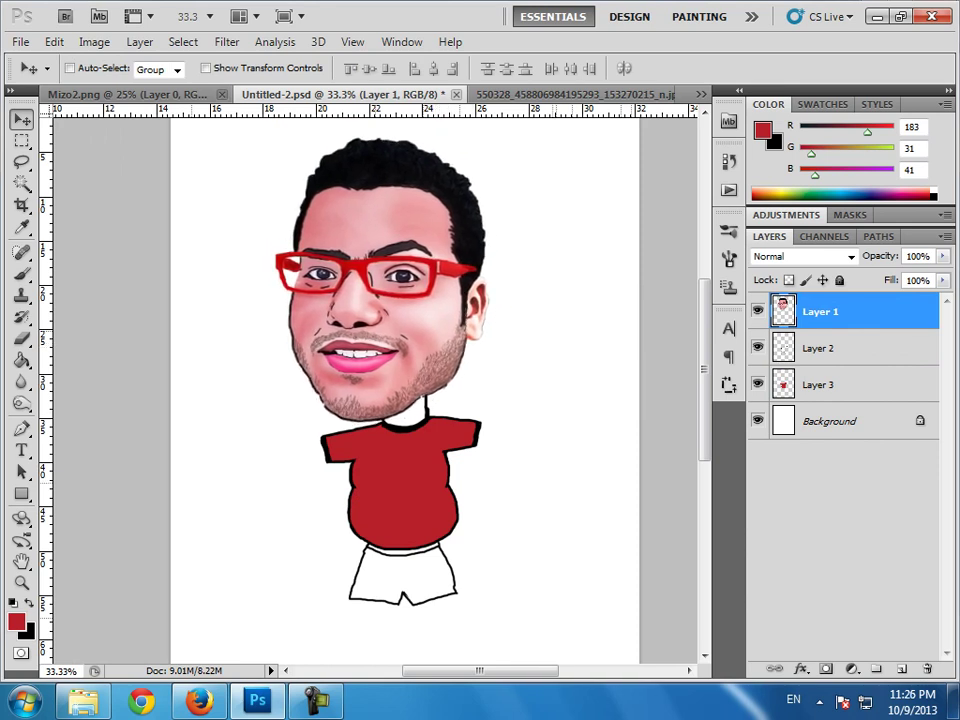
Paint the white gap and streak under the chin in the pink skin colour.
{"action": "key", "text": "ctrl+plus"}
{"action": "key", "text": "ctrl+plus"}
{"action": "key", "text": "ctrl+plus"}
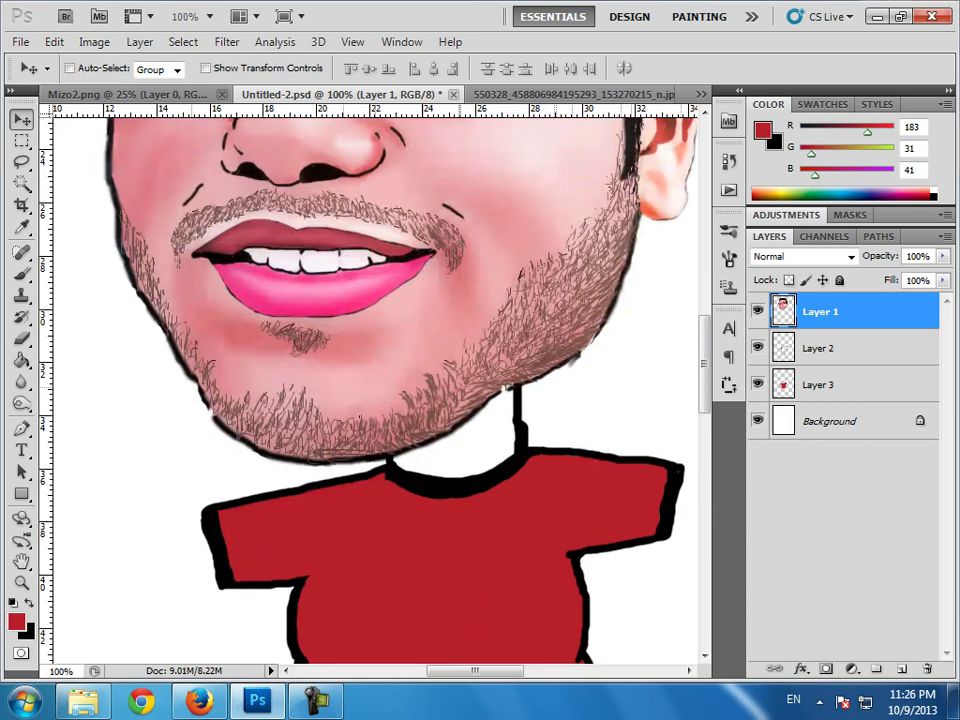
{"action": "key", "text": "alt+bracketleft"}
{"action": "key", "text": "b"}
{"action": "left_click", "coordinate": [620, 240], "text": "alt"}
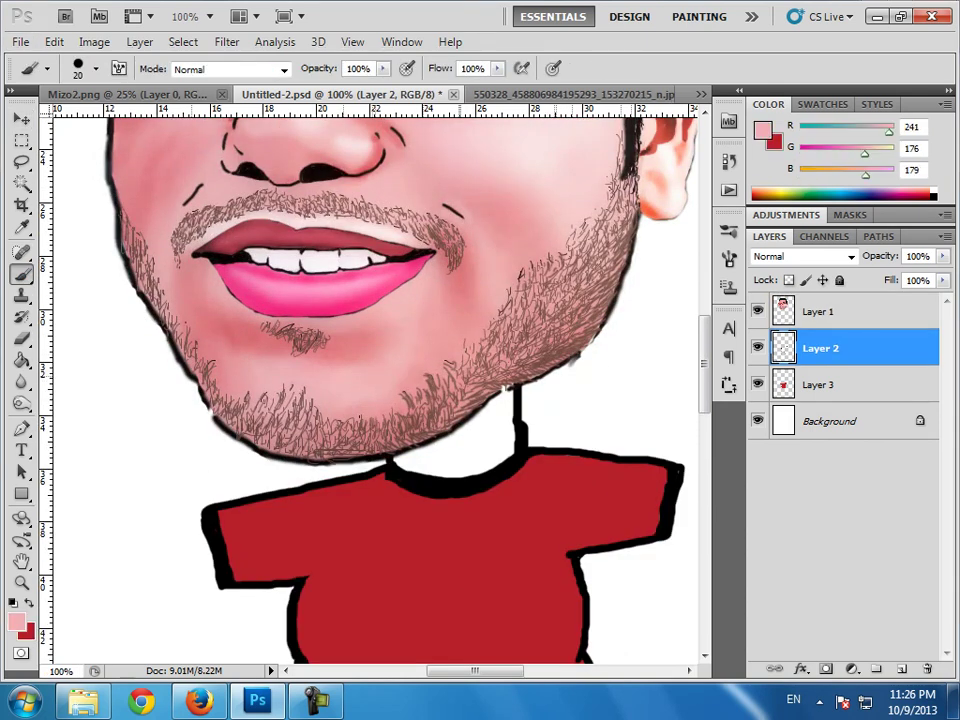
{"action": "key", "text": "ctrl+plus"}
{"action": "scroll", "coordinate": [370, 390], "scroll_direction": "down", "scroll_amount": 2}
{"action": "left_click_drag", "start_coordinate": [435, 497], "coordinate": [620, 487]}
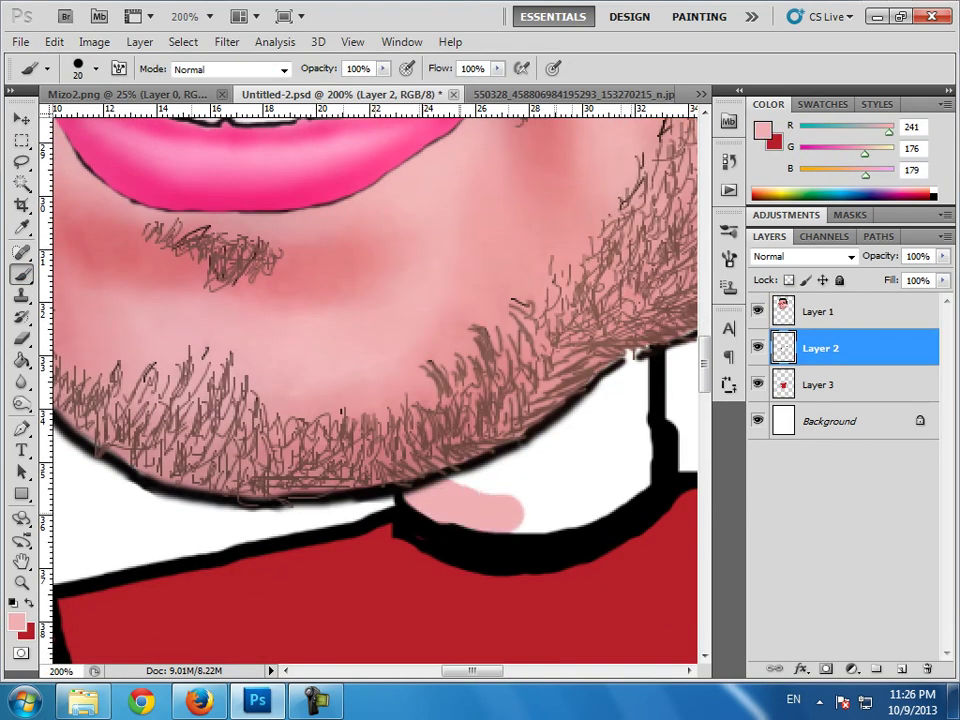
{"action": "mouse_move", "coordinate": [635, 390]}
{"action": "left_mouse_down"}
{"action": "mouse_move", "coordinate": [590, 470]}
{"action": "mouse_move", "coordinate": [430, 495]}
{"action": "left_mouse_up"}
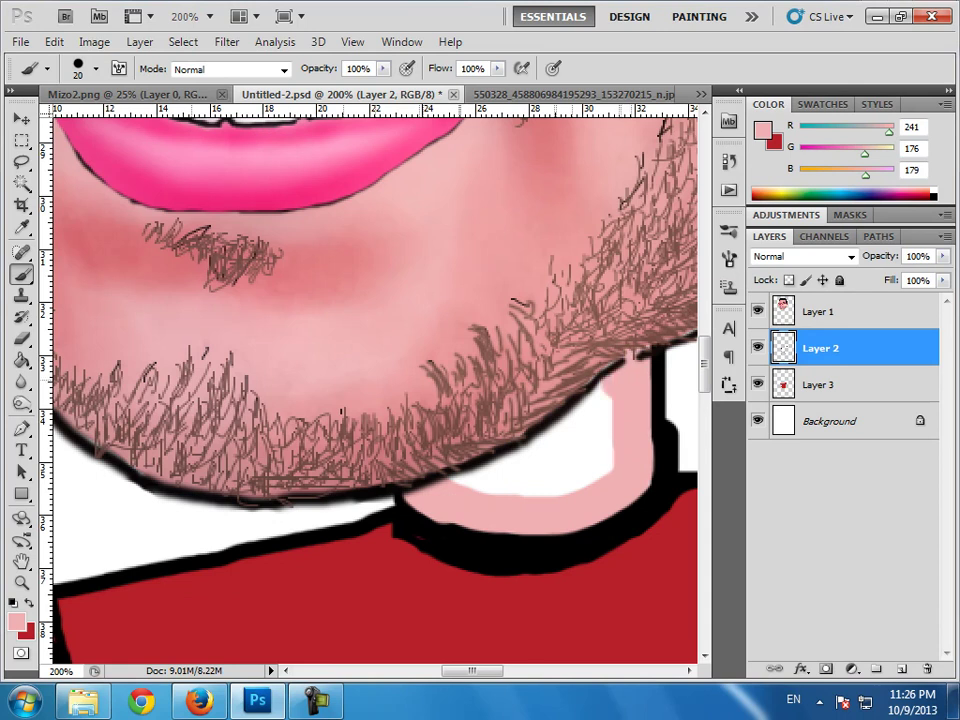
{"action": "left_click_drag", "start_coordinate": [610, 458], "coordinate": [530, 494]}
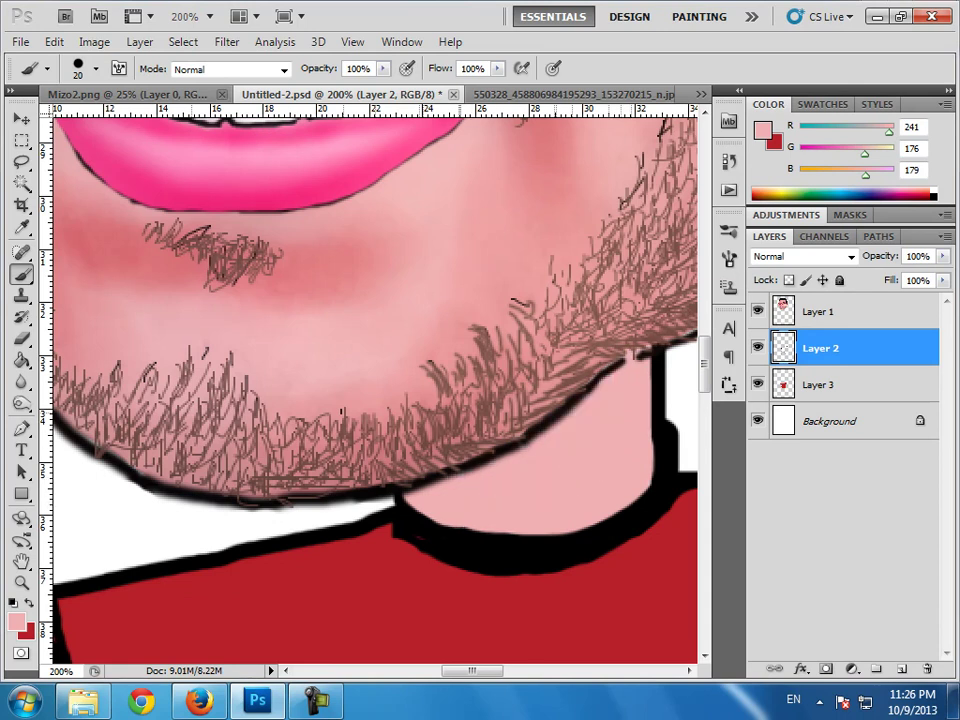
Deepen the shadow on the neck just under the chin.
{"action": "left_click_drag", "start_coordinate": [21, 403], "coordinate": [100, 420]}
{"action": "mouse_move", "coordinate": [475, 275]}
{"action": "left_mouse_down"}
{"action": "mouse_move", "coordinate": [440, 390]}
{"action": "mouse_move", "coordinate": [345, 385]}
{"action": "left_mouse_up"}
{"action": "left_click_drag", "start_coordinate": [440, 305], "coordinate": [410, 340]}
{"action": "left_click_drag", "start_coordinate": [370, 300], "coordinate": [455, 360]}
{"action": "left_click_drag", "start_coordinate": [485, 280], "coordinate": [420, 395]}
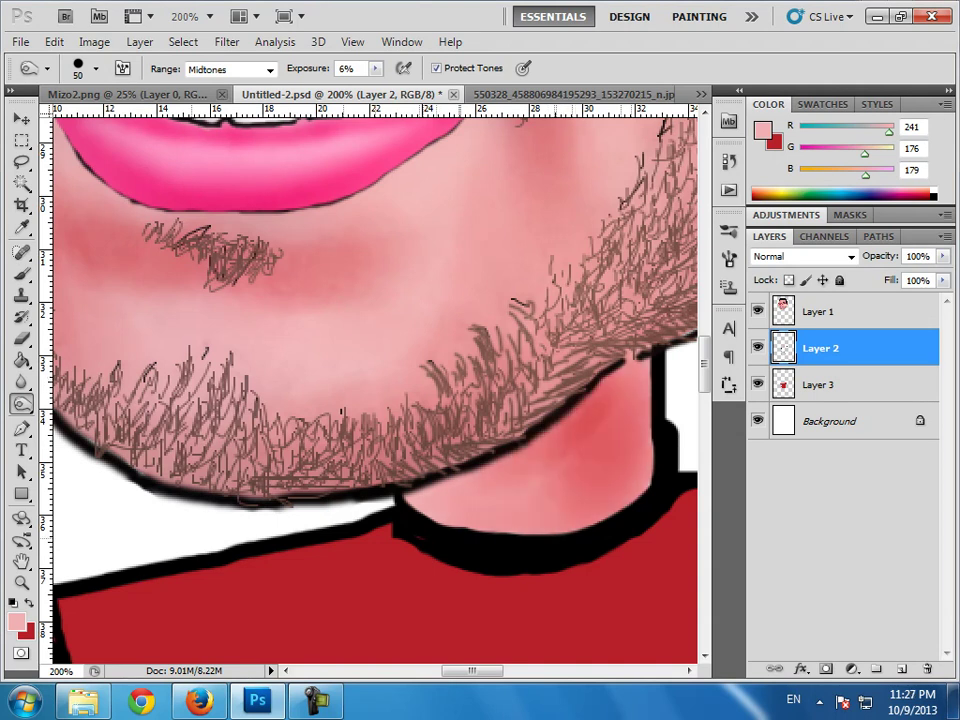
{"action": "key", "text": "ctrl+minus"}
{"action": "key", "text": "ctrl+minus"}
{"action": "key", "text": "ctrl+minus"}
{"action": "key", "text": "ctrl+plus"}
{"action": "key", "text": "ctrl+plus"}
{"action": "key", "text": "ctrl+plus"}
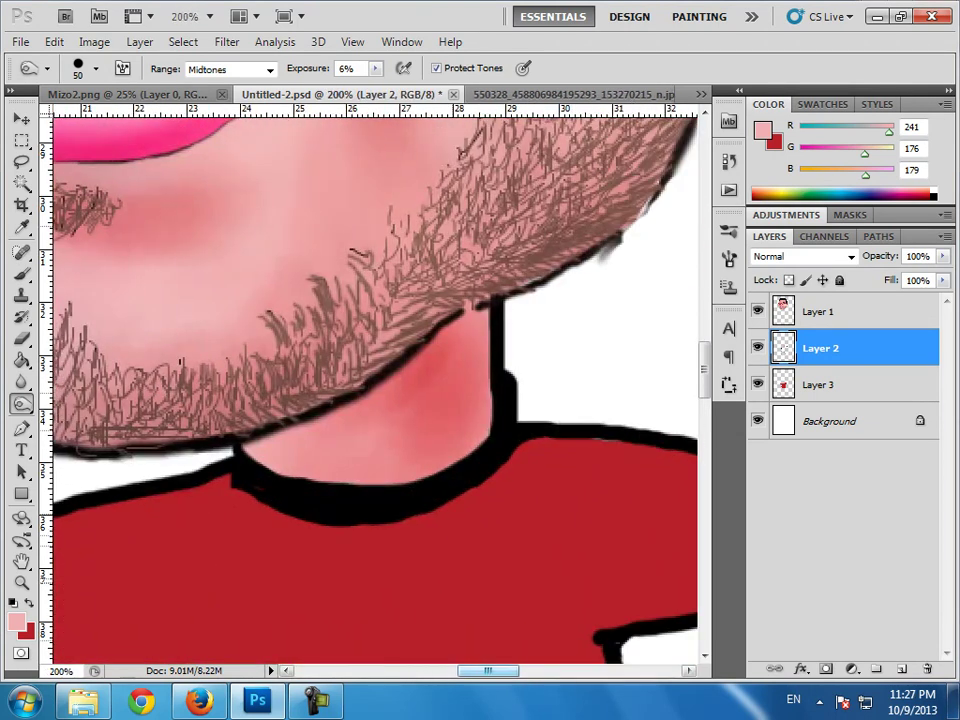
Erase the stray spot on the neck outline, then set a red brush on the shirt layer.
{"action": "key", "text": "e"}
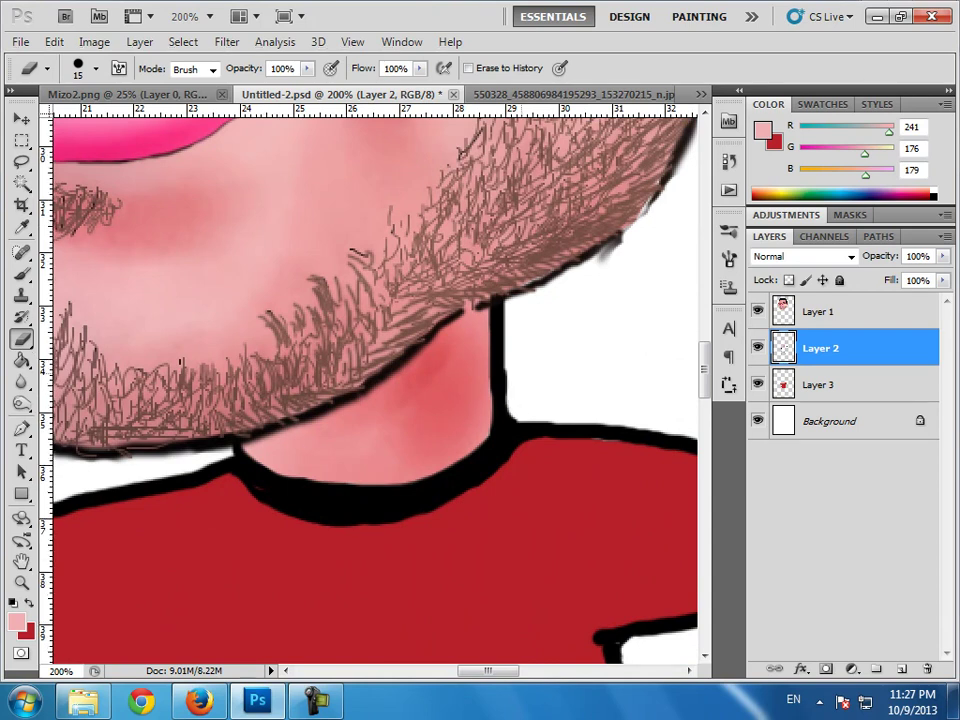
{"action": "left_click", "coordinate": [506, 446]}
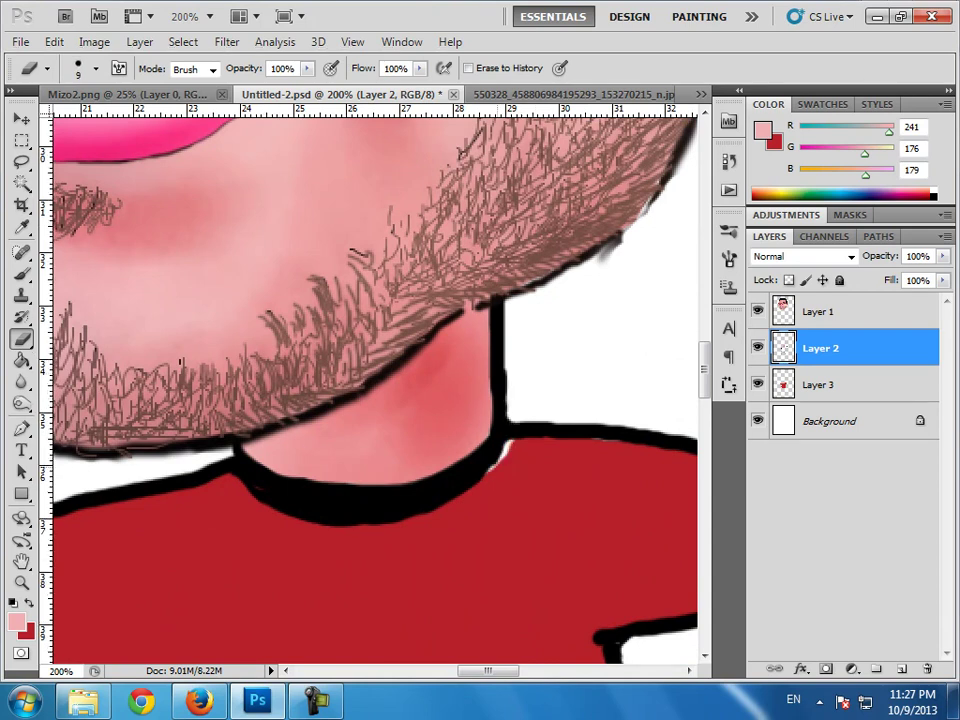
{"action": "key", "text": "alt+bracketleft"}
{"action": "key", "text": "x"}
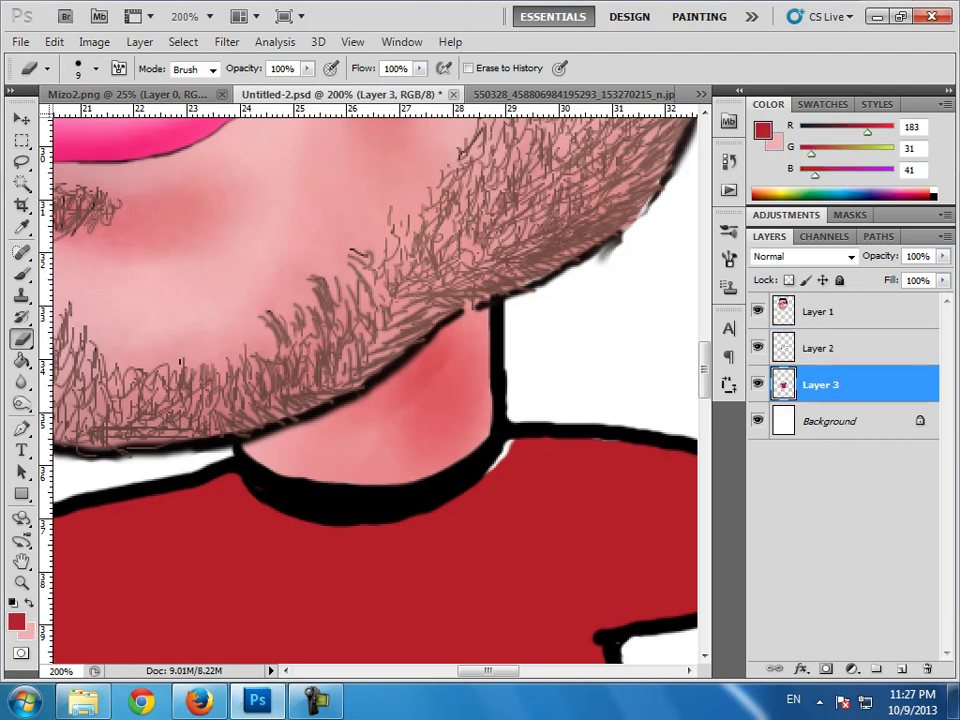
{"action": "key", "text": "b"}
{"action": "key", "text": "ctrl+minus"}
{"action": "key", "text": "ctrl+minus"}
{"action": "key", "text": "ctrl+minus"}
{"action": "scroll", "coordinate": [370, 390], "scroll_direction": "down", "scroll_amount": 2}
{"action": "scroll", "coordinate": [370, 390], "scroll_direction": "up", "scroll_amount": 1}
{"action": "key", "text": "ctrl+plus"}
{"action": "key", "text": "ctrl+plus"}
{"action": "key", "text": "ctrl+plus"}
Erase the stray beard strands near the chin and check the whole caricature.
{"action": "key", "text": "alt+bracketright"}
{"action": "key", "text": "alt+bracketright"}
{"action": "key", "text": "e"}
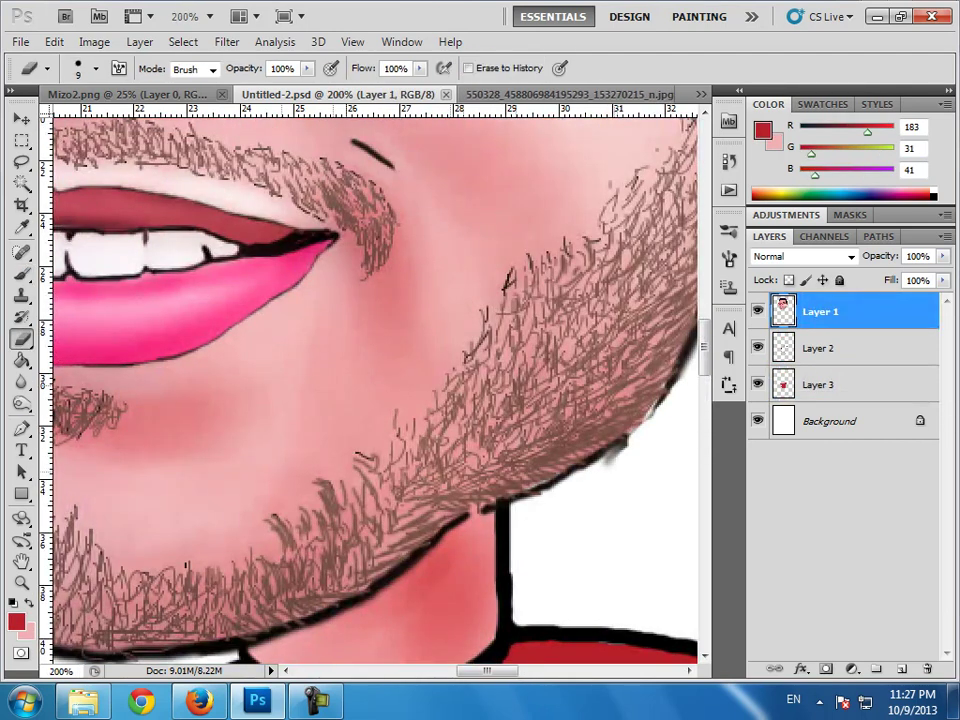
{"action": "left_click_drag", "start_coordinate": [490, 310], "coordinate": [467, 332]}
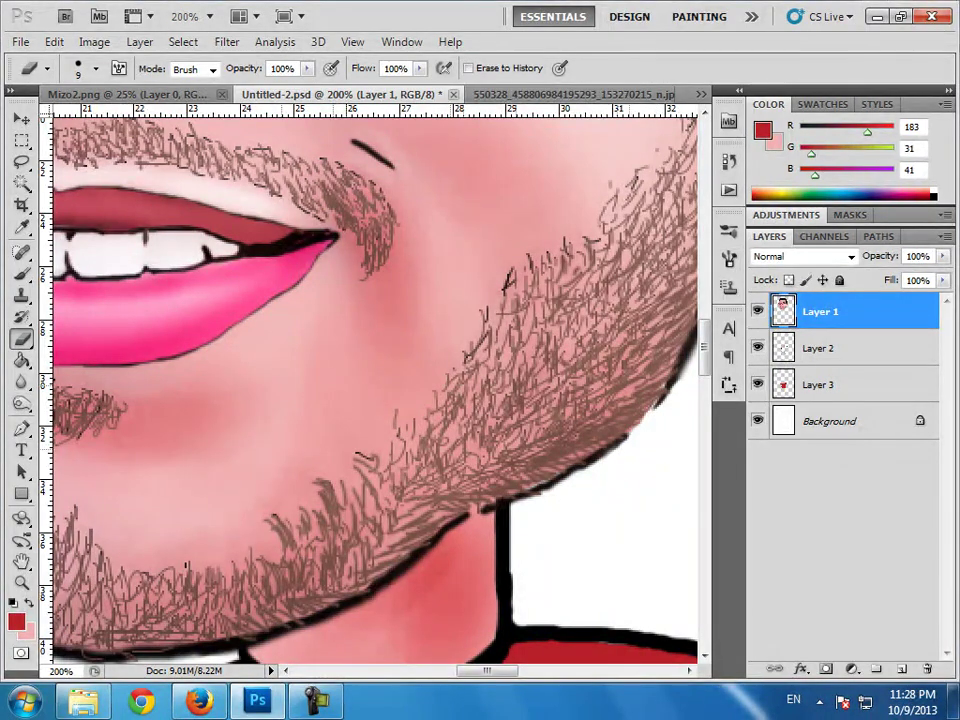
{"action": "key", "text": "ctrl+minus"}
{"action": "key", "text": "ctrl+minus"}
{"action": "key", "text": "ctrl+minus"}
{"action": "key", "text": "ctrl+minus"}
{"action": "key", "text": "ctrl+minus"}
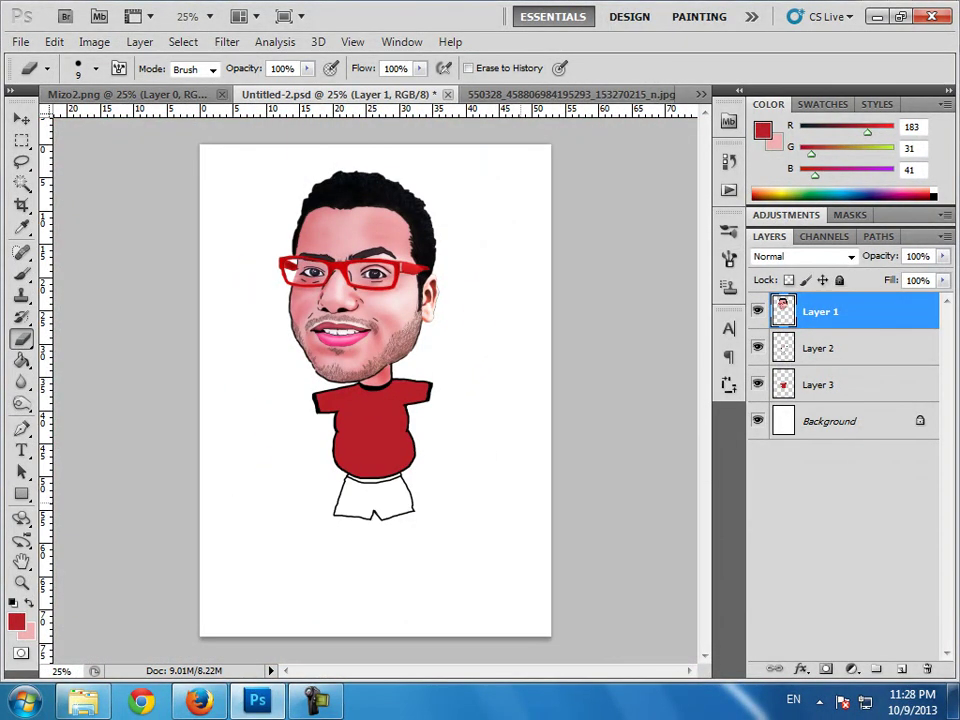
{"action": "key", "text": "ctrl+plus"}
{"action": "key", "text": "ctrl+plus"}
{"action": "key", "text": "ctrl+plus"}
{"action": "key", "text": "ctrl+plus"}
{"action": "key", "text": "ctrl+plus"}
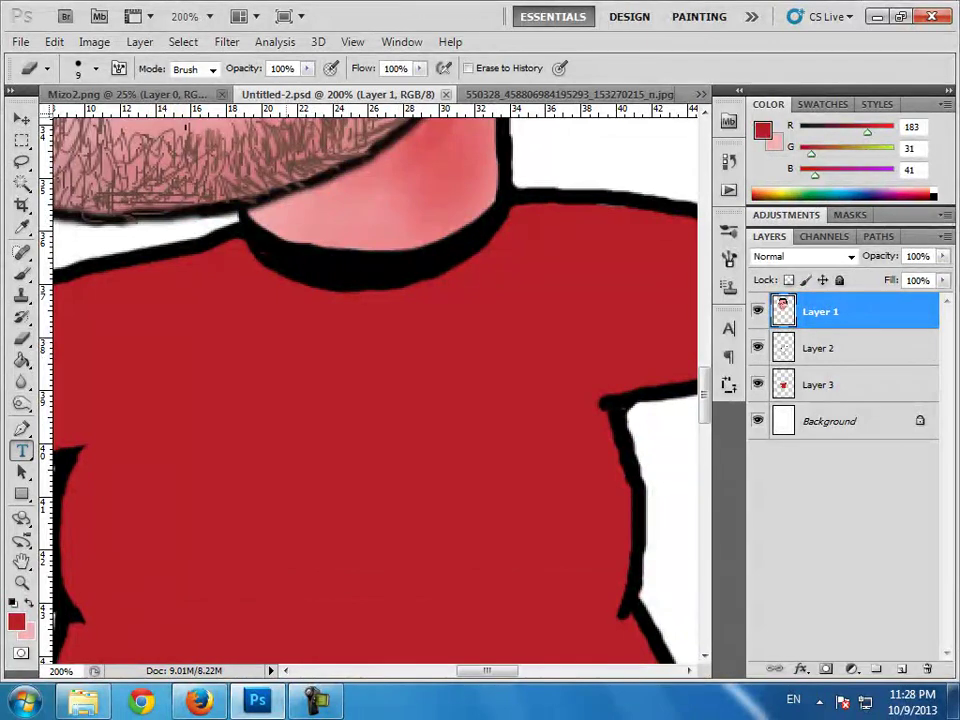
Sample the yellow slogan colour from the reference photo and place a text cursor on the shirt.
{"action": "key", "text": "t"}
{"action": "left_click", "coordinate": [520, 94]}
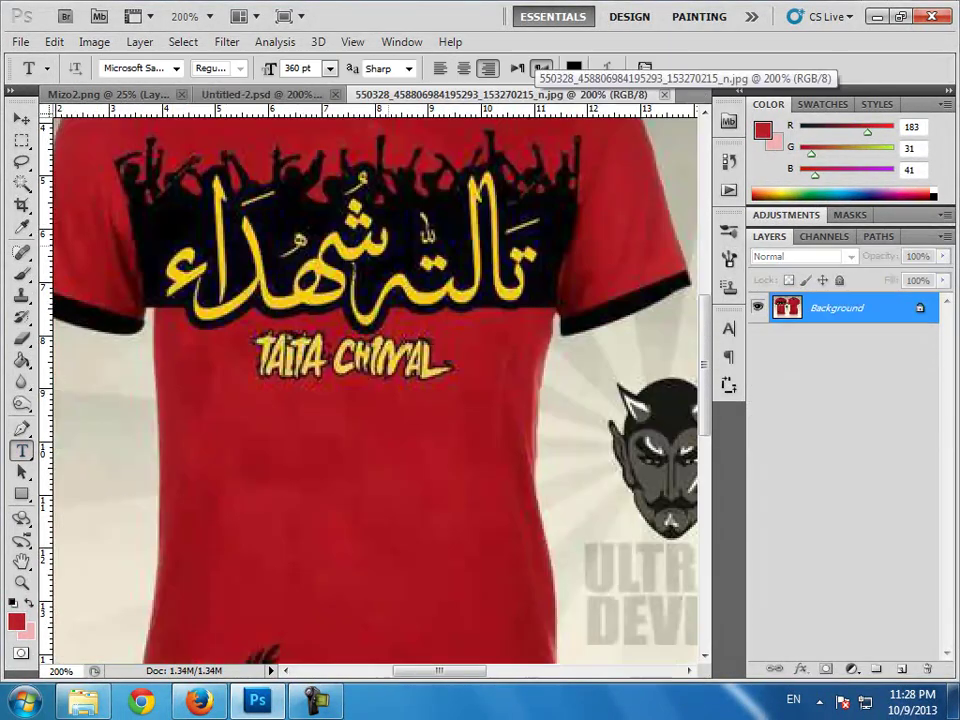
{"action": "left_click", "coordinate": [262, 94]}
{"action": "left_click", "coordinate": [452, 423]}
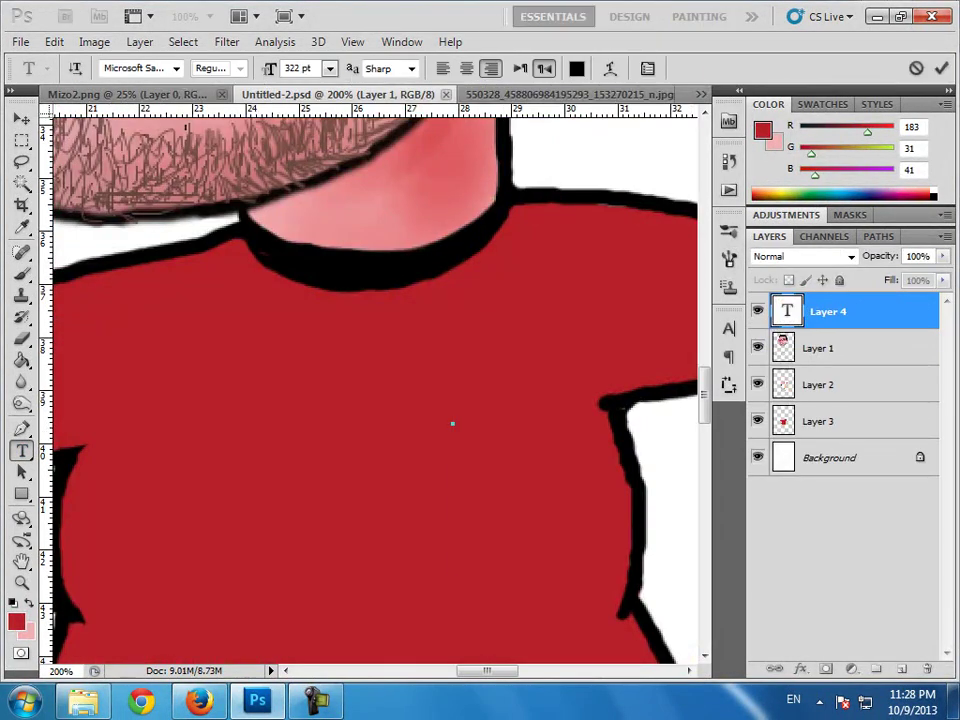
{"action": "key", "text": "ctrl+Tab"}
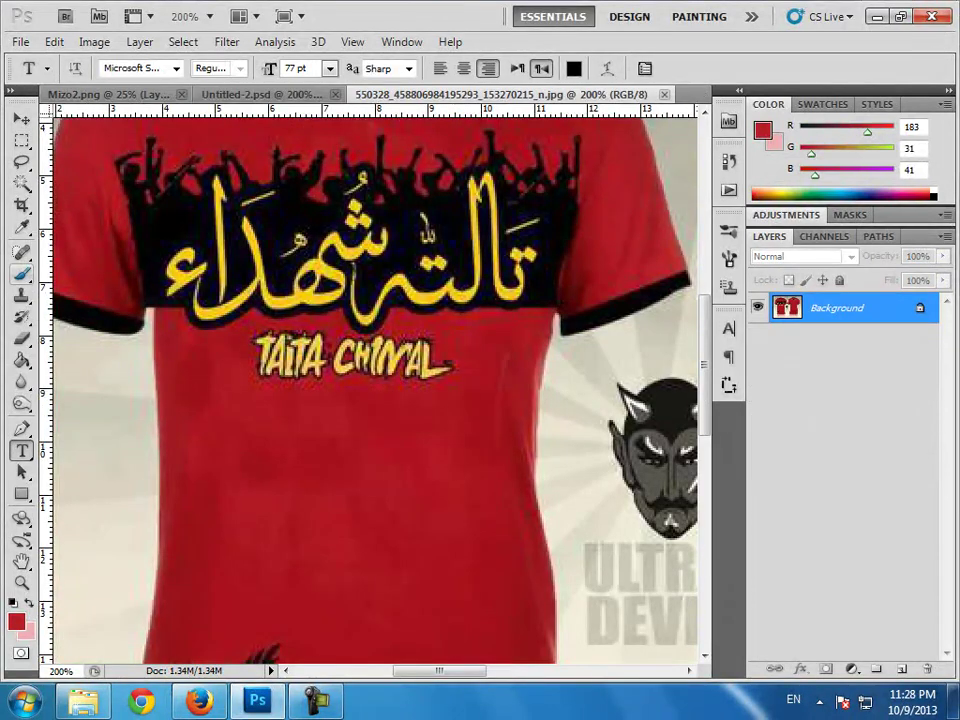
{"action": "key", "text": "b"}
{"action": "left_click", "coordinate": [500, 250], "text": "alt"}
{"action": "key", "text": "t"}
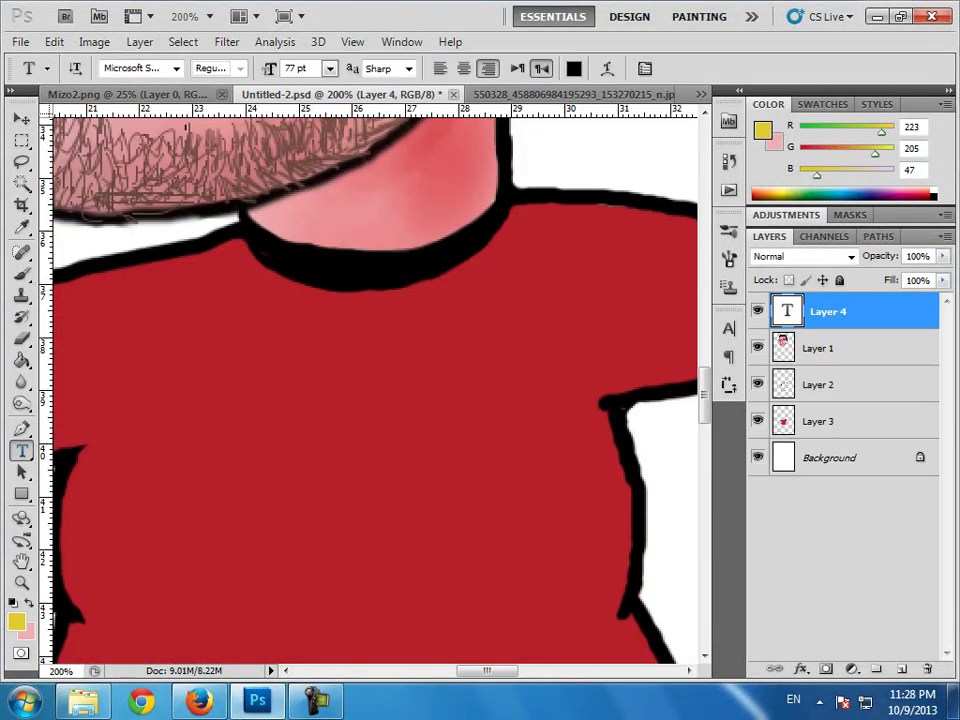
{"action": "left_click", "coordinate": [443, 430]}
Delete the stray extra text layer and type the slogan 'لتة شهداء' on the shirt.
{"action": "left_click", "coordinate": [828, 348]}
{"action": "left_click", "coordinate": [828, 311], "text": "shift"}
{"action": "mouse_move", "coordinate": [828, 311]}
{"action": "left_mouse_down"}
{"action": "mouse_move", "coordinate": [850, 625]}
{"action": "mouse_move", "coordinate": [927, 668]}
{"action": "left_mouse_up"}
{"action": "left_click", "coordinate": [429, 401]}
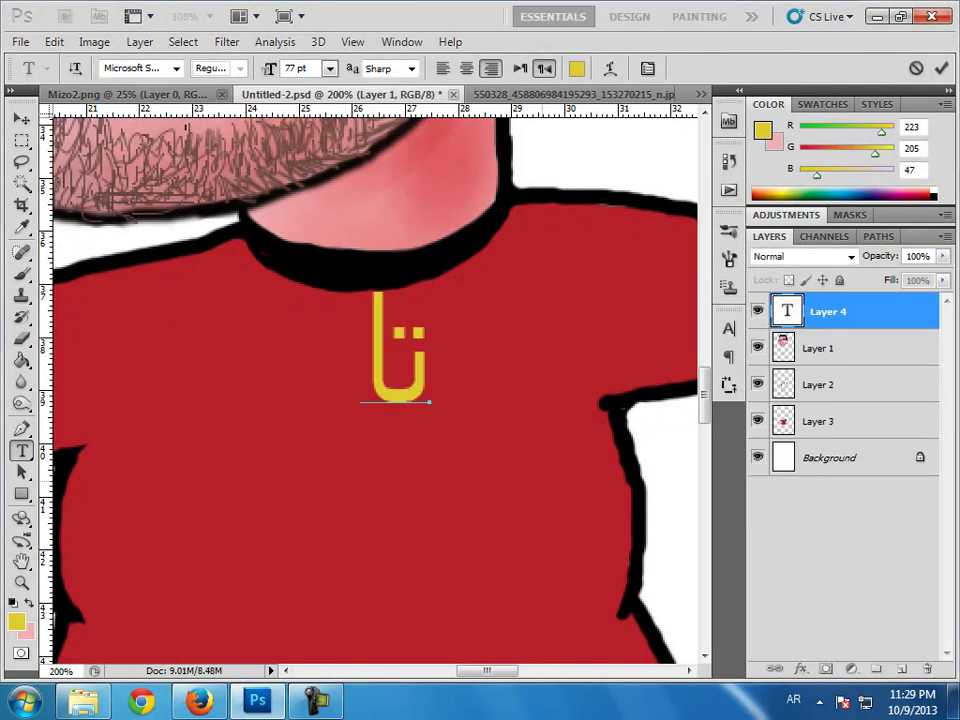
{"action": "type", "text": "لتة شهداء"}
Select the slogan and try fonts by typing 'blgims' and 'ut' in the font field.
{"action": "key", "text": "ctrl+a"}
{"action": "left_click", "coordinate": [140, 68]}
{"action": "left_click", "coordinate": [176, 68]}
{"action": "left_click", "coordinate": [130, 86]}
{"action": "type", "text": "blgi"}
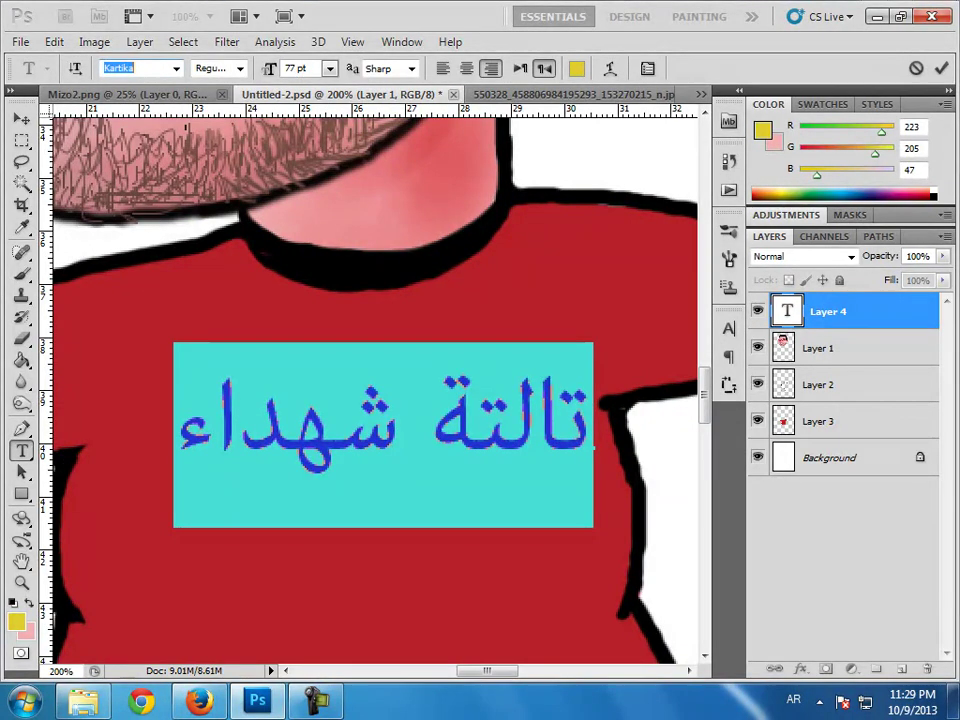
{"action": "type", "text": "ms"}
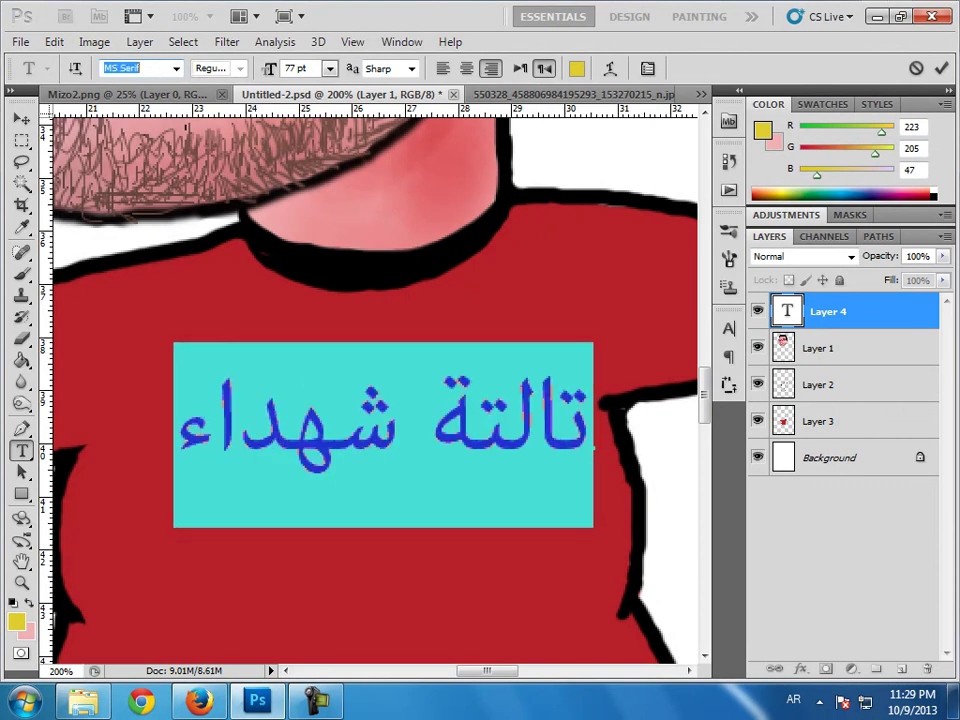
{"action": "key", "text": "Down"}
{"action": "key", "text": "Down"}
{"action": "key", "text": "Down"}
{"action": "type", "text": "ut"}
Cycle through fonts and choose the Arabic font AGA Battouta for the slogan.
{"action": "key", "text": "Up"}
{"action": "key", "text": "Up"}
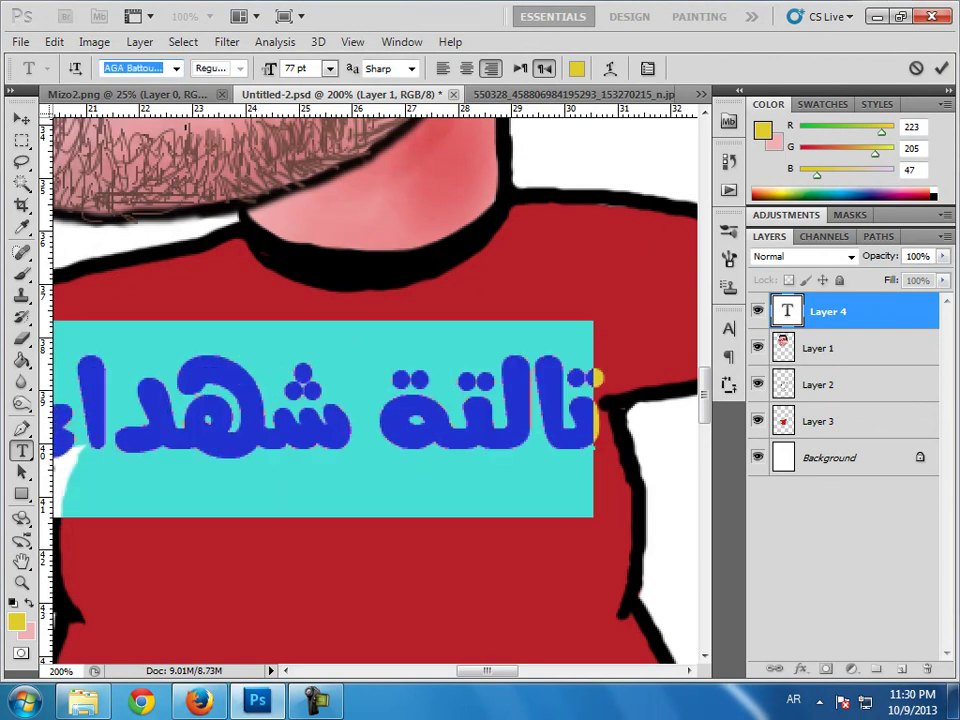
{"action": "key", "text": "Up"}
{"action": "key", "text": "Up"}
{"action": "key", "text": "Down"}
{"action": "key", "text": "Down"}
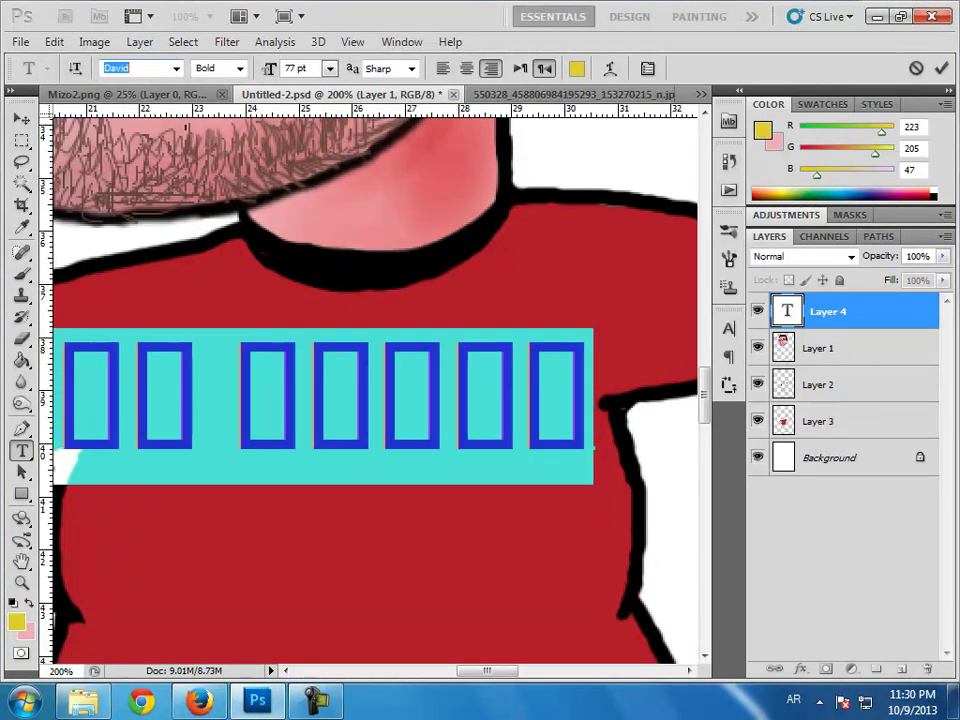
{"action": "key", "text": "Down"}
{"action": "key", "text": "Down"}
{"action": "left_click", "coordinate": [176, 68]}
{"action": "scroll", "coordinate": [150, 250], "scroll_direction": "up", "scroll_amount": 5}
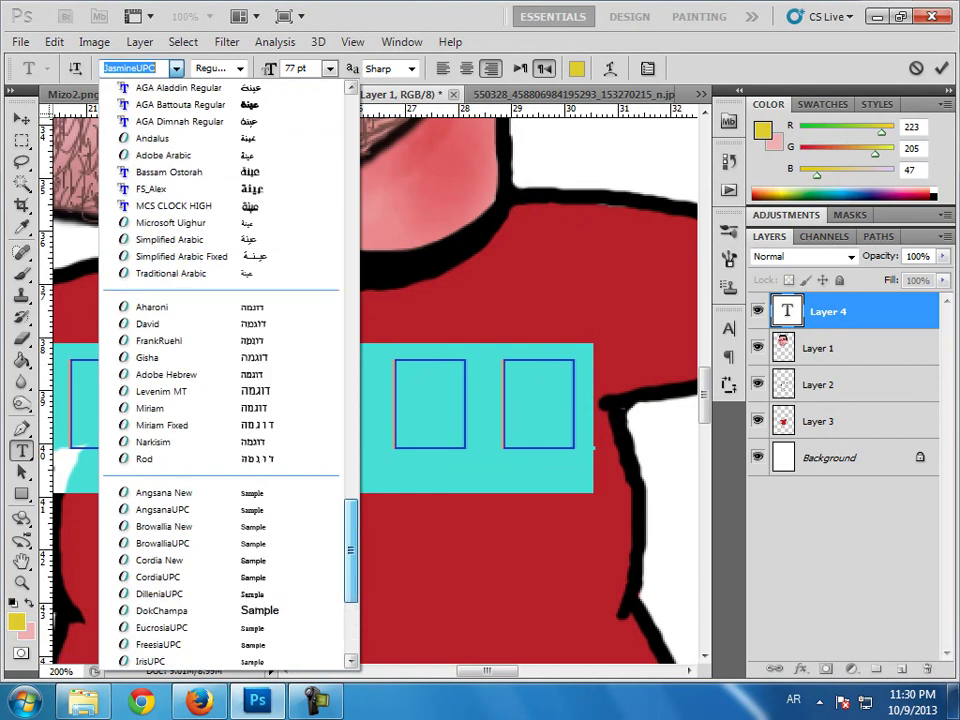
{"action": "left_click", "coordinate": [120, 60]}
{"action": "key", "text": "Down"}
{"action": "key", "text": "Down"}
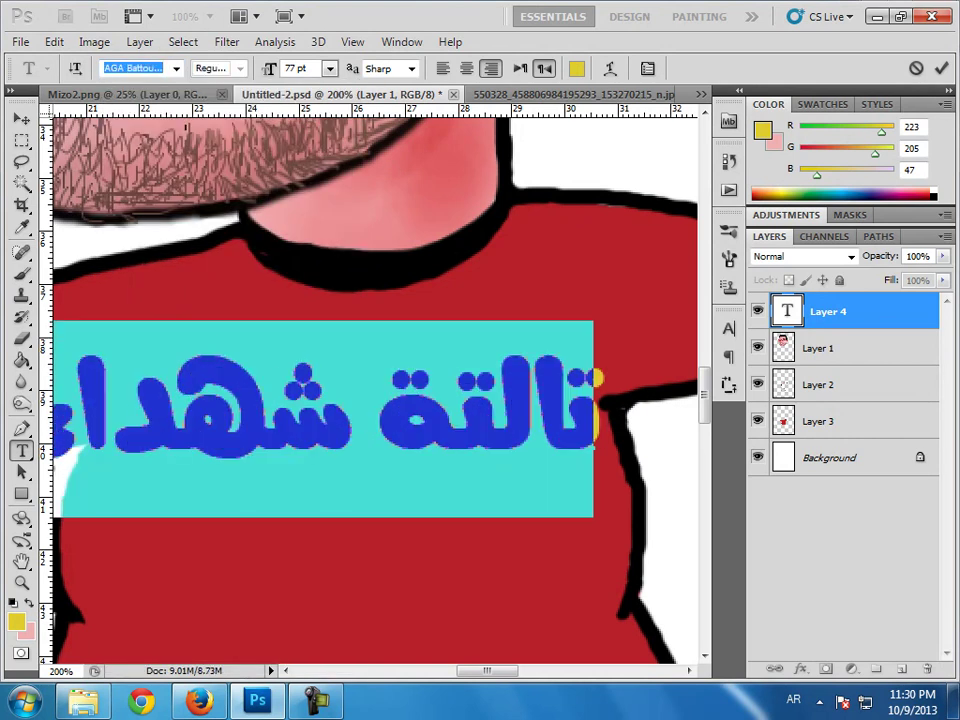
Start editing the slogan text layer and adjust it while checking the reference photo.
{"action": "key", "text": "ctrl+Tab"}
{"action": "left_click", "coordinate": [265, 93]}
{"action": "key", "text": "ctrl+minus"}
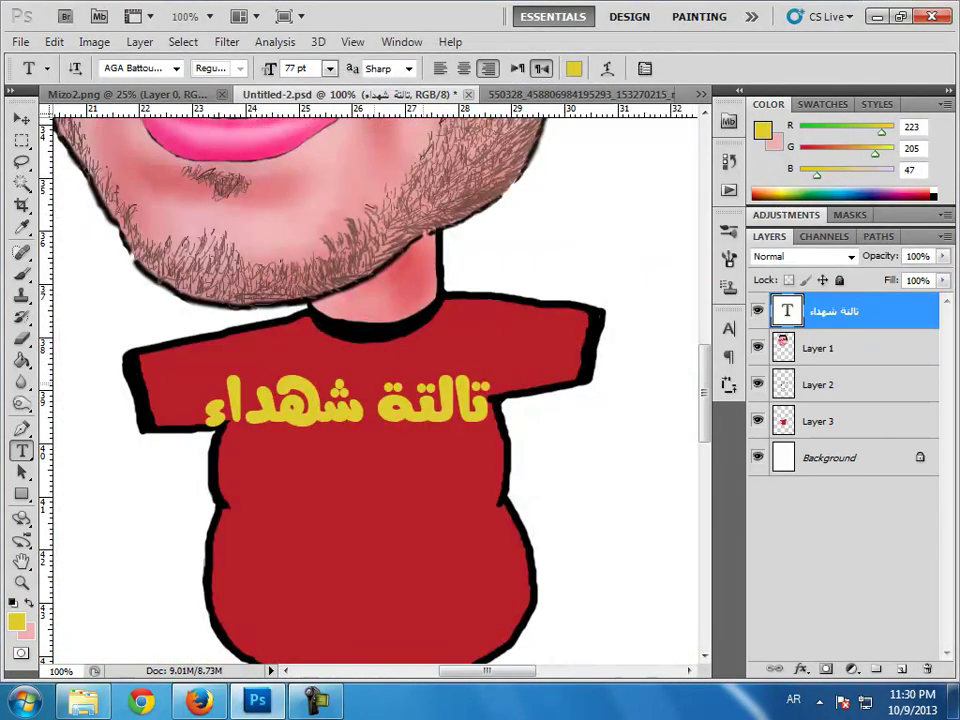
{"action": "double_click", "coordinate": [786, 311]}
{"action": "key", "text": "Down"}
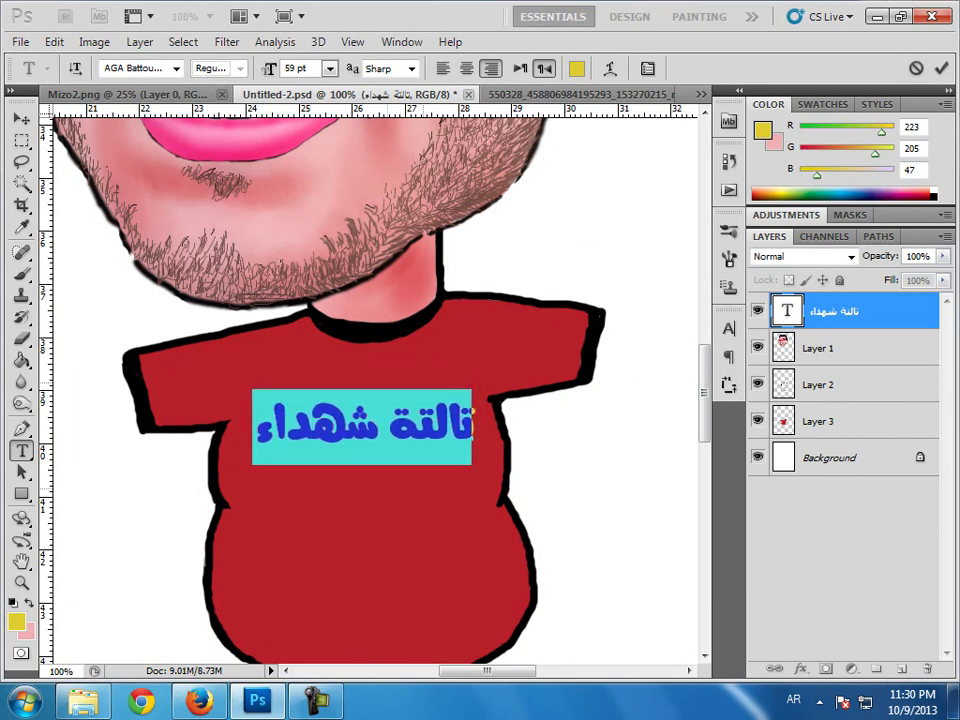
{"action": "key", "text": "ctrl+Tab"}
{"action": "key", "text": "ctrl+shift+Tab"}
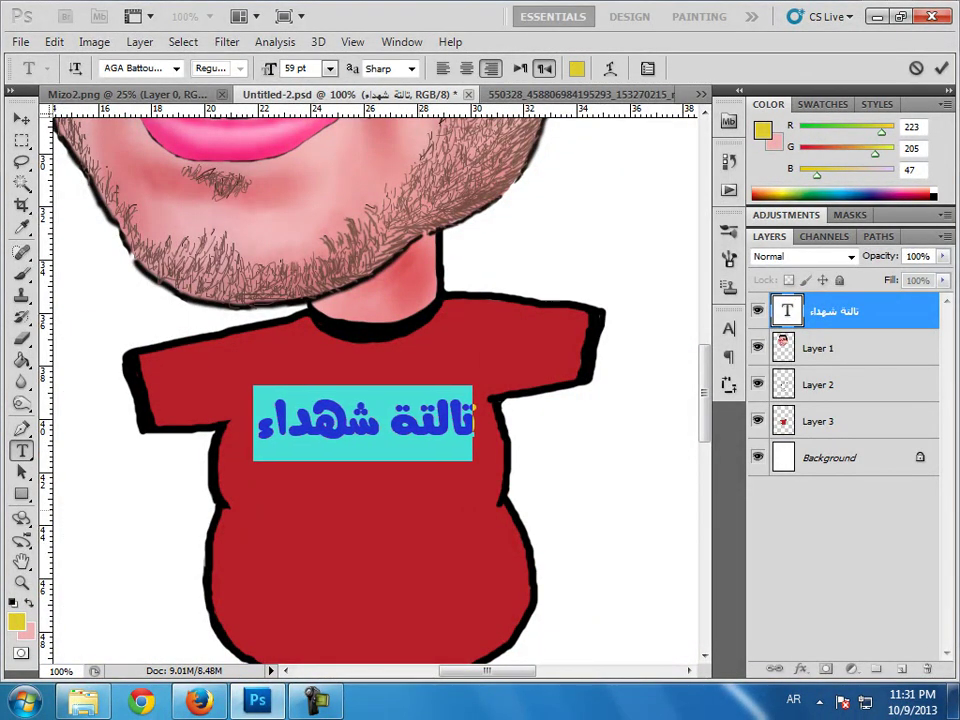
Commit the slogan at 59 pt and compare it with the reference shirt photo.
{"action": "key", "text": "ctrl+Tab"}
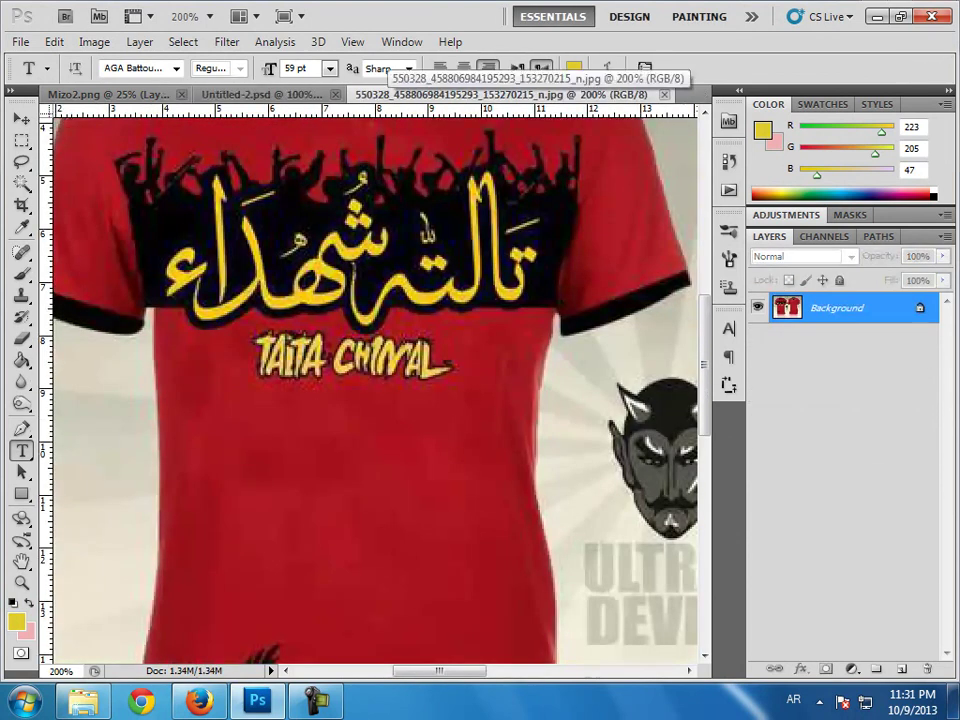
{"action": "key", "text": "ctrl+shift+Tab"}
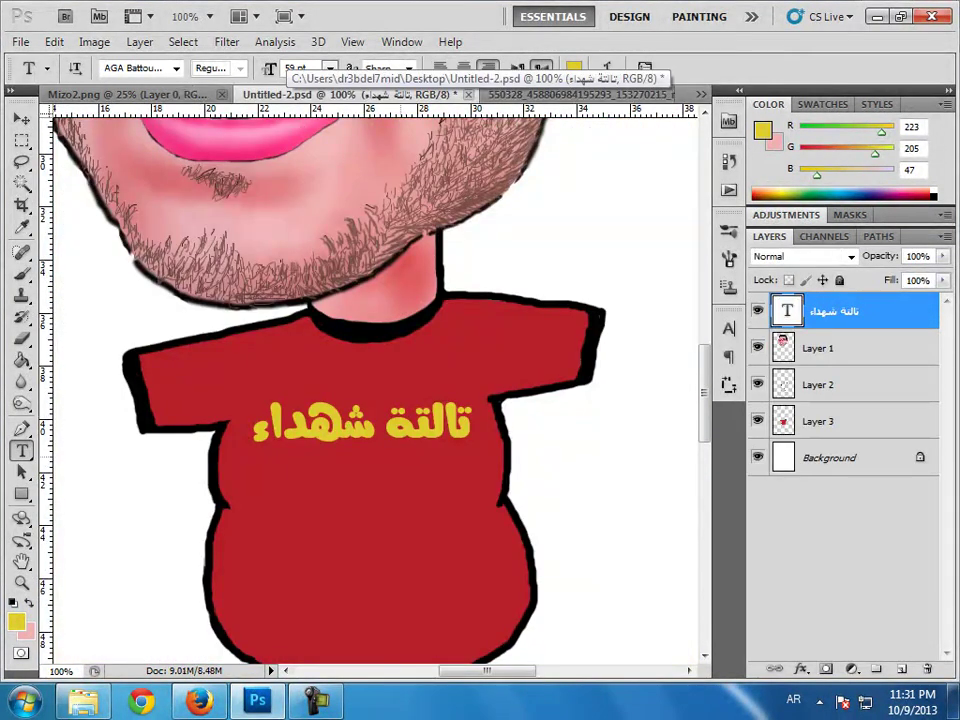
{"action": "key", "text": "ctrl+plus"}
{"action": "right_click", "coordinate": [636, 123]}
{"action": "key", "text": "ctrl+Tab"}
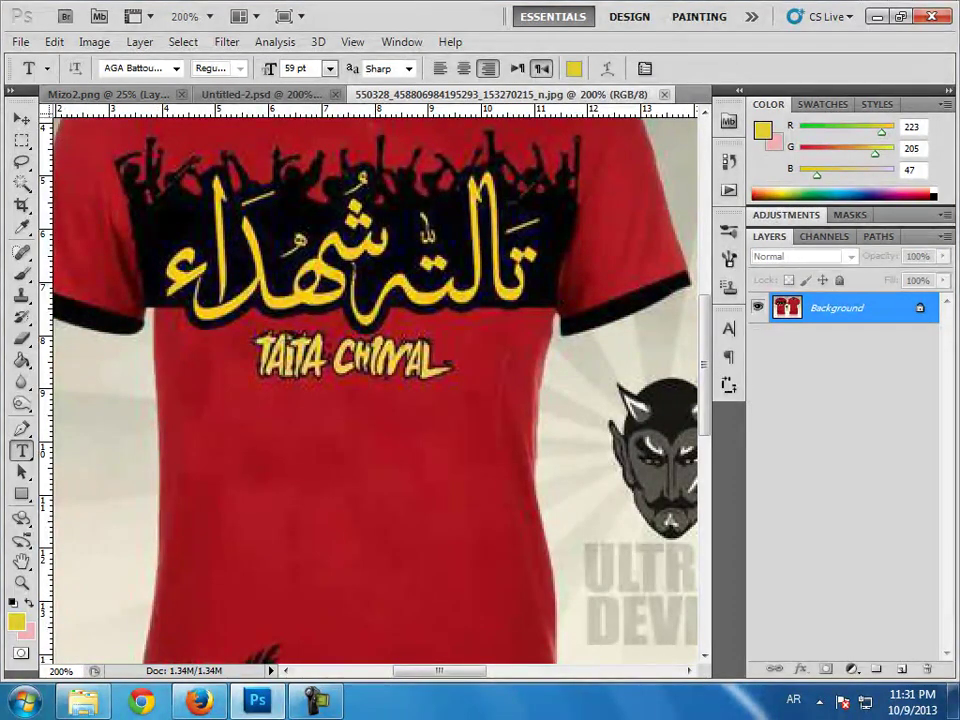
{"action": "key", "text": "ctrl+shift+Tab"}
Add a 43 px black outside stroke to the slogan in Blending Options.
{"action": "right_click", "coordinate": [787, 309]}
{"action": "left_click", "coordinate": [750, 347]}
{"action": "mouse_move", "coordinate": [364, 160]}
{"action": "left_mouse_down"}
{"action": "mouse_move", "coordinate": [575, 65]}
{"action": "mouse_move", "coordinate": [455, 9]}
{"action": "left_mouse_up"}
{"action": "left_click", "coordinate": [590, 373]}
{"action": "left_click_drag", "start_coordinate": [646, 74], "coordinate": [666, 74]}
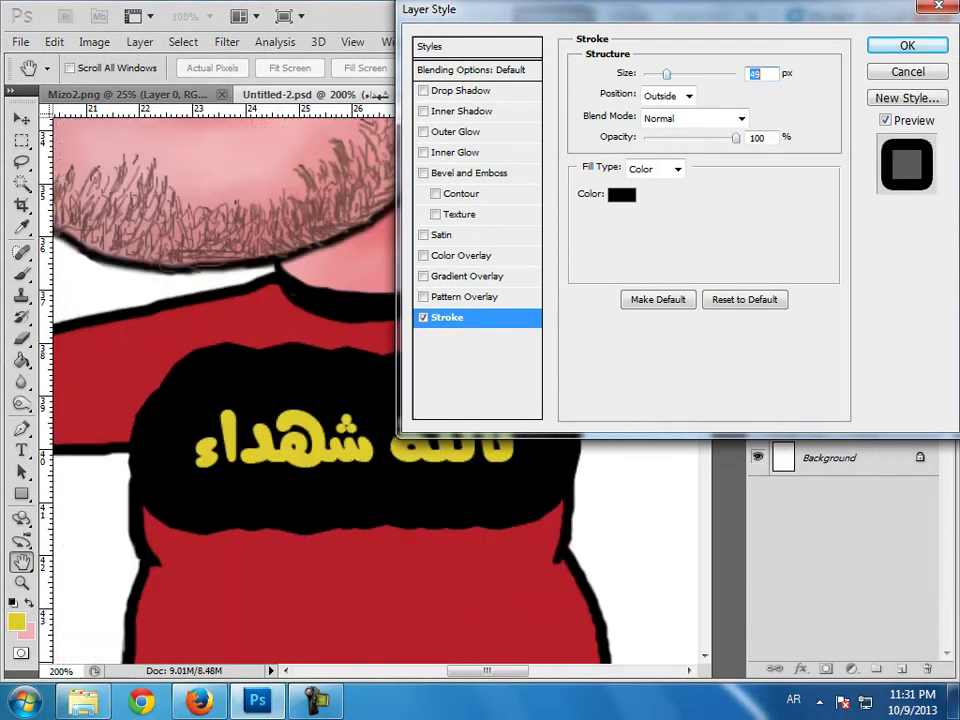
{"action": "key", "text": "ctrl+minus"}
{"action": "left_click_drag", "start_coordinate": [455, 9], "coordinate": [495, 24]}
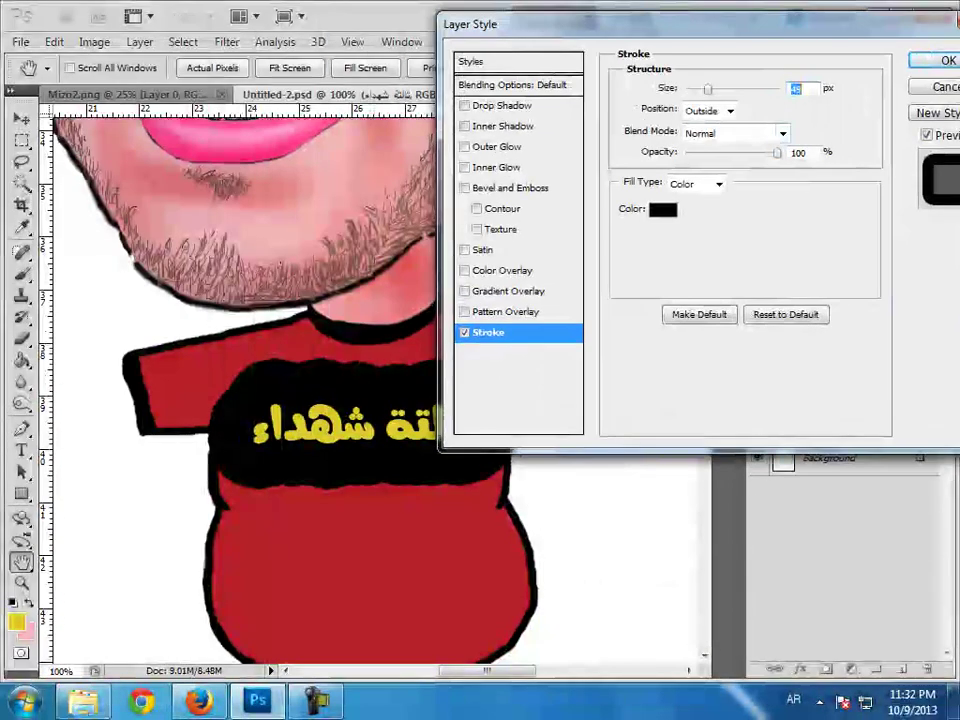
{"action": "key", "text": "Tab"}
{"action": "type", "text": "43"}
Test and remove inner shadow and glow, confirm the stroke, and rasterize the slogan layer.
{"action": "left_click", "coordinate": [464, 126]}
{"action": "mouse_move", "coordinate": [520, 24]}
{"action": "left_mouse_down"}
{"action": "mouse_move", "coordinate": [612, 38]}
{"action": "mouse_move", "coordinate": [218, 58]}
{"action": "left_mouse_up"}
{"action": "left_click", "coordinate": [556, 140]}
{"action": "left_click", "coordinate": [556, 160]}
{"action": "left_click", "coordinate": [556, 181]}
{"action": "key", "text": "Return"}
{"action": "right_click", "coordinate": [825, 311]}
{"action": "left_click", "coordinate": [642, 342]}
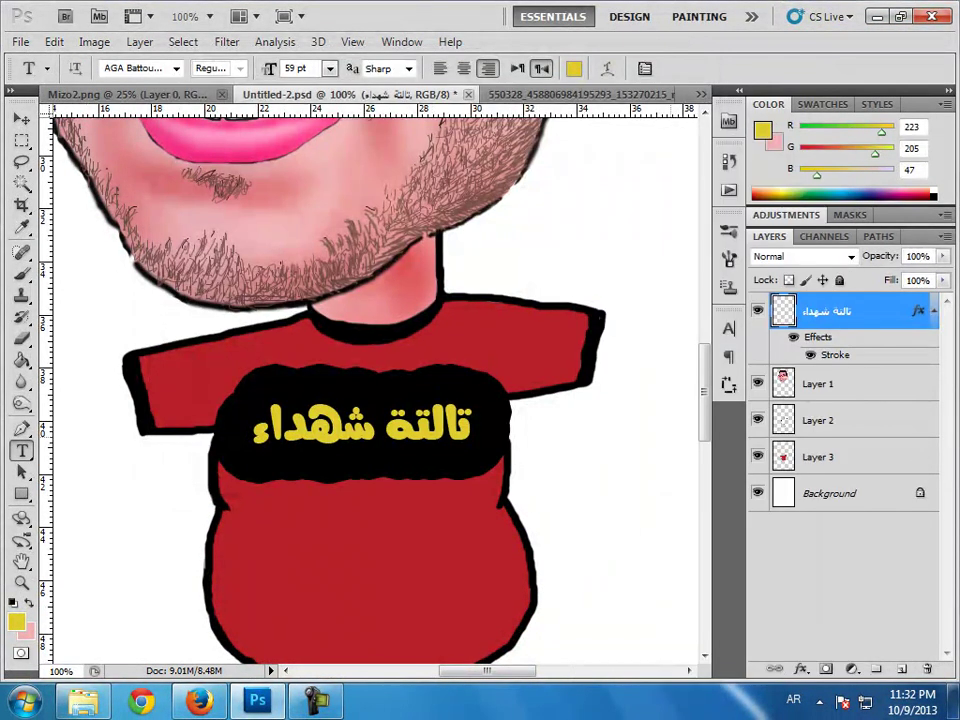
{"action": "key", "text": "ctrl+plus"}
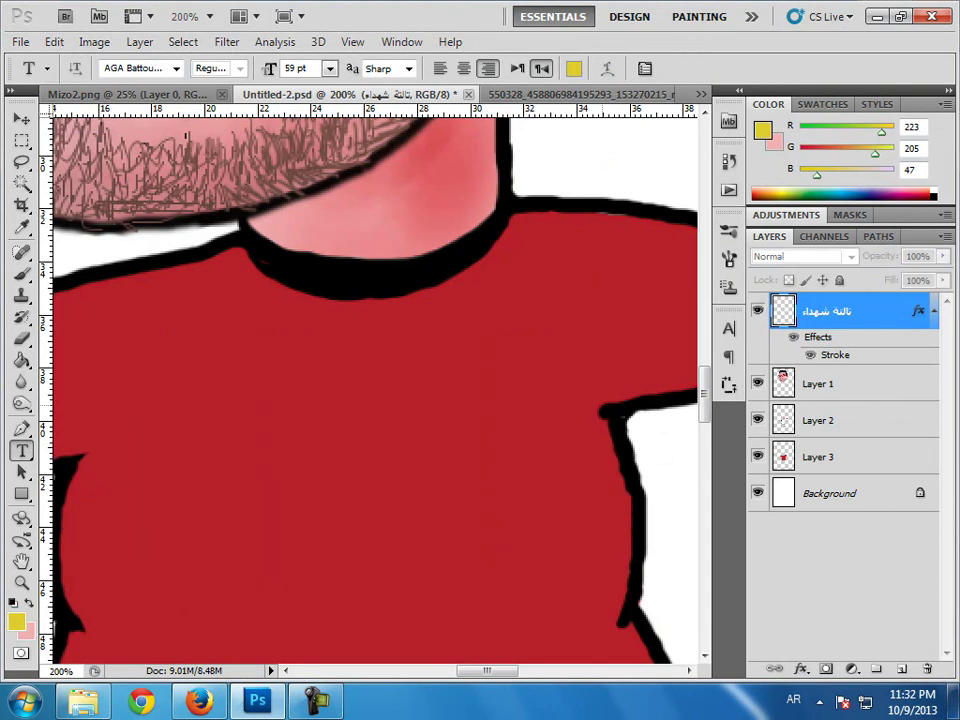
Enlarge the eraser to size 20 on the sleeve, then undo the last change.
{"action": "key", "text": "e"}
{"action": "left_click", "coordinate": [560, 94]}
{"action": "left_click", "coordinate": [310, 94]}
{"action": "key", "text": "ctrl+plus"}
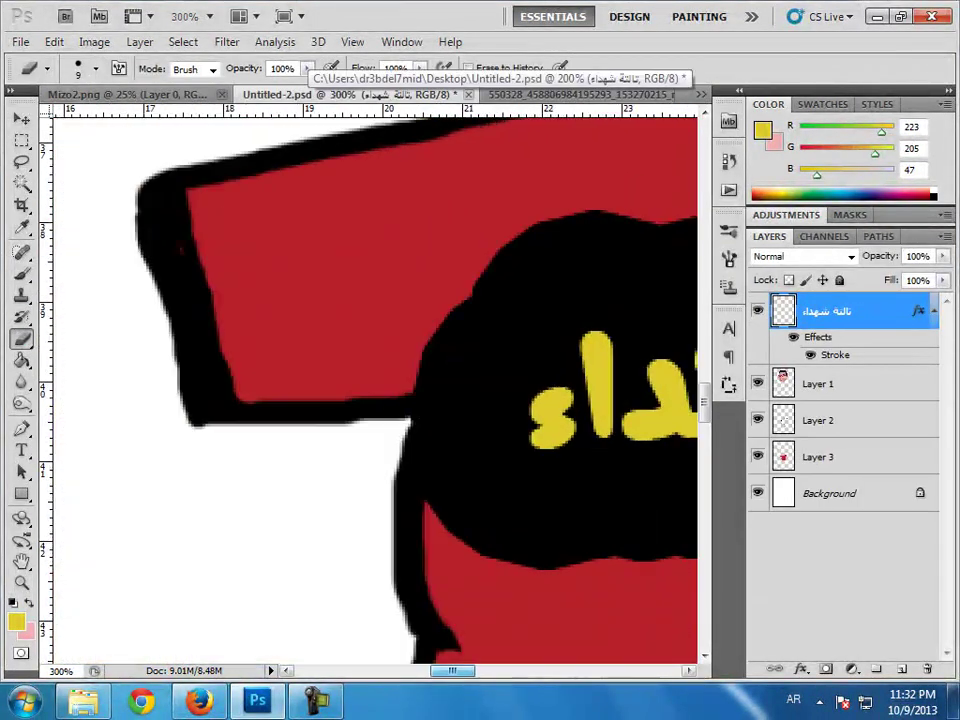
{"action": "key", "text": "bracketright"}
{"action": "key", "text": "bracketright"}
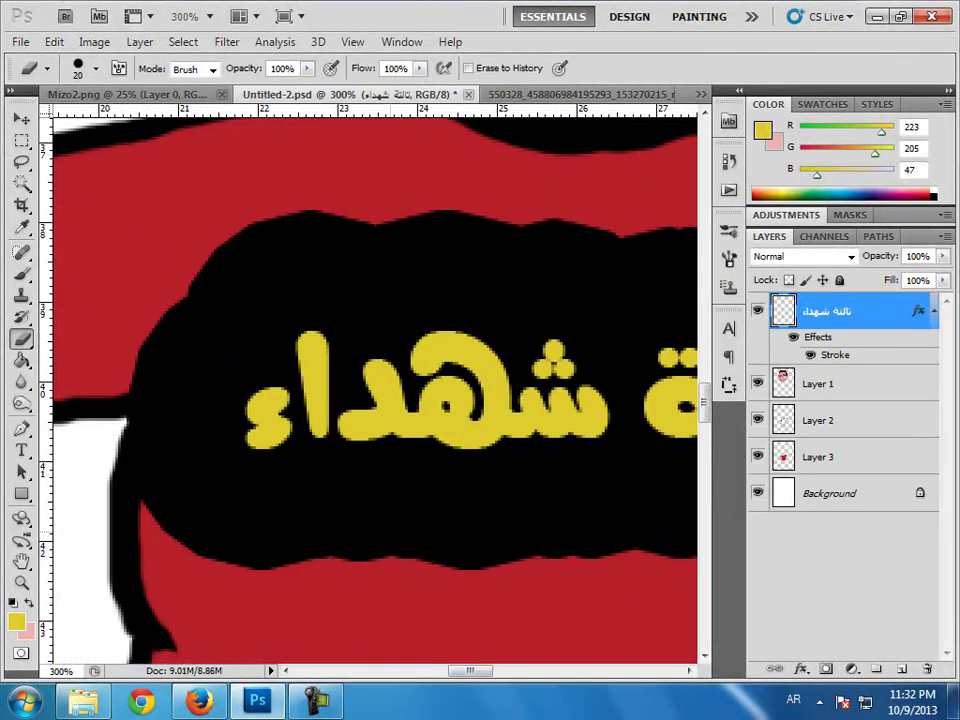
{"action": "key", "text": "ctrl+minus"}
{"action": "key", "text": "ctrl+minus"}
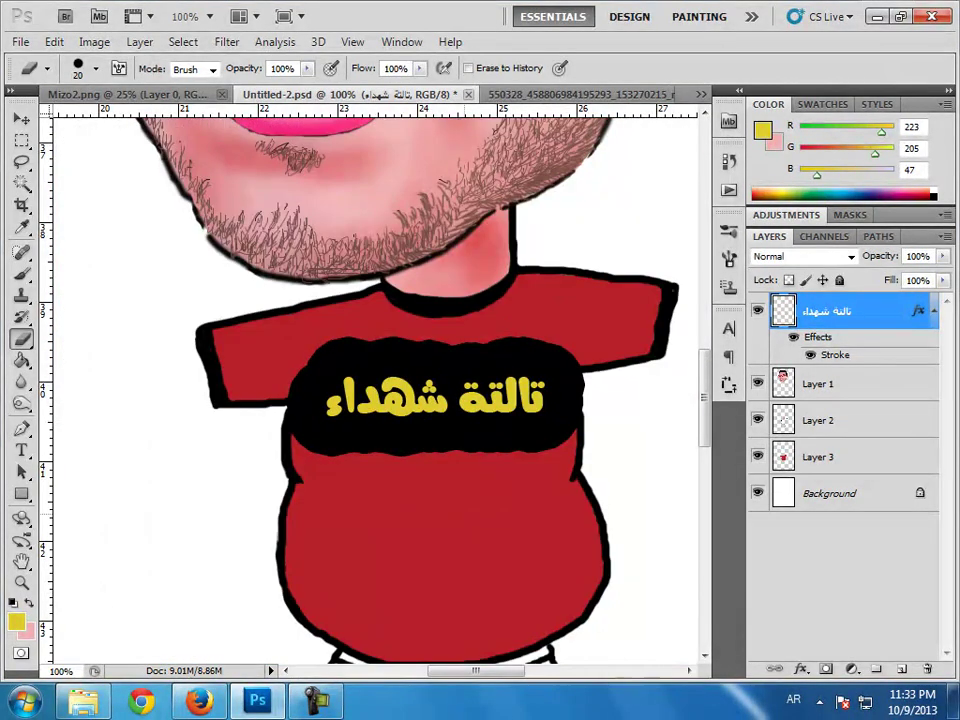
{"action": "key", "text": "ctrl+alt+z"}
{"action": "key", "text": "ctrl+alt+z"}
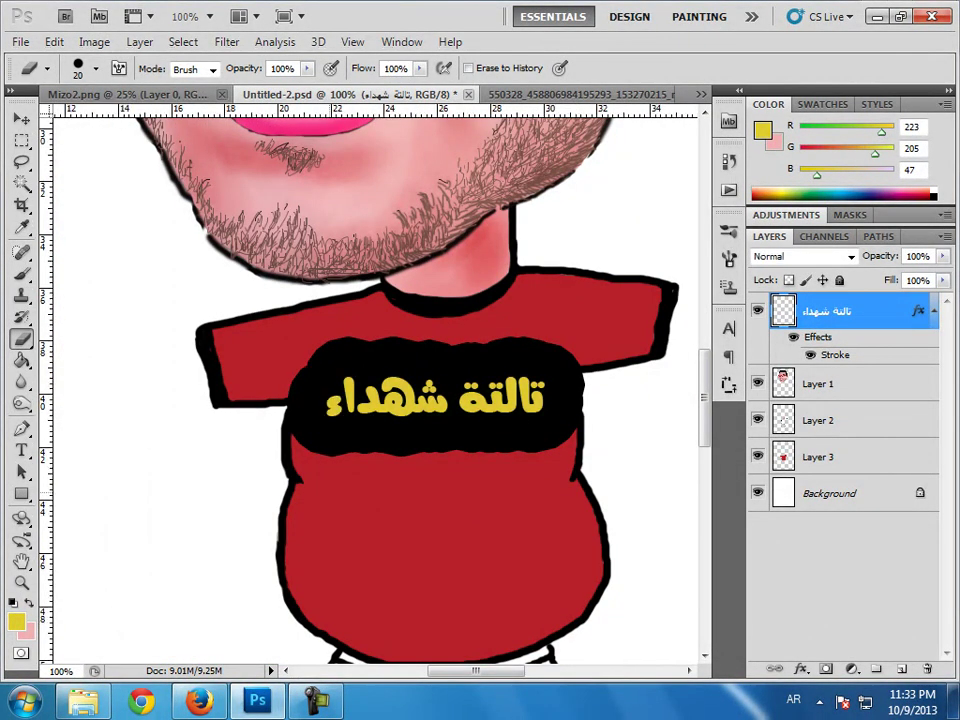
Hide the slogan's black stroke band and add an empty Layer 4 above it.
{"action": "left_click", "coordinate": [793, 337]}
{"action": "left_click", "coordinate": [793, 337]}
{"action": "key", "text": "ctrl+shift+alt+n"}
{"action": "key", "text": "m"}
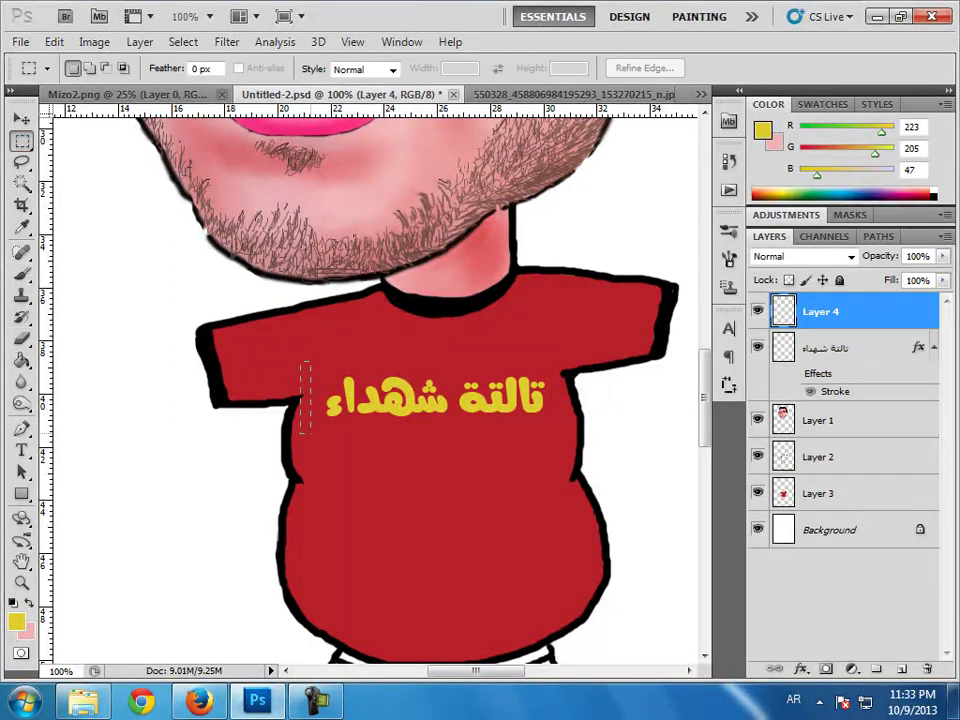
{"action": "left_click", "coordinate": [495, 93]}
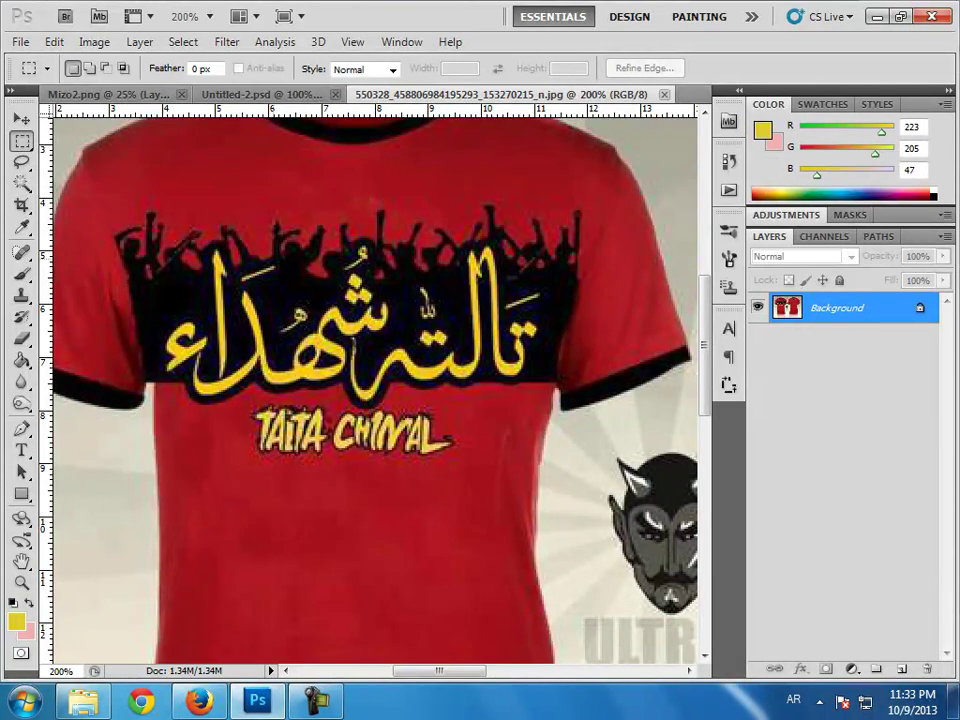
Set the colours to black and place the first pen anchor points above the slogan at 300% zoom.
{"action": "left_click", "coordinate": [265, 93]}
{"action": "key", "text": "ctrl+plus"}
{"action": "left_click", "coordinate": [24, 631]}
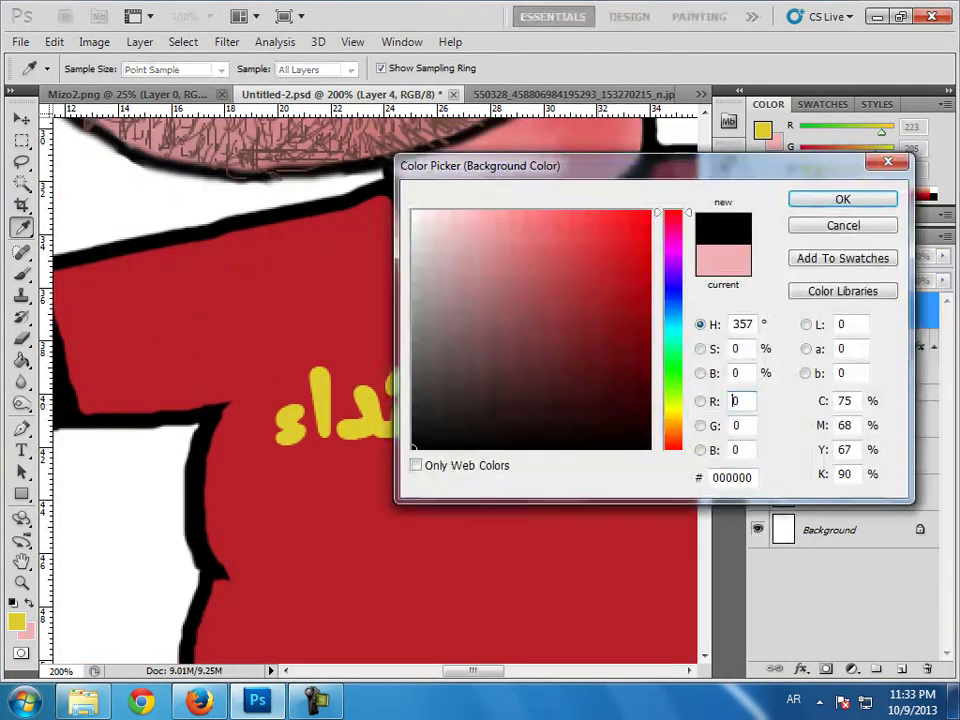
{"action": "key", "text": "Return"}
{"action": "key", "text": "p"}
{"action": "scroll", "coordinate": [375, 390], "scroll_direction": "right", "scroll_amount": 5}
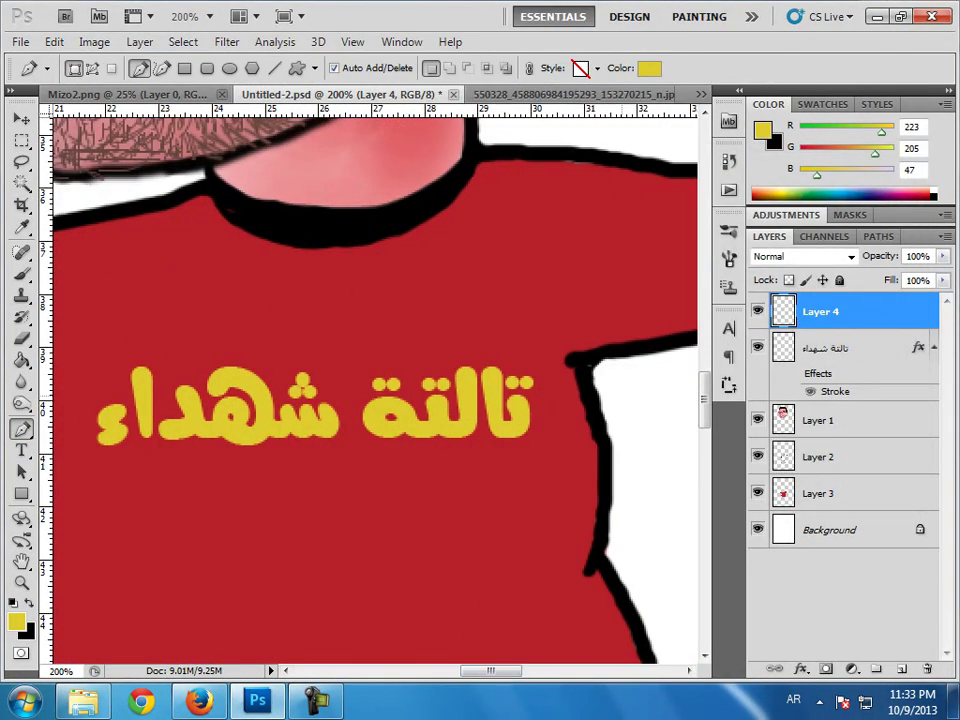
{"action": "key", "text": "ctrl+plus"}
{"action": "left_click", "coordinate": [460, 284]}
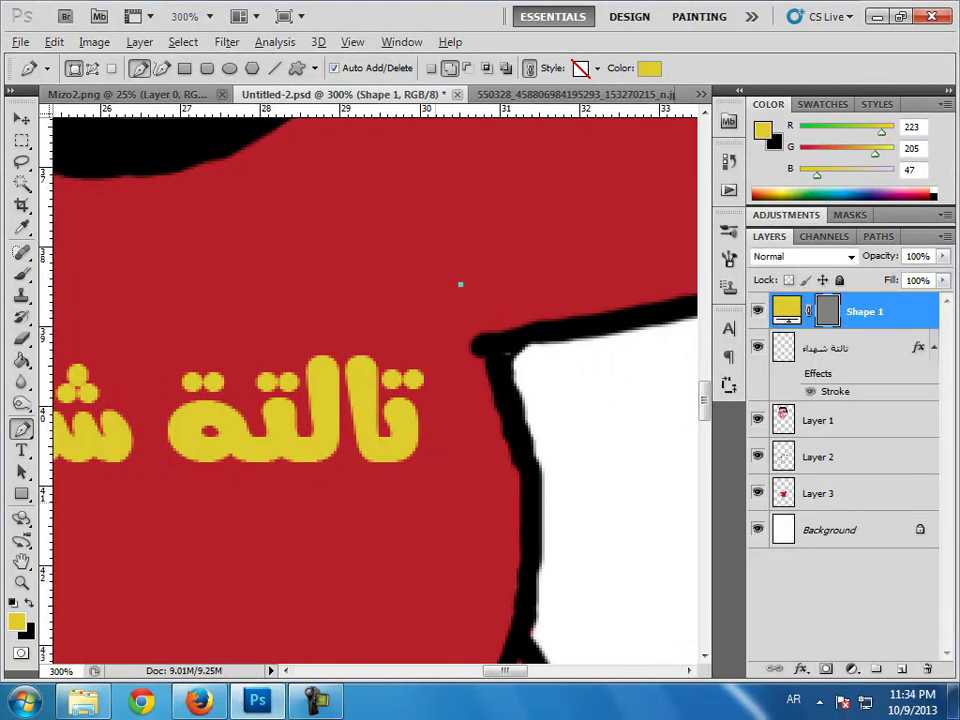
{"action": "key", "text": "ctrl+z"}
{"action": "left_click", "coordinate": [438, 268]}
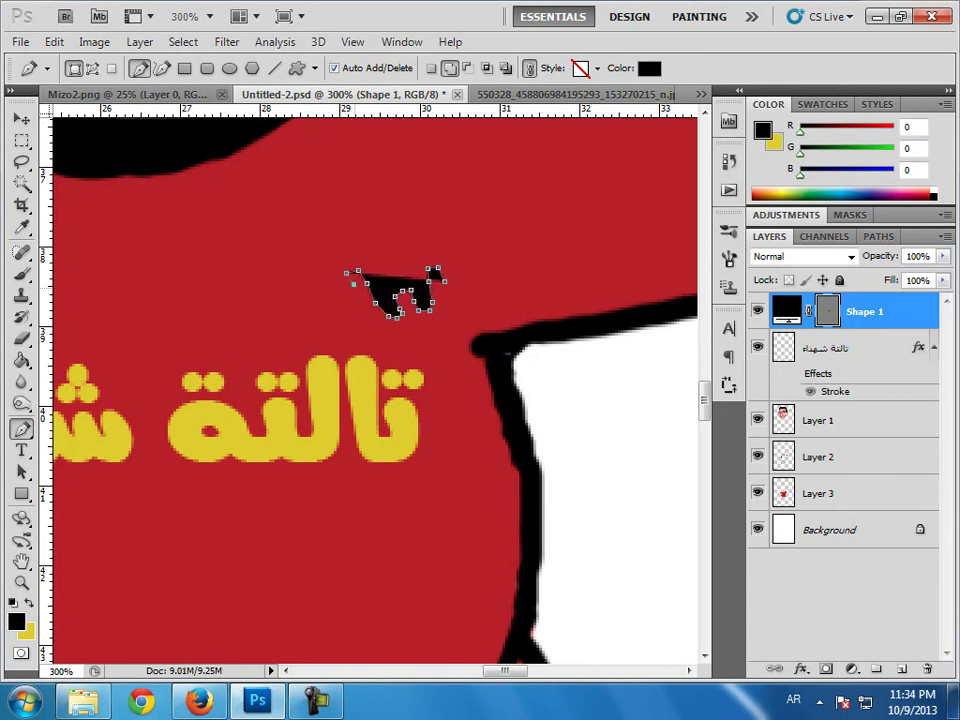
Check the reference photo, then pen-click raised-arm spikes leftward along the crowd outline.
{"action": "left_click", "coordinate": [560, 94]}
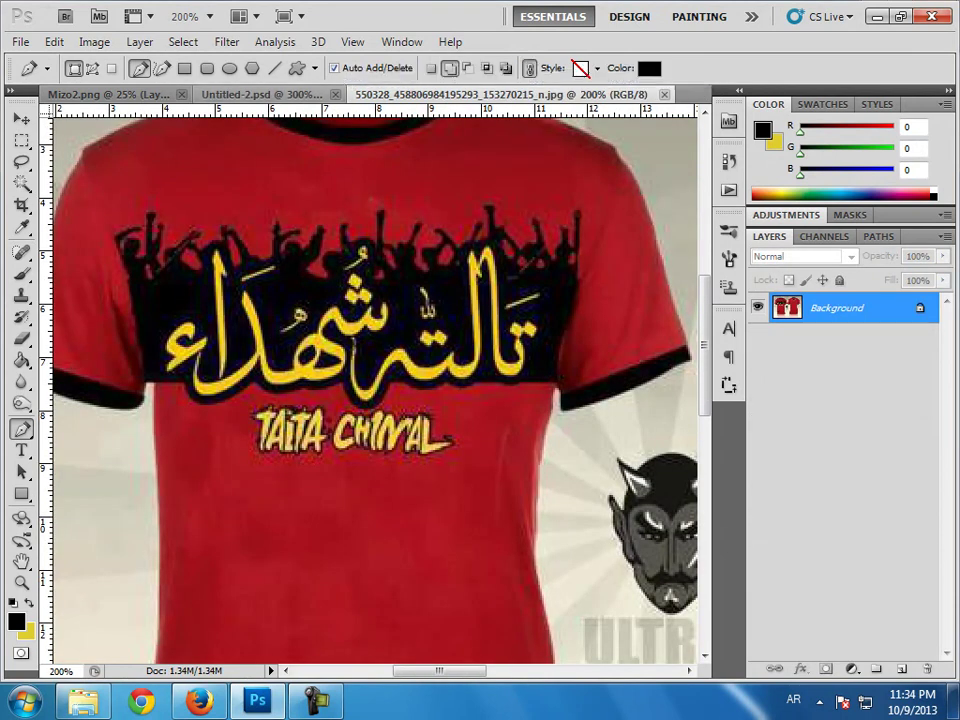
{"action": "left_click", "coordinate": [310, 94]}
{"action": "left_click", "coordinate": [336, 324]}
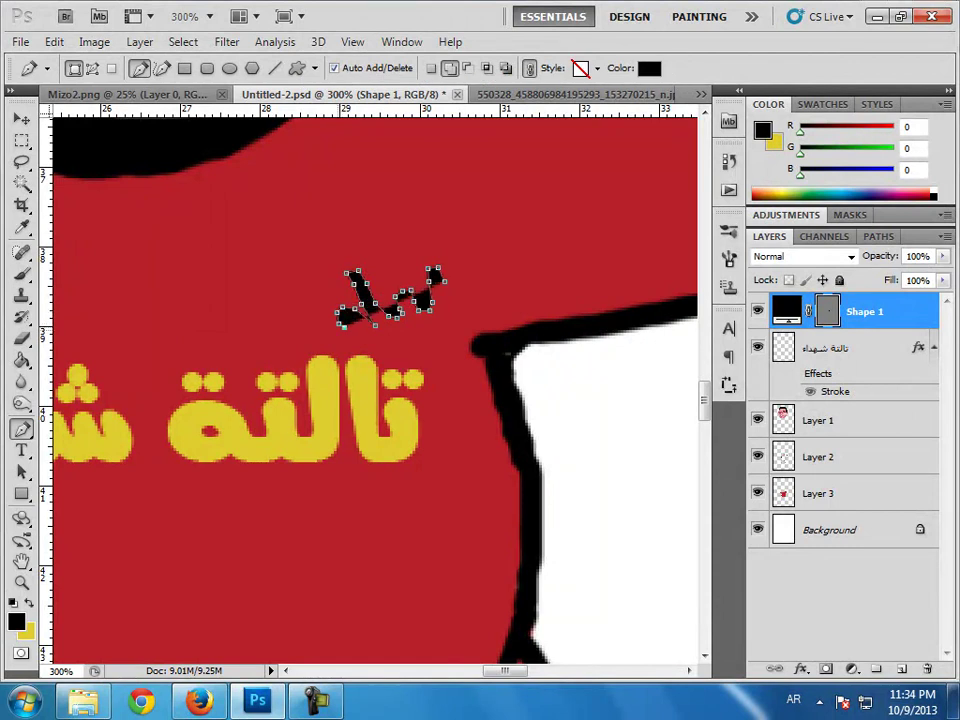
{"action": "left_click", "coordinate": [314, 300]}
{"action": "left_click", "coordinate": [292, 274]}
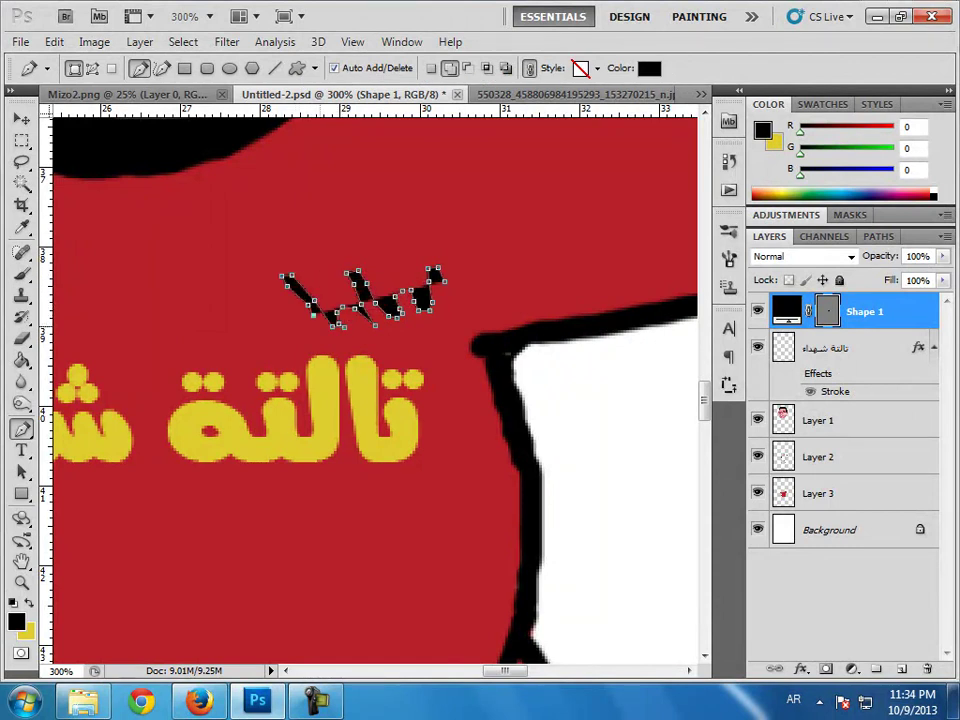
{"action": "left_click", "coordinate": [276, 294]}
{"action": "left_click", "coordinate": [268, 318]}
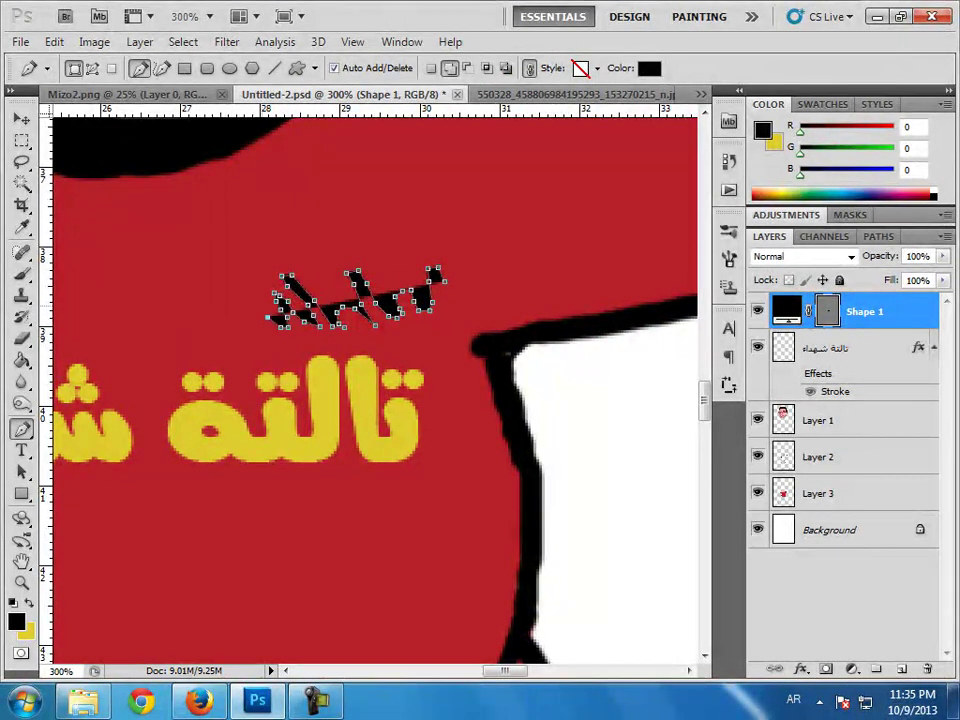
{"action": "left_click", "coordinate": [204, 273]}
{"action": "left_click", "coordinate": [216, 320]}
{"action": "left_click", "coordinate": [188, 268]}
{"action": "left_click", "coordinate": [165, 323]}
{"action": "left_click", "coordinate": [149, 293]}
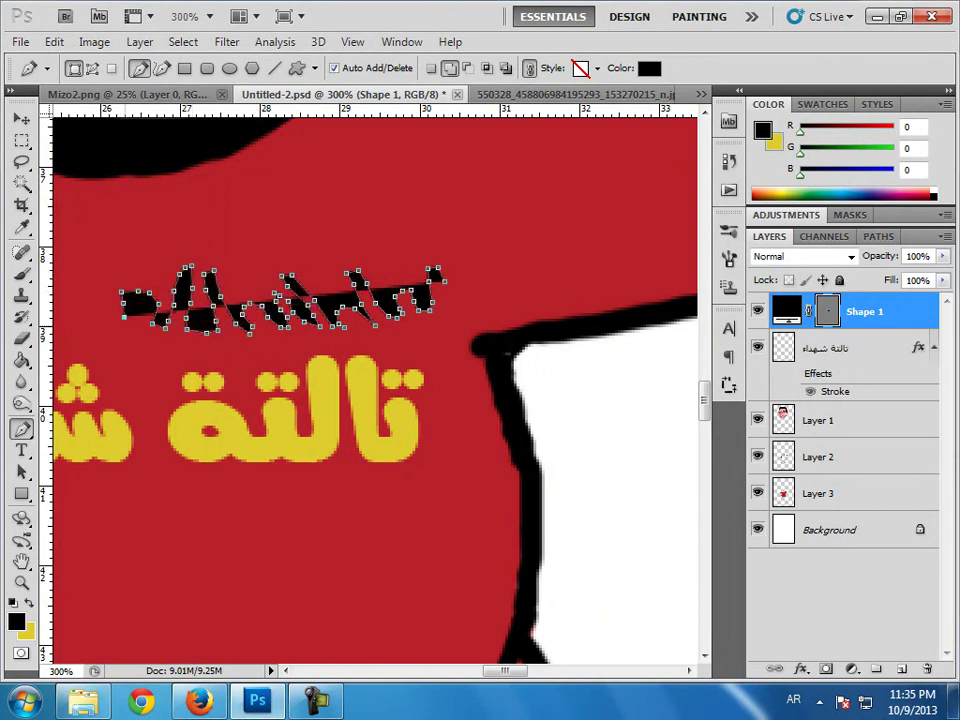
{"action": "left_click", "coordinate": [85, 265]}
{"action": "left_click", "coordinate": [110, 326]}
Shift the view left and add more arm spikes at the outline's left end, rechecking the reference.
{"action": "left_click_drag", "start_coordinate": [110, 326], "coordinate": [430, 326]}
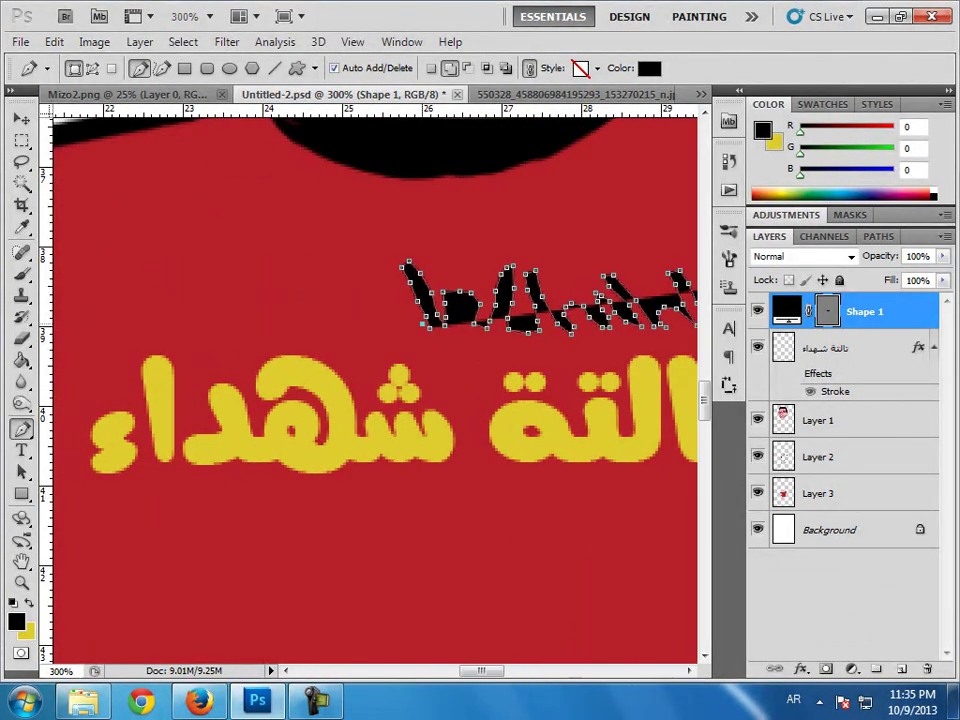
{"action": "left_click", "coordinate": [398, 284]}
{"action": "left_click", "coordinate": [307, 270]}
{"action": "left_click", "coordinate": [312, 316]}
{"action": "left_click", "coordinate": [276, 257]}
{"action": "left_click", "coordinate": [260, 291]}
{"action": "left_click", "coordinate": [177, 258]}
{"action": "left_click", "coordinate": [575, 93]}
{"action": "left_click", "coordinate": [345, 93]}
{"action": "key", "text": "ctrl+Tab"}
{"action": "left_click", "coordinate": [300, 93]}
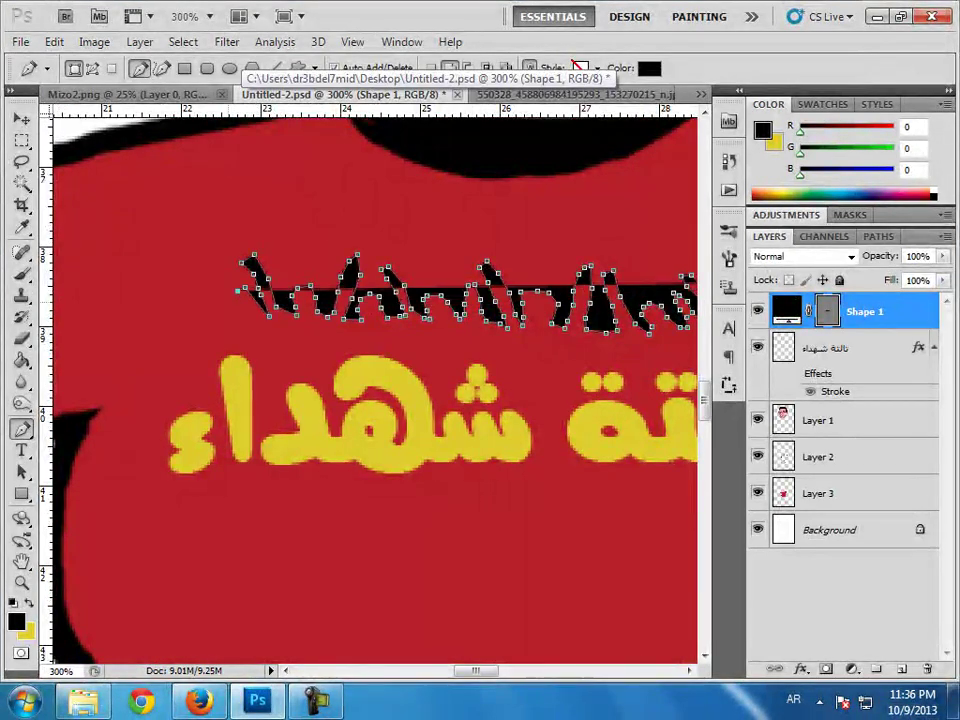
Add the last arm spikes on the left and run the outline down the banner's left side.
{"action": "left_click", "coordinate": [575, 93]}
{"action": "left_click", "coordinate": [345, 93]}
{"action": "left_click", "coordinate": [232, 243]}
{"action": "left_click", "coordinate": [204, 262]}
{"action": "left_click", "coordinate": [195, 310]}
{"action": "left_click", "coordinate": [170, 268]}
{"action": "left_click", "coordinate": [141, 280]}
{"action": "left_click", "coordinate": [110, 296]}
{"action": "left_click", "coordinate": [113, 327]}
{"action": "left_click", "coordinate": [89, 412]}
{"action": "left_click", "coordinate": [75, 440]}
{"action": "left_click", "coordinate": [68, 463]}
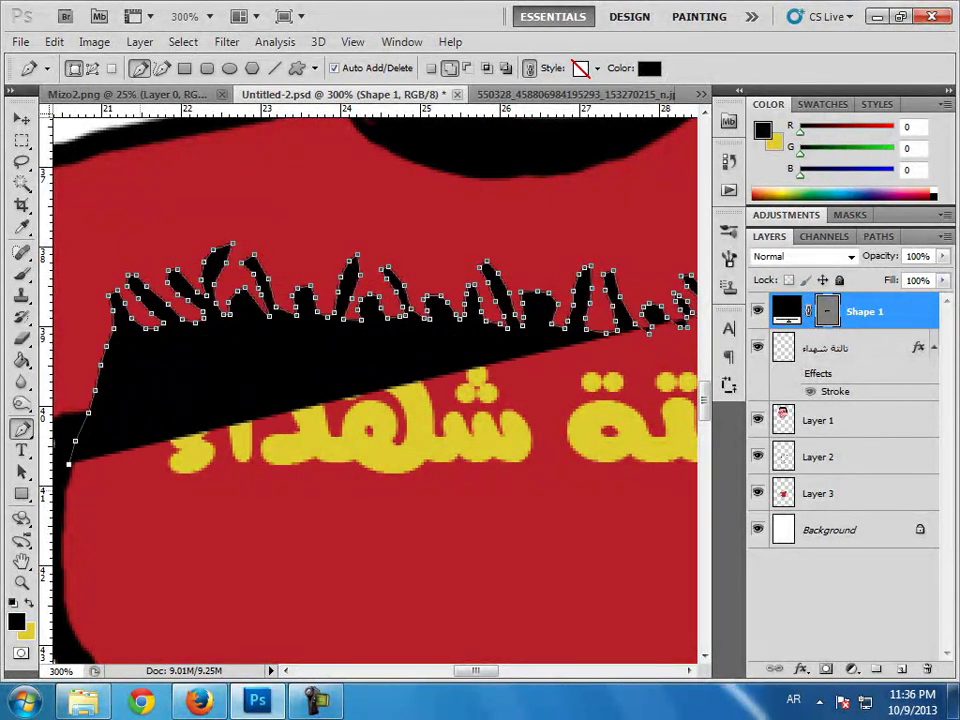
Trace the banner's bottom edge rightward beneath the Arabic slogan.
{"action": "left_click", "coordinate": [161, 472]}
{"action": "left_click", "coordinate": [193, 476]}
{"action": "left_click", "coordinate": [225, 465]}
{"action": "left_click", "coordinate": [257, 465]}
{"action": "left_click", "coordinate": [269, 468]}
{"action": "left_click", "coordinate": [299, 467]}
{"action": "left_click", "coordinate": [328, 468]}
{"action": "left_click", "coordinate": [357, 471]}
{"action": "left_click", "coordinate": [399, 482]}
{"action": "left_click", "coordinate": [420, 476]}
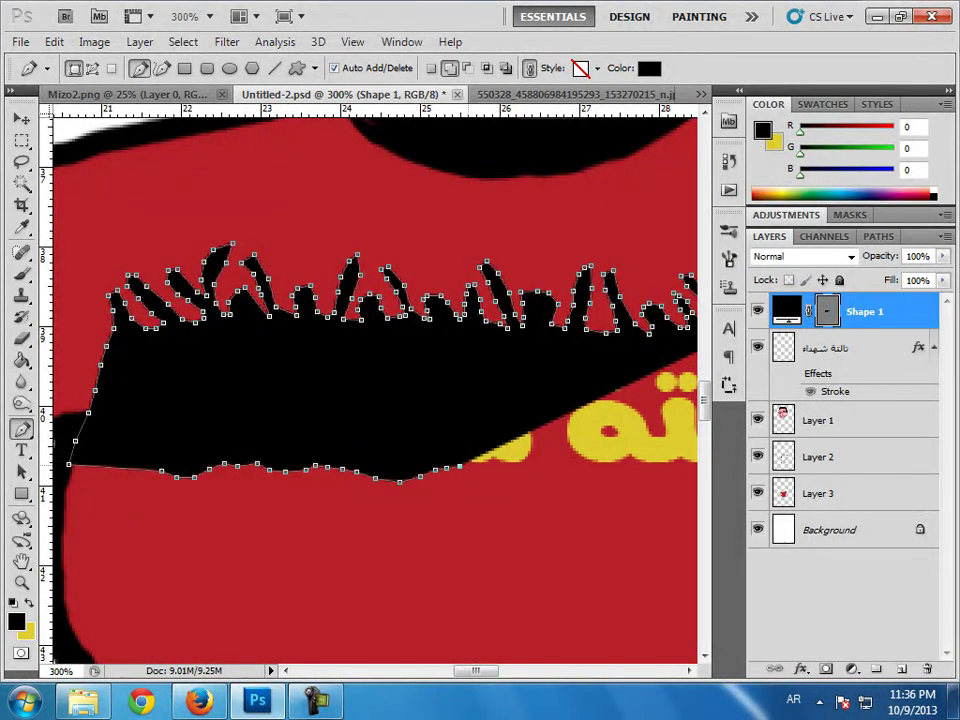
{"action": "left_click", "coordinate": [576, 467]}
Finish the bottom edge on the right and close the outline up the right side.
{"action": "scroll", "coordinate": [576, 467], "scroll_direction": "right", "scroll_amount": 5}
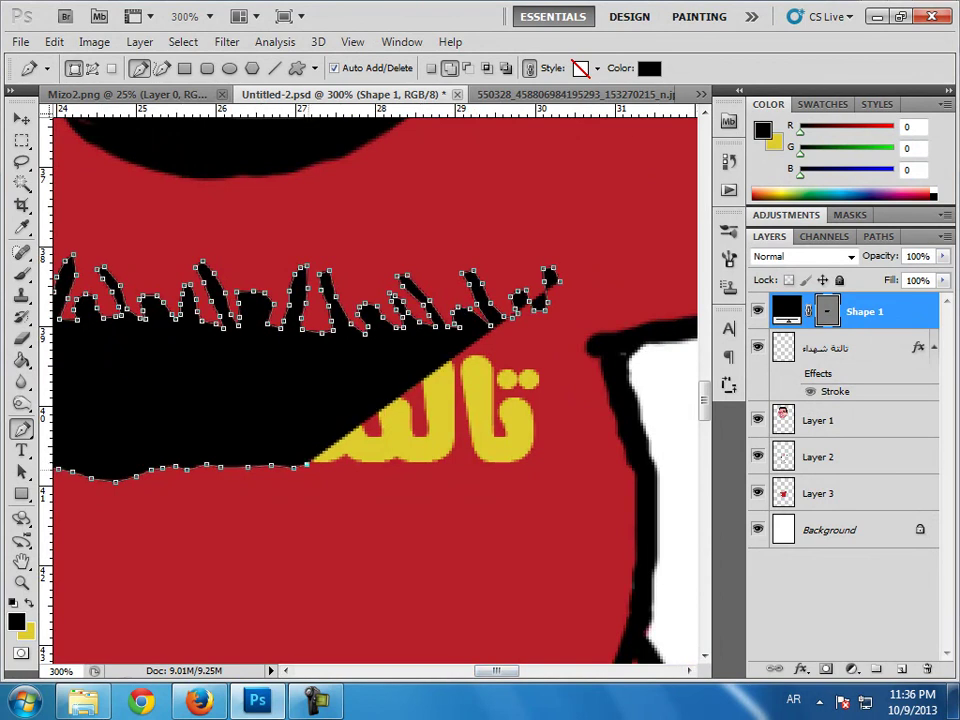
{"action": "left_click", "coordinate": [359, 467]}
{"action": "left_click", "coordinate": [394, 468]}
{"action": "left_click", "coordinate": [424, 468]}
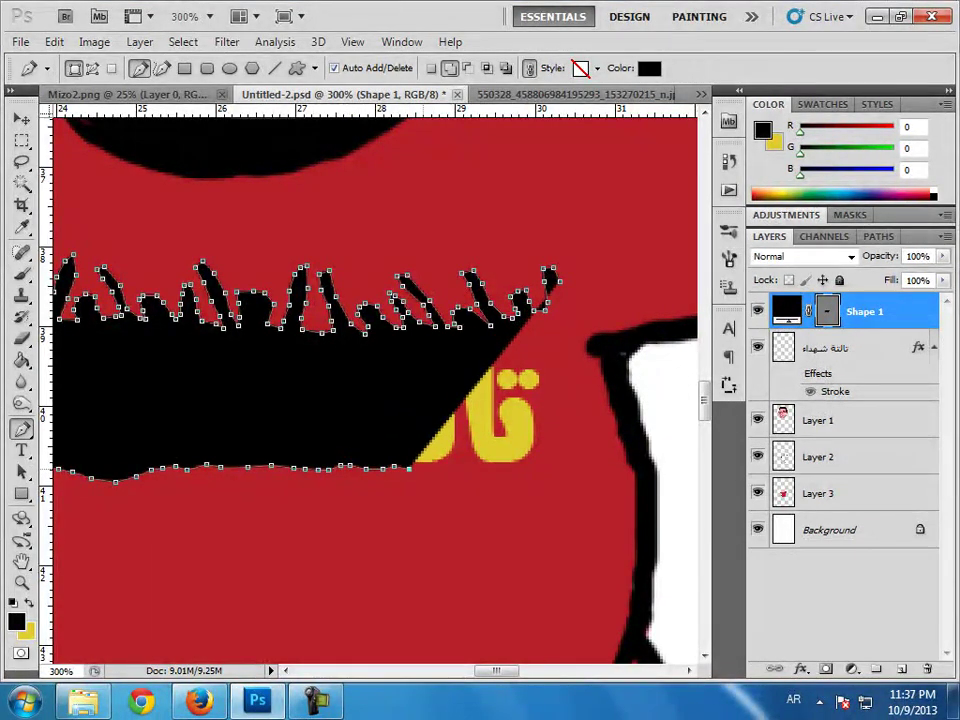
{"action": "left_click", "coordinate": [460, 463]}
{"action": "left_click", "coordinate": [491, 465]}
{"action": "left_click", "coordinate": [521, 466]}
{"action": "left_click", "coordinate": [565, 457]}
{"action": "left_click", "coordinate": [609, 453]}
{"action": "left_click", "coordinate": [623, 441]}
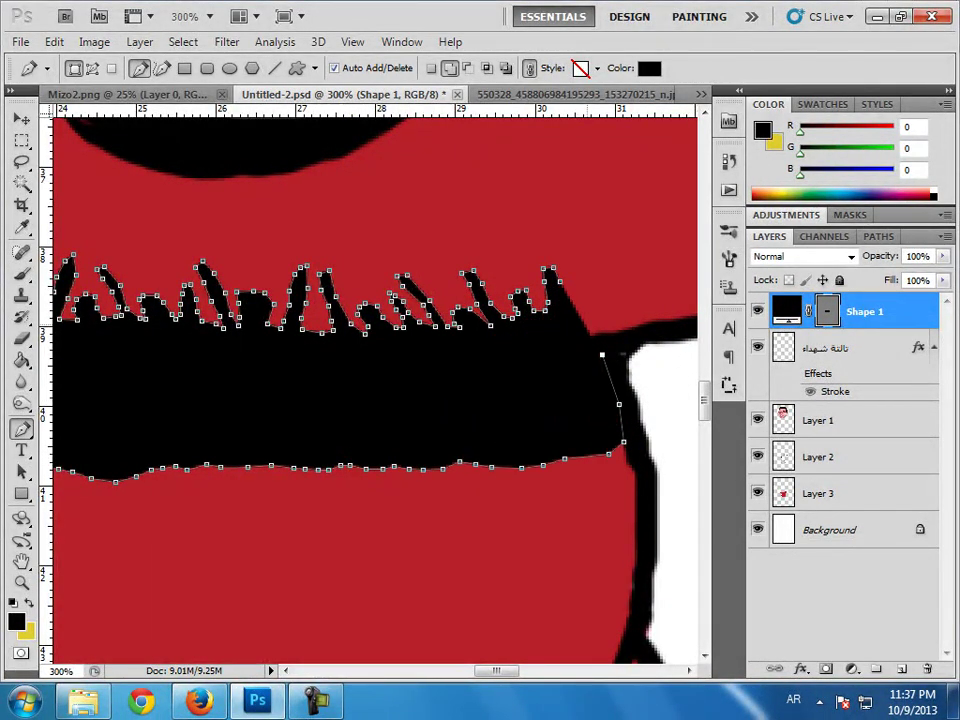
Finish the banner shape and move Shape 1 below the Arabic text layer.
{"action": "key", "text": "Return"}
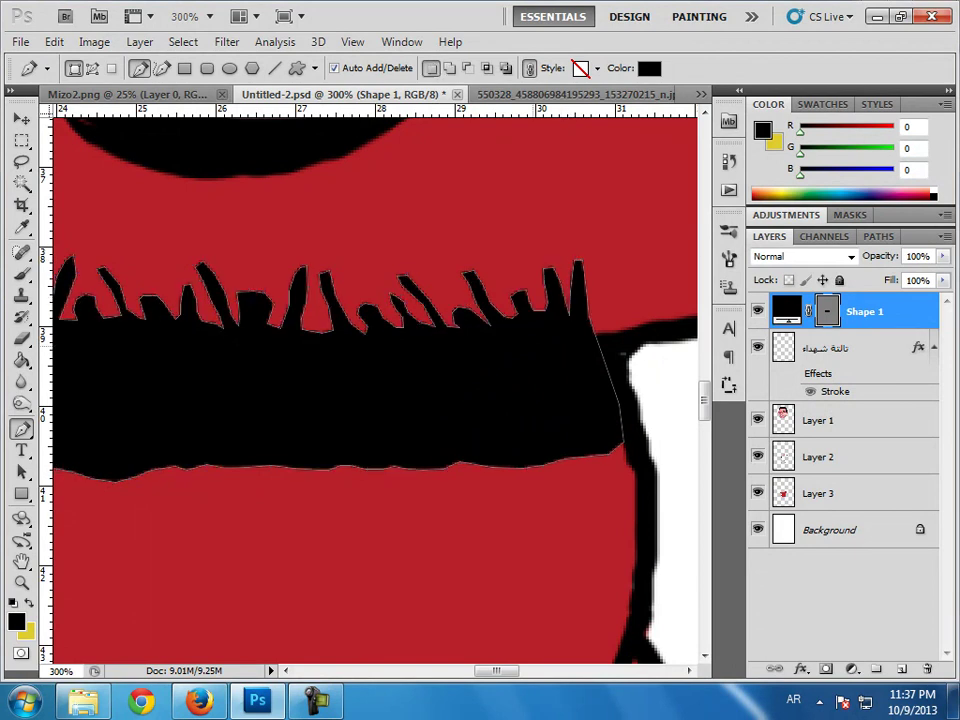
{"action": "key", "text": "ctrl+minus"}
{"action": "key", "text": "ctrl+minus"}
{"action": "key", "text": "ctrl+plus"}
{"action": "left_click_drag", "start_coordinate": [865, 311], "coordinate": [865, 392]}
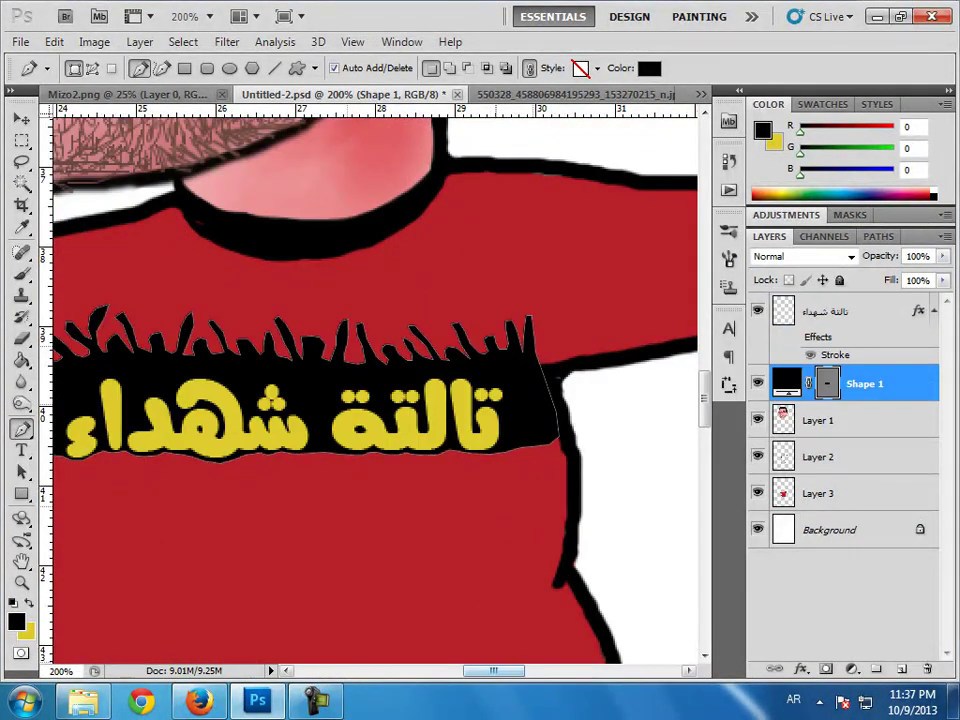
Rasterize the Shape 1 banner for brush painting and compare it with the reference photo.
{"action": "key", "text": "b"}
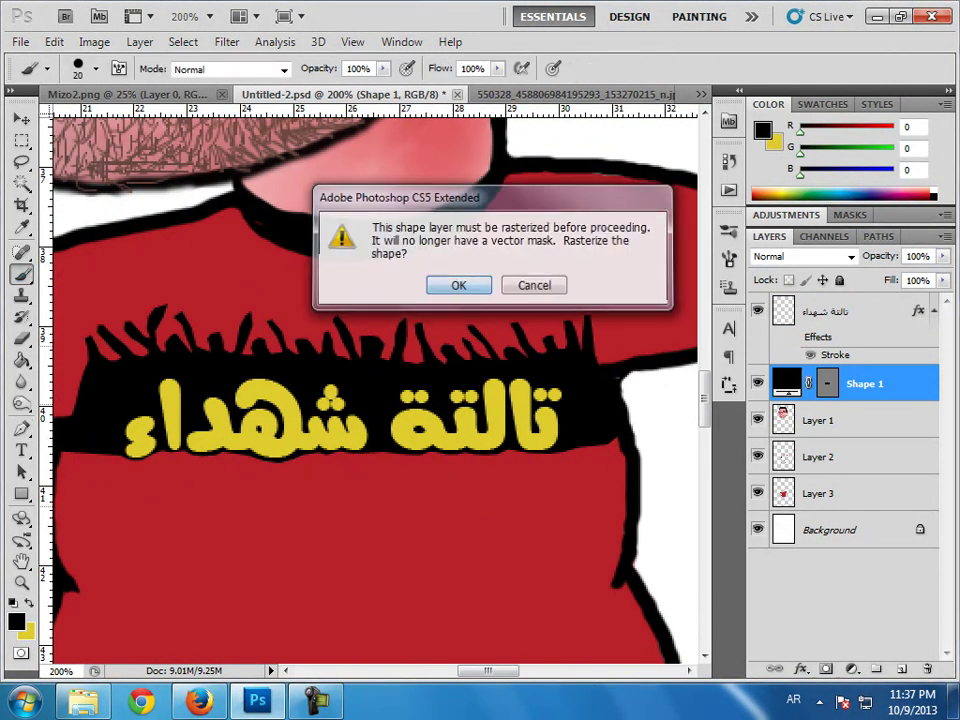
{"action": "key", "text": "Return"}
{"action": "key", "text": "ctrl+minus"}
{"action": "key", "text": "ctrl+0"}
{"action": "key", "text": "ctrl+alt+0"}
{"action": "left_click", "coordinate": [575, 94]}
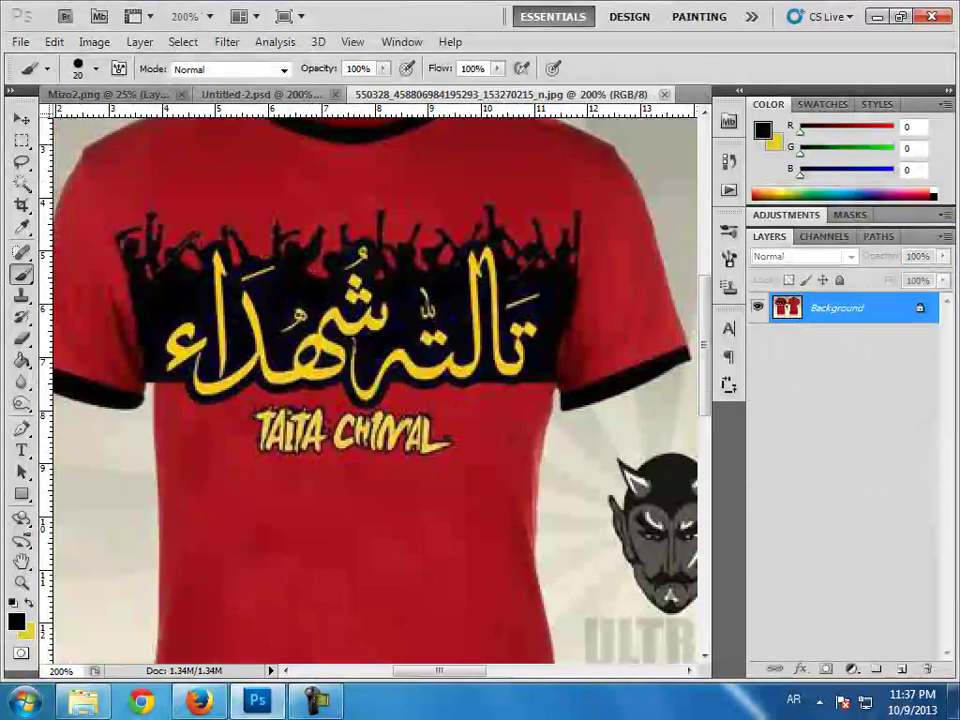
{"action": "left_click", "coordinate": [340, 94]}
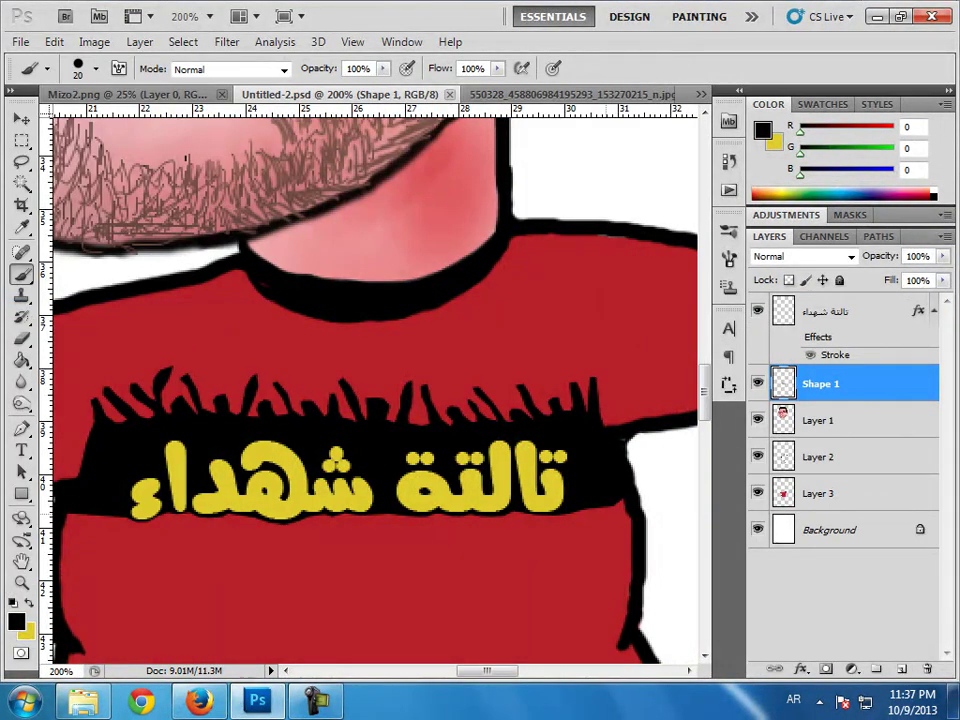
{"action": "key", "text": "ctrl+plus"}
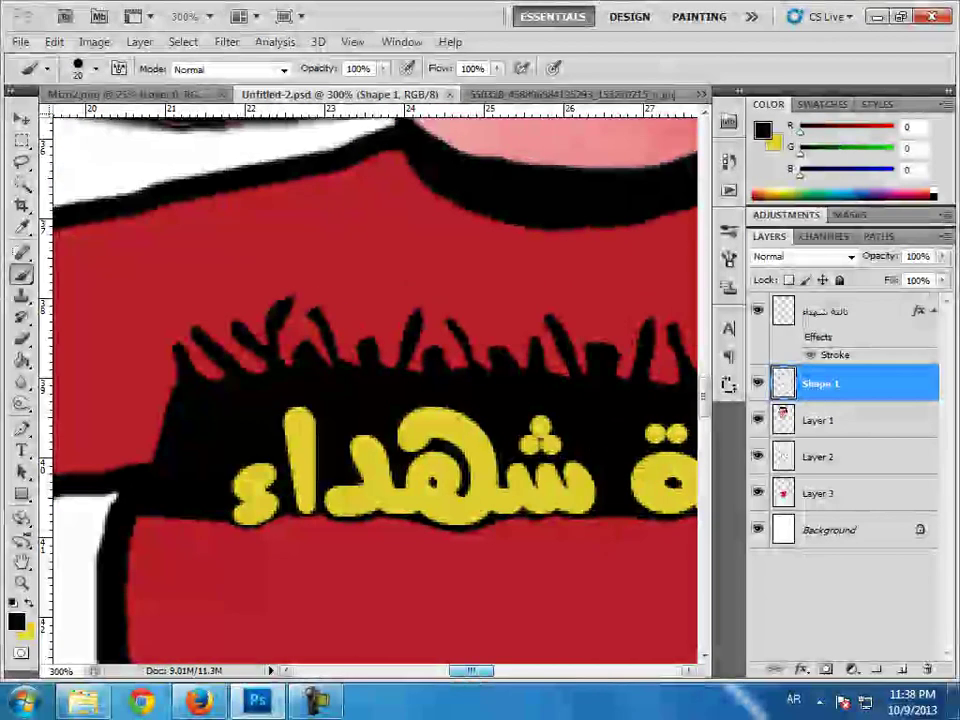
{"action": "left_click", "coordinate": [520, 94]}
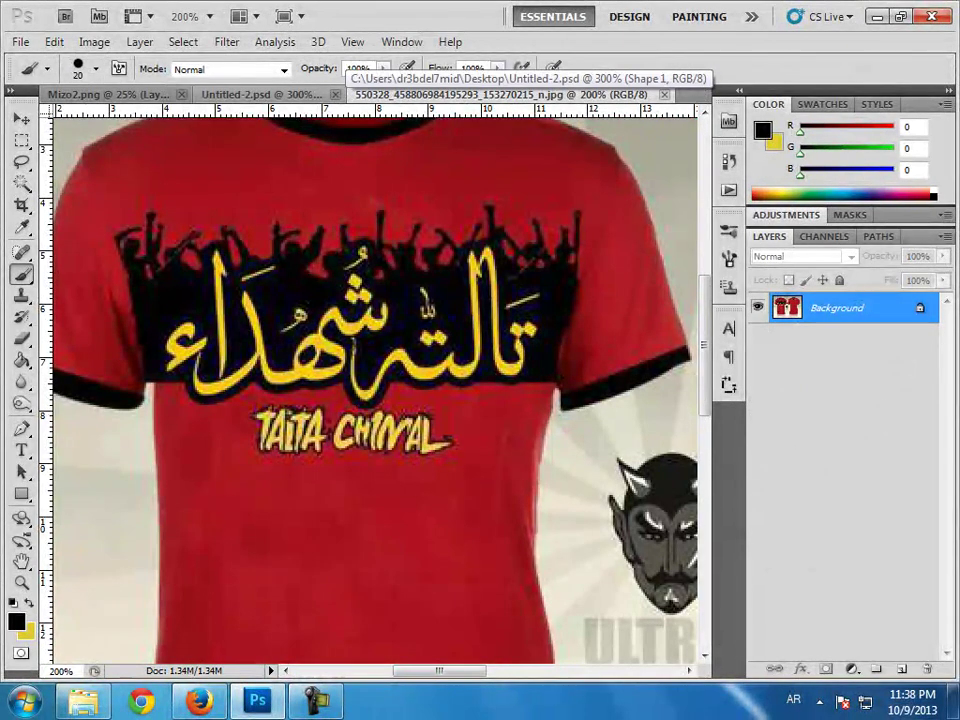
Paint black along the banner's left and lower edges with a 10 px brush.
{"action": "left_click", "coordinate": [265, 94]}
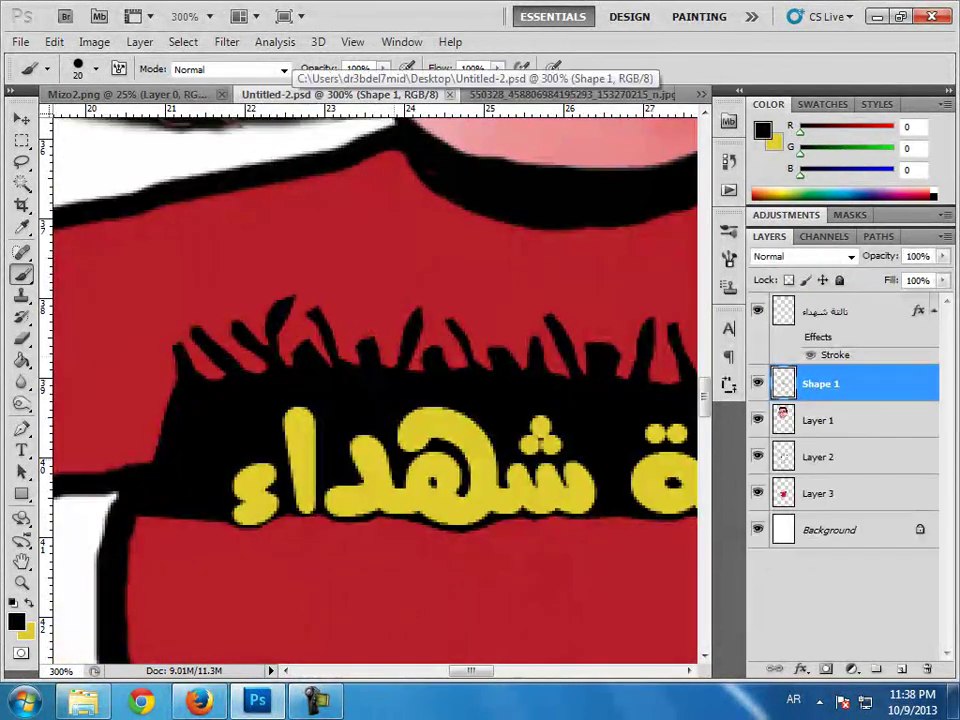
{"action": "left_click_drag", "start_coordinate": [160, 397], "coordinate": [205, 394]}
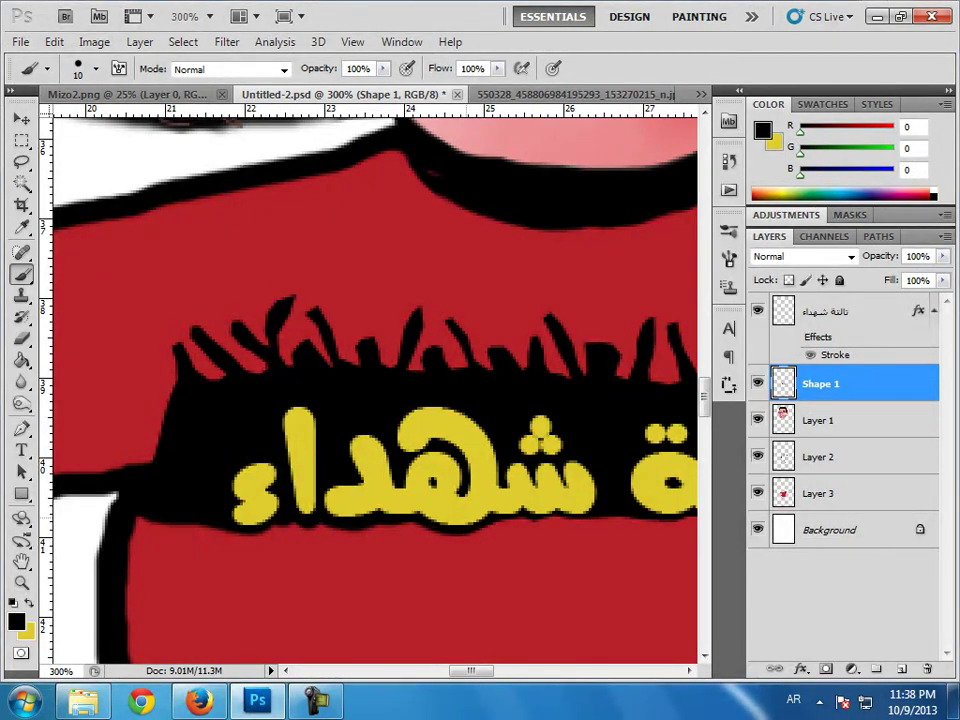
{"action": "scroll", "coordinate": [375, 390], "scroll_direction": "right", "scroll_amount": 3}
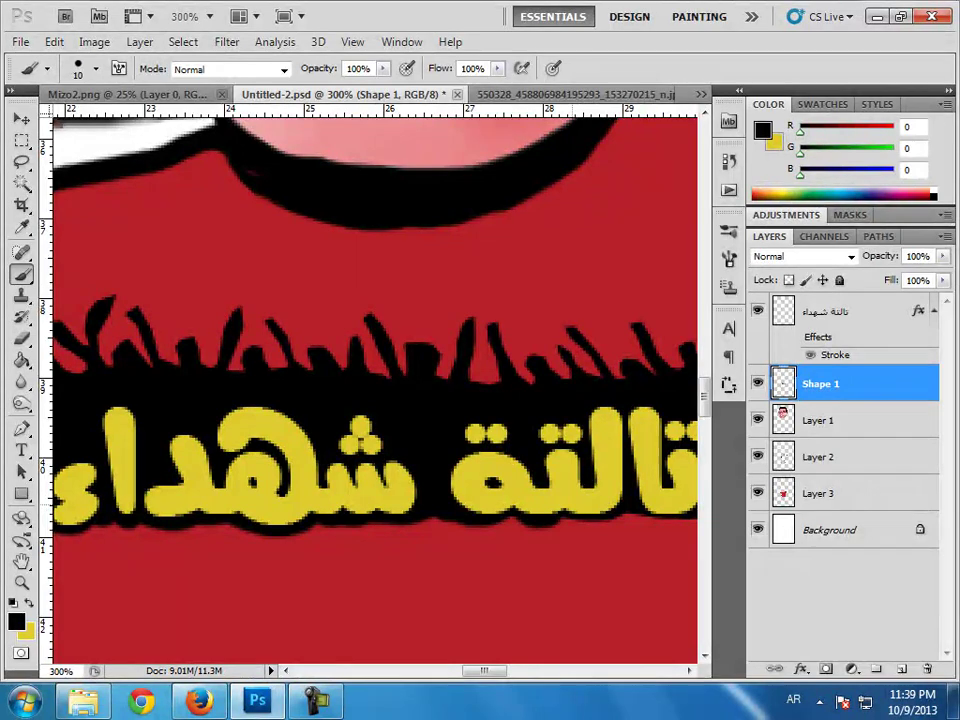
{"action": "scroll", "coordinate": [375, 390], "scroll_direction": "right", "scroll_amount": 5}
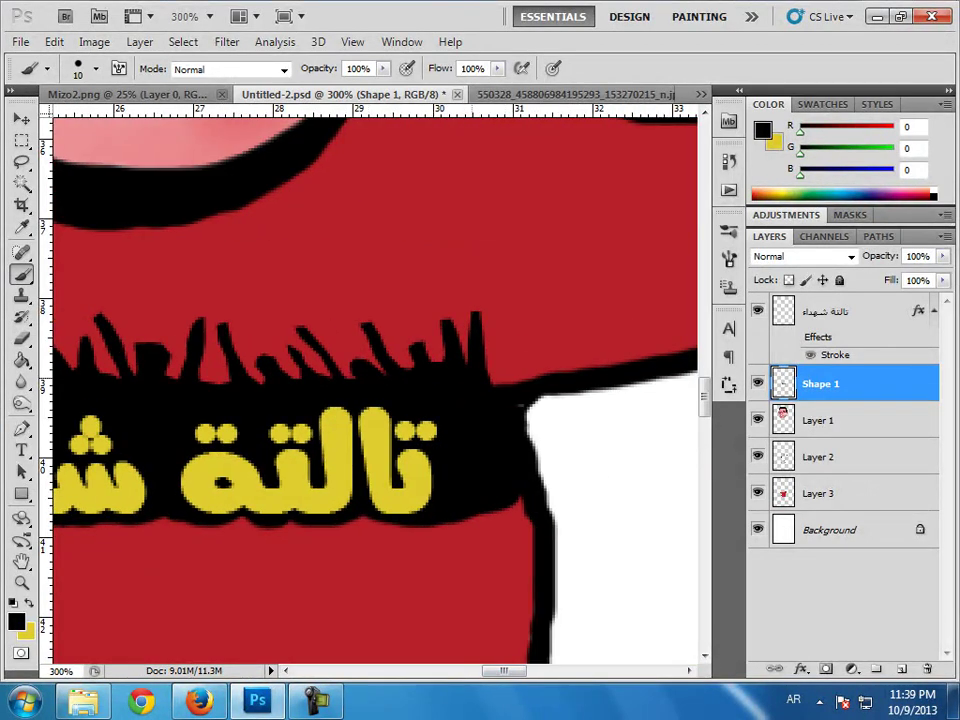
{"action": "scroll", "coordinate": [375, 390], "scroll_direction": "left", "scroll_amount": 6}
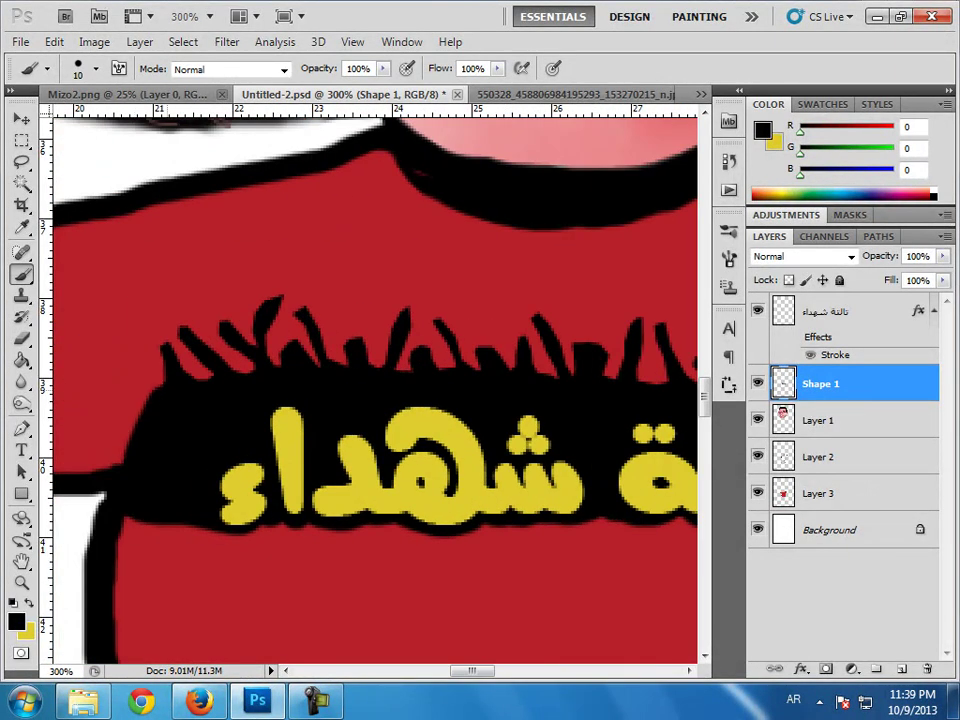
Select the slogan and Shape 1 layers together and stretch them taller.
{"action": "key", "text": "ctrl+minus"}
{"action": "key", "text": "ctrl+minus"}
{"action": "key", "text": "ctrl+minus"}
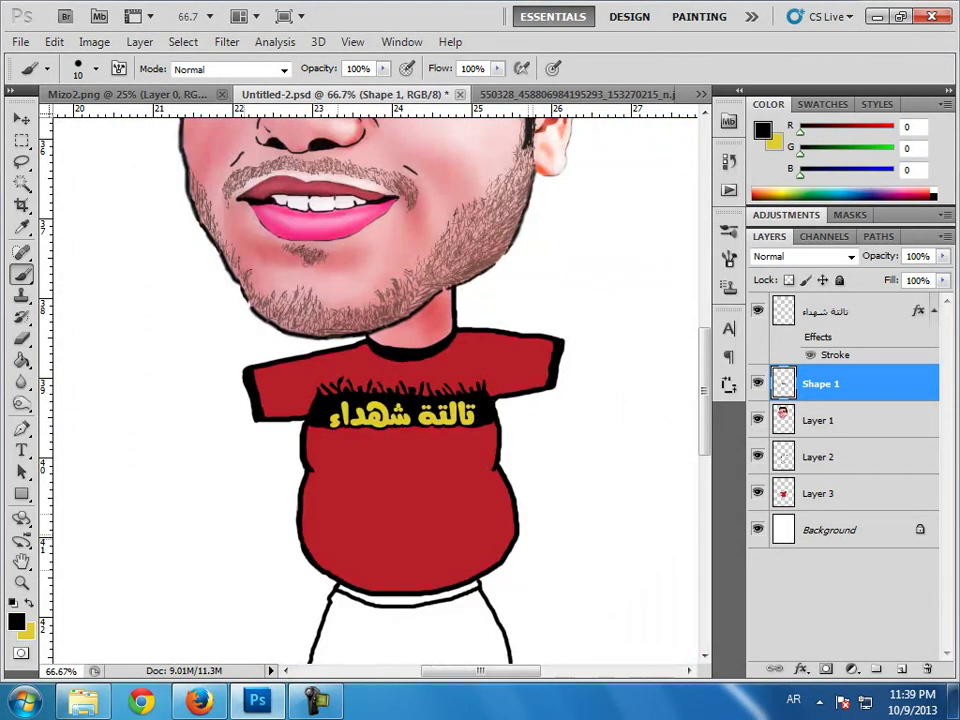
{"action": "left_click", "coordinate": [560, 94]}
{"action": "left_click", "coordinate": [350, 94]}
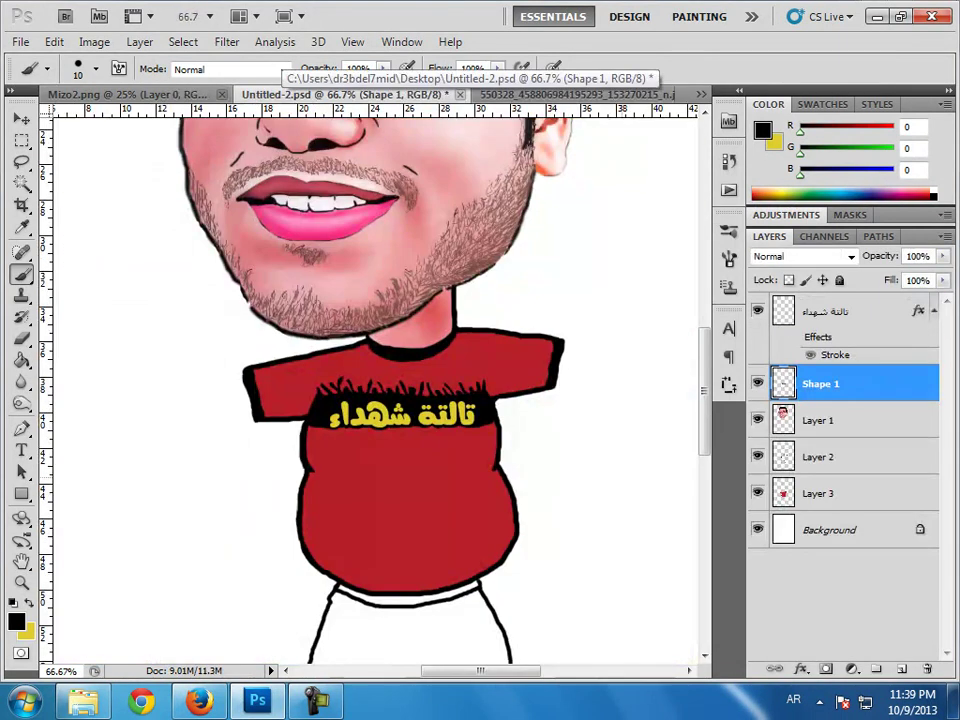
{"action": "left_click", "coordinate": [826, 311], "text": "shift"}
{"action": "key", "text": "ctrl+t"}
{"action": "left_click_drag", "start_coordinate": [400, 376], "coordinate": [400, 360]}
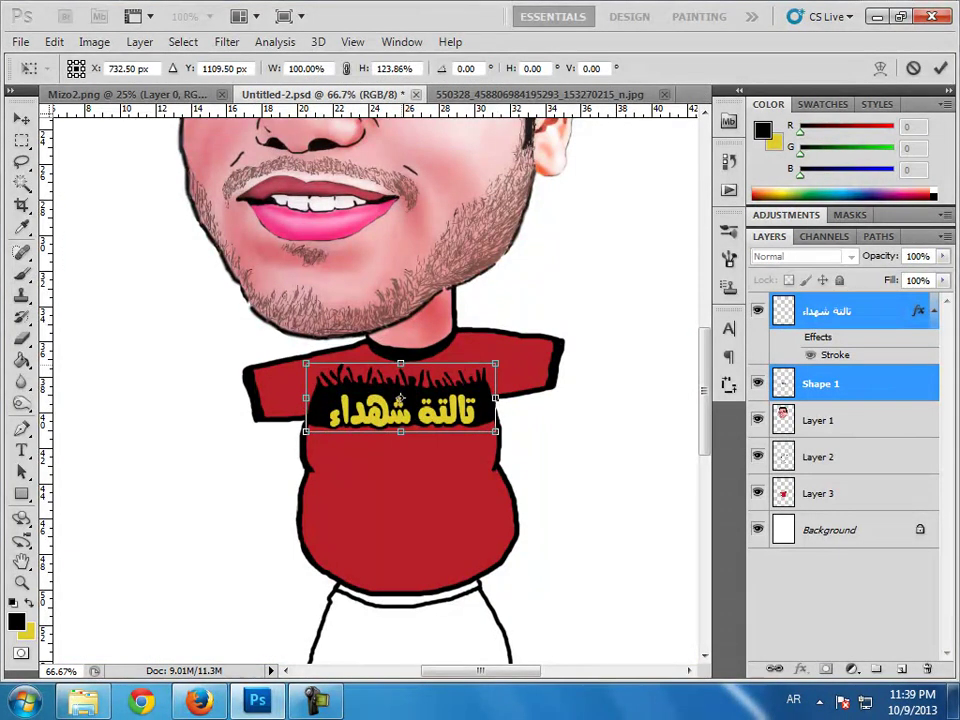
{"action": "key", "text": "Return"}
Make a small further transform of the banner and compare with the reference photo.
{"action": "key", "text": "v"}
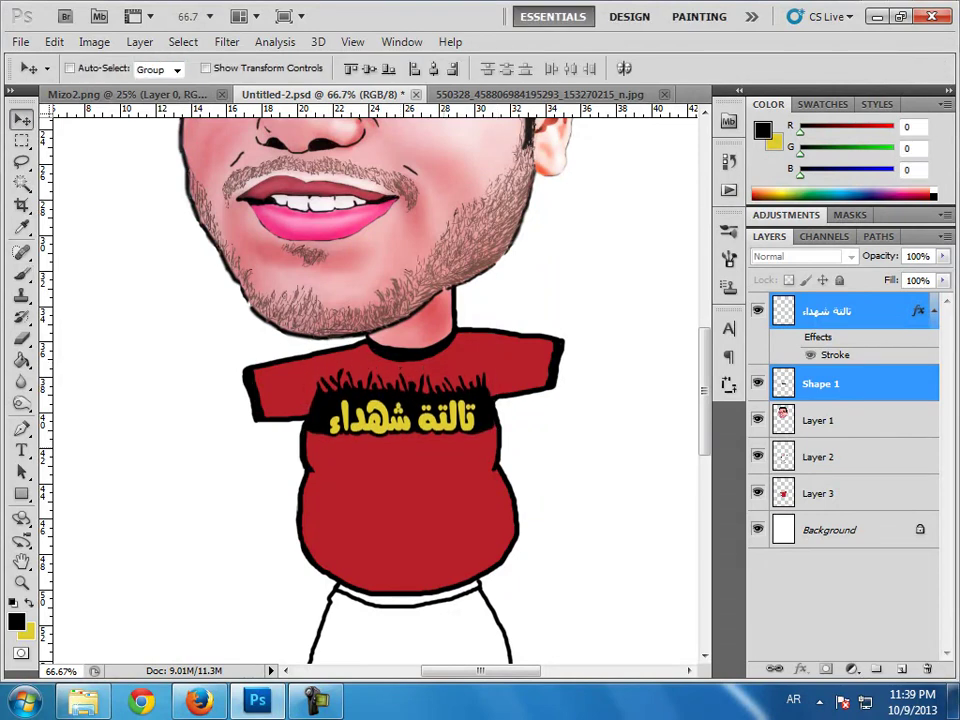
{"action": "key", "text": "ctrl+t"}
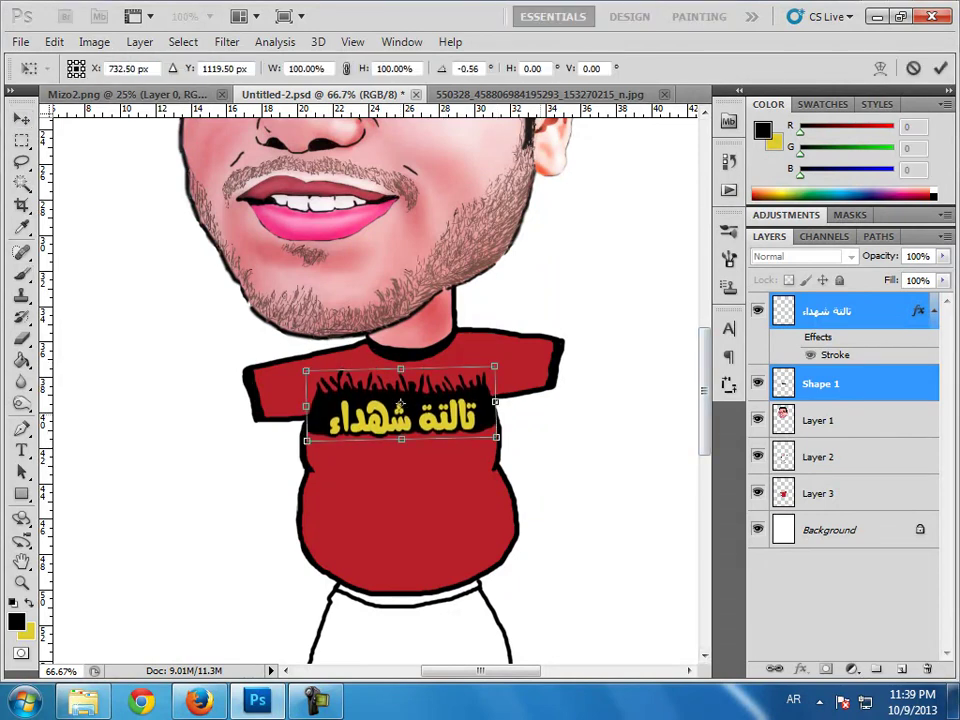
{"action": "key", "text": "Return"}
{"action": "key", "text": "ctrl+minus"}
{"action": "key", "text": "ctrl+minus"}
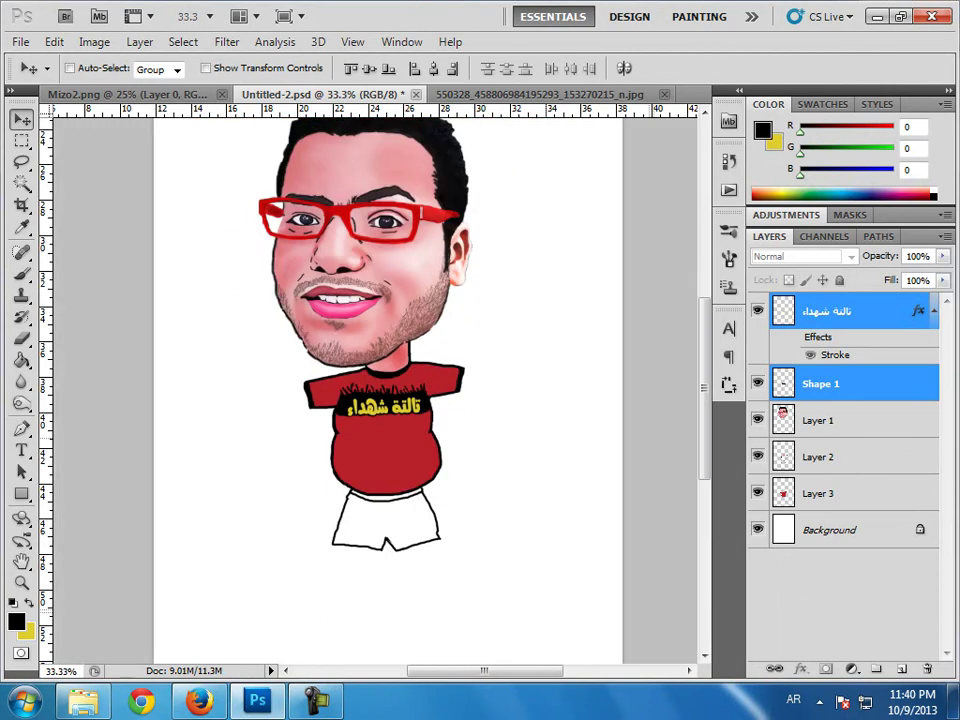
{"action": "key", "text": "ctrl+plus"}
{"action": "key", "text": "ctrl+plus"}
{"action": "key", "text": "ctrl+plus"}
{"action": "key", "text": "ctrl+Tab"}
{"action": "left_click", "coordinate": [290, 94]}
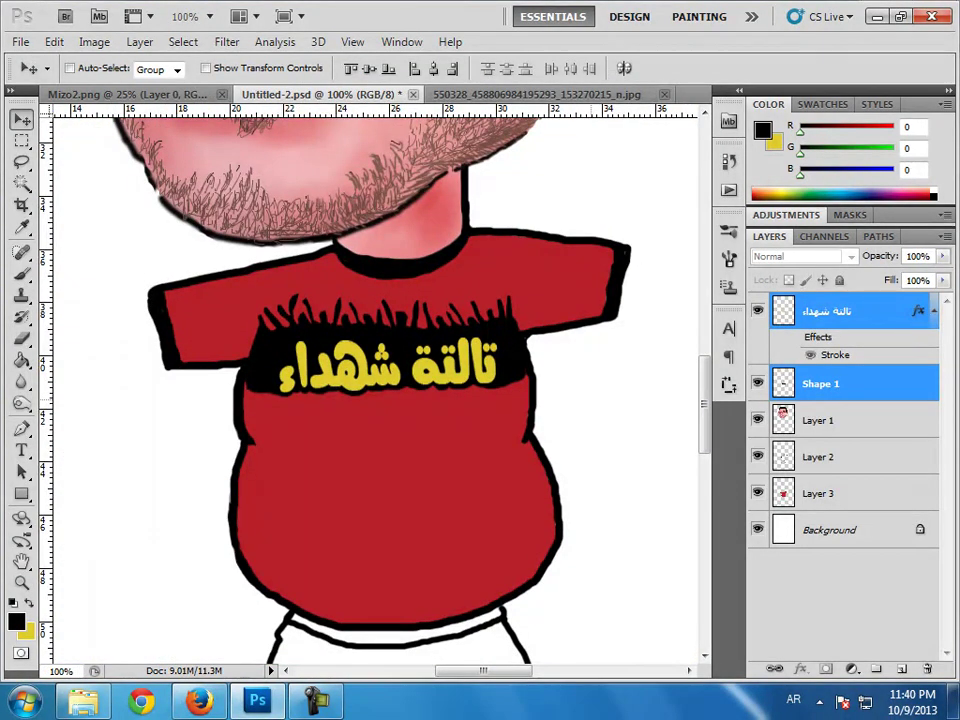
Tilt the banner and slogan slightly counterclockwise, then select the Arabic slogan layer.
{"action": "key", "text": "ctrl+t"}
{"action": "left_click_drag", "start_coordinate": [560, 330], "coordinate": [559, 324]}
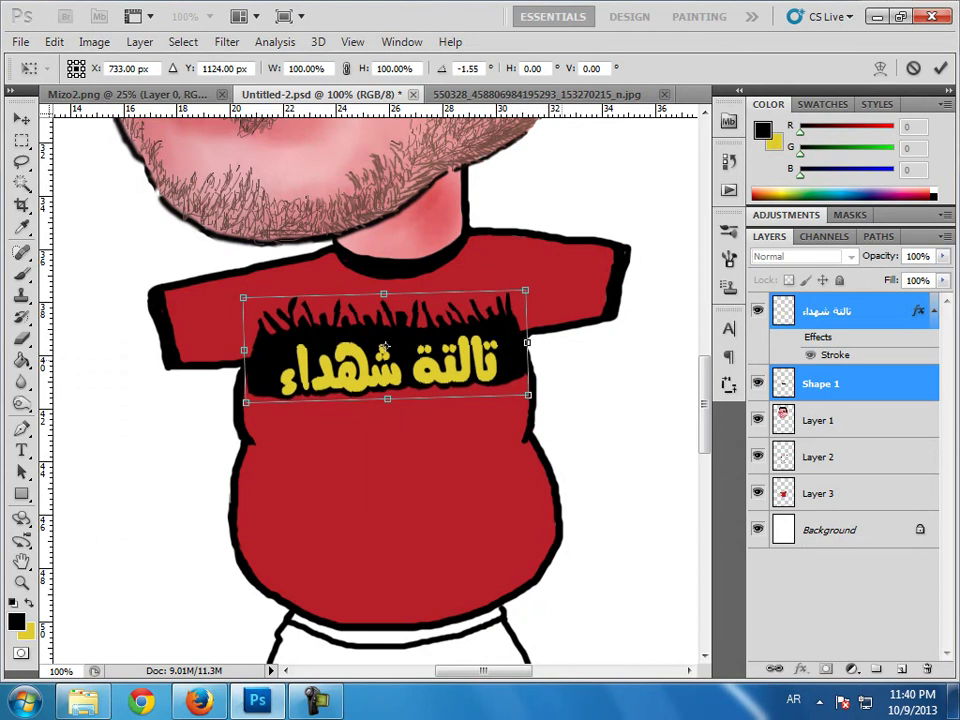
{"action": "key", "text": "Return"}
{"action": "key", "text": "ctrl+plus"}
{"action": "key", "text": "b"}
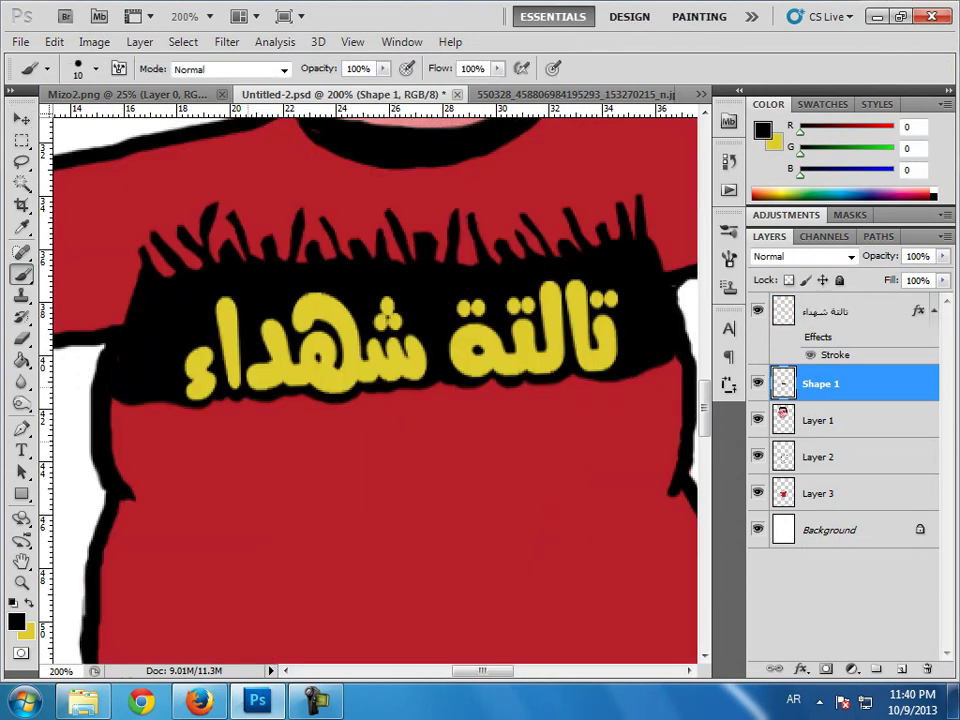
{"action": "left_click", "coordinate": [520, 94]}
{"action": "left_click", "coordinate": [300, 94]}
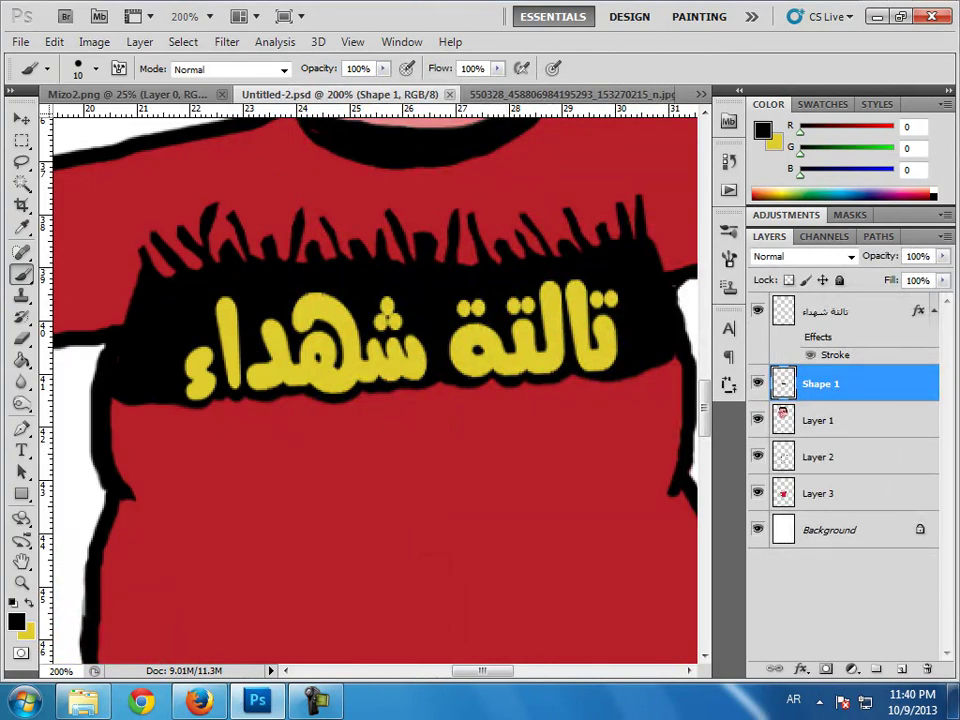
{"action": "key", "text": "alt+bracketright"}
Type the words TALTA CHIMAL below the Arabic slogan.
{"action": "key", "text": "t"}
{"action": "left_click", "coordinate": [560, 94]}
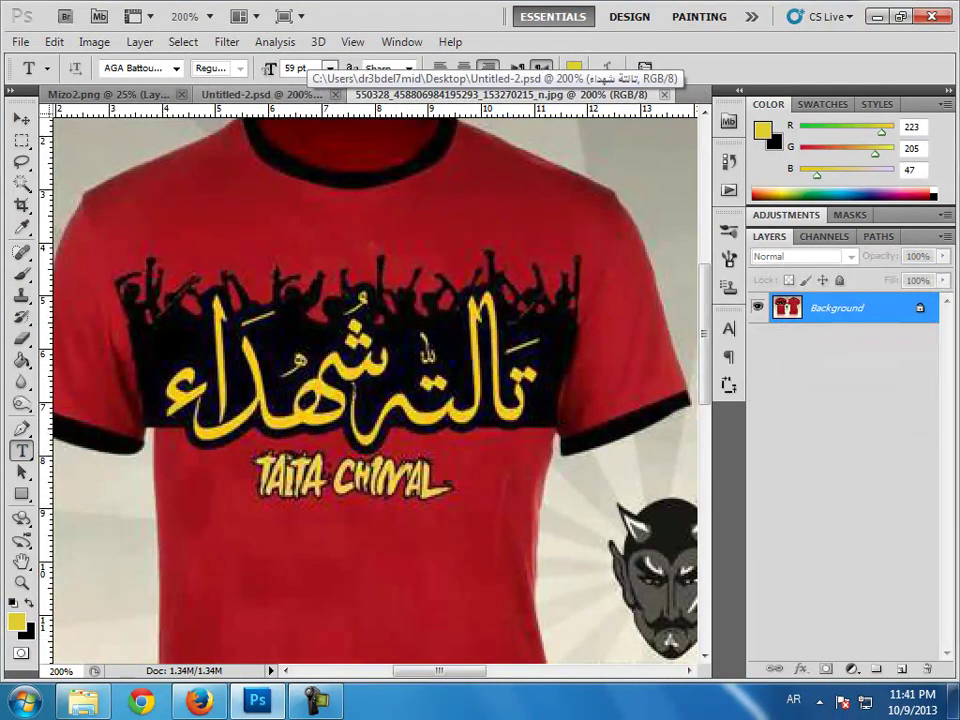
{"action": "left_click", "coordinate": [300, 94]}
{"action": "left_click", "coordinate": [281, 457]}
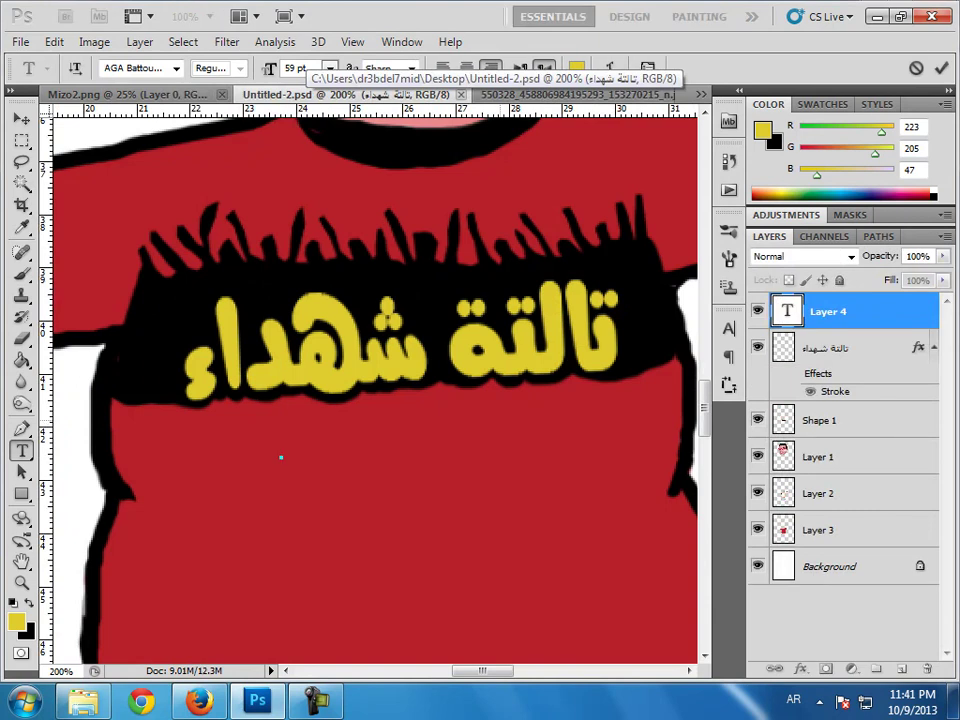
{"action": "type", "text": "TALTACMAL"}
Set the TALTA CHIMAL text to 26 pt in the Hobo Std font.
{"action": "key", "text": "ctrl+a"}
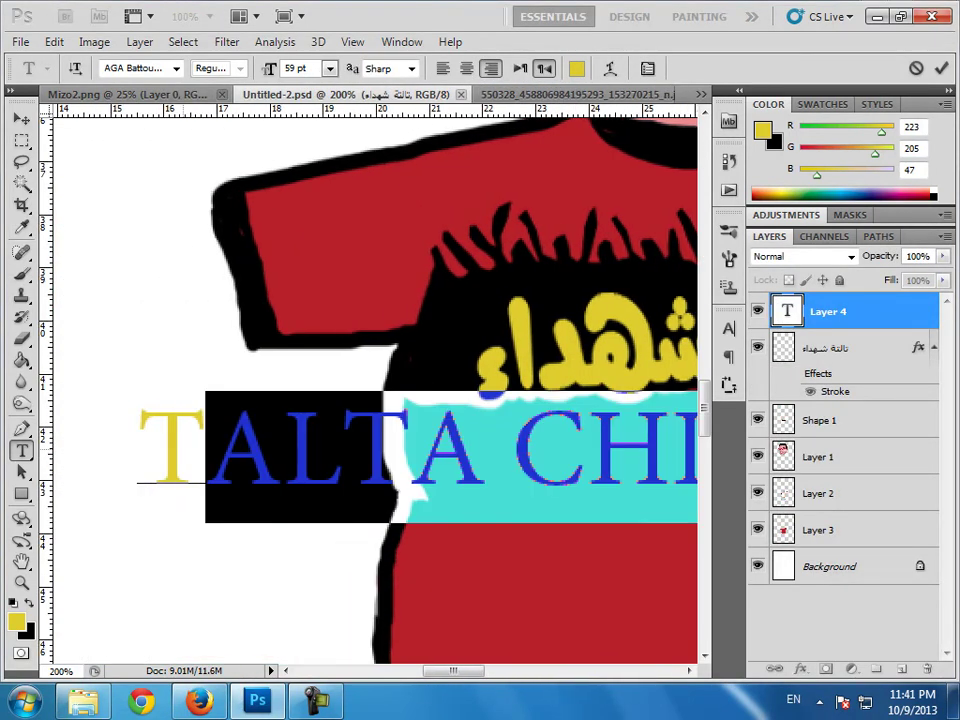
{"action": "left_click_drag", "start_coordinate": [270, 68], "coordinate": [235, 68]}
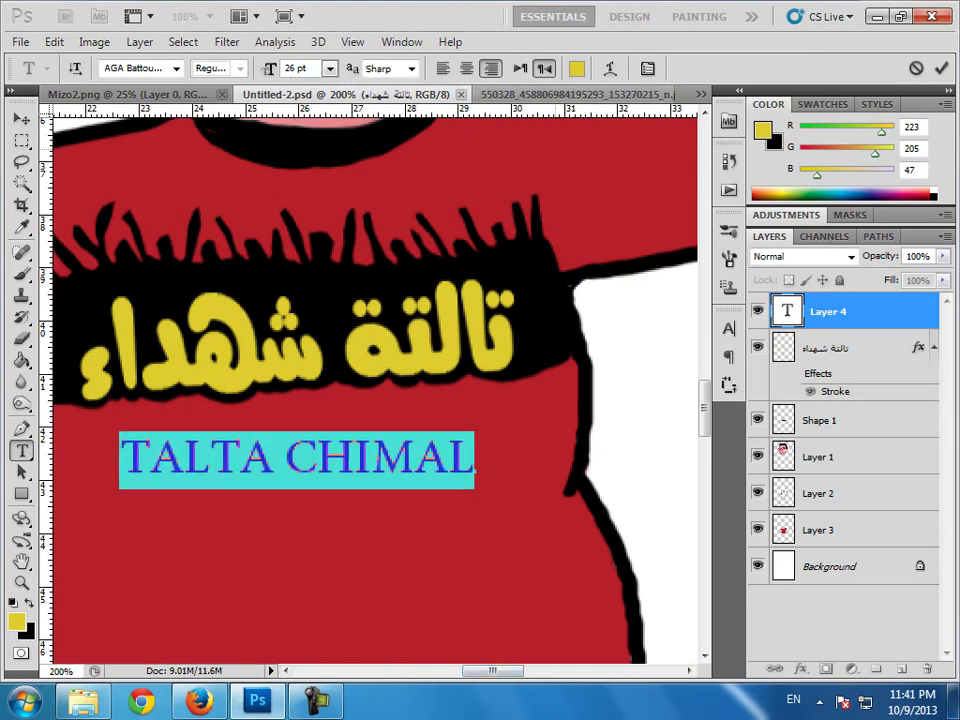
{"action": "left_click", "coordinate": [176, 68]}
{"action": "scroll", "coordinate": [228, 370], "scroll_direction": "down", "scroll_amount": 10}
{"action": "key", "text": "Down"}
{"action": "key", "text": "Down"}
{"action": "key", "text": "Down"}
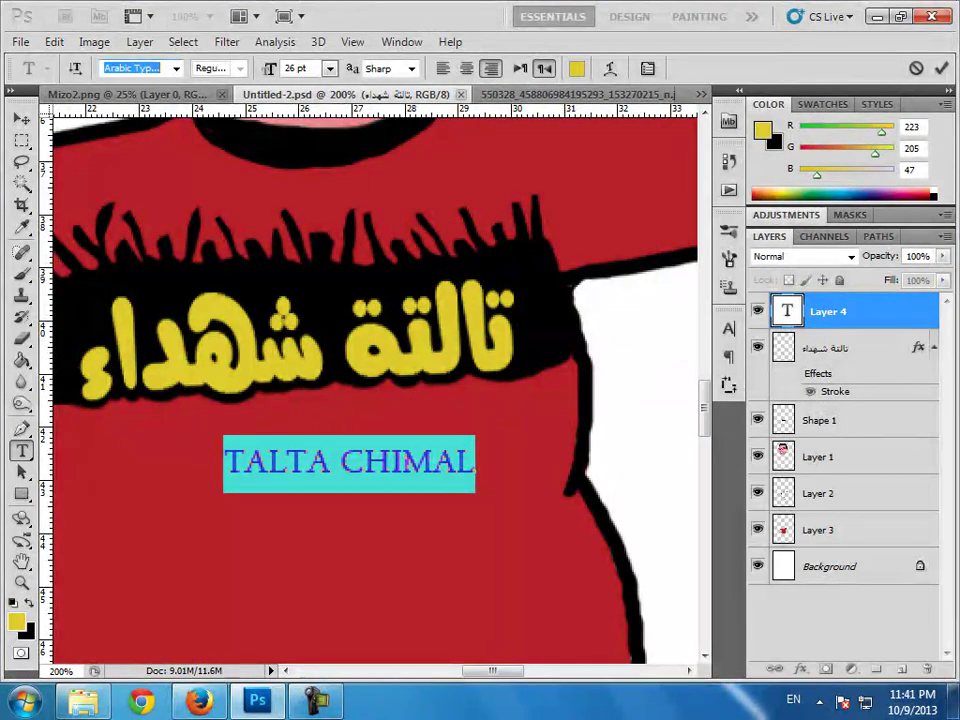
{"action": "key", "text": "Down"}
{"action": "key", "text": "Down"}
{"action": "key", "text": "Down"}
{"action": "key", "text": "Down"}
{"action": "key", "text": "Down"}
{"action": "key", "text": "Down"}
{"action": "key", "text": "Down"}
{"action": "key", "text": "Down"}
{"action": "key", "text": "Down"}
{"action": "key", "text": "Down"}
{"action": "key", "text": "Down"}
{"action": "key", "text": "Down"}
{"action": "key", "text": "Up"}
{"action": "key", "text": "Up"}
{"action": "key", "text": "Up"}
{"action": "key", "text": "Down"}
{"action": "key", "text": "Down"}
{"action": "key", "text": "Down"}
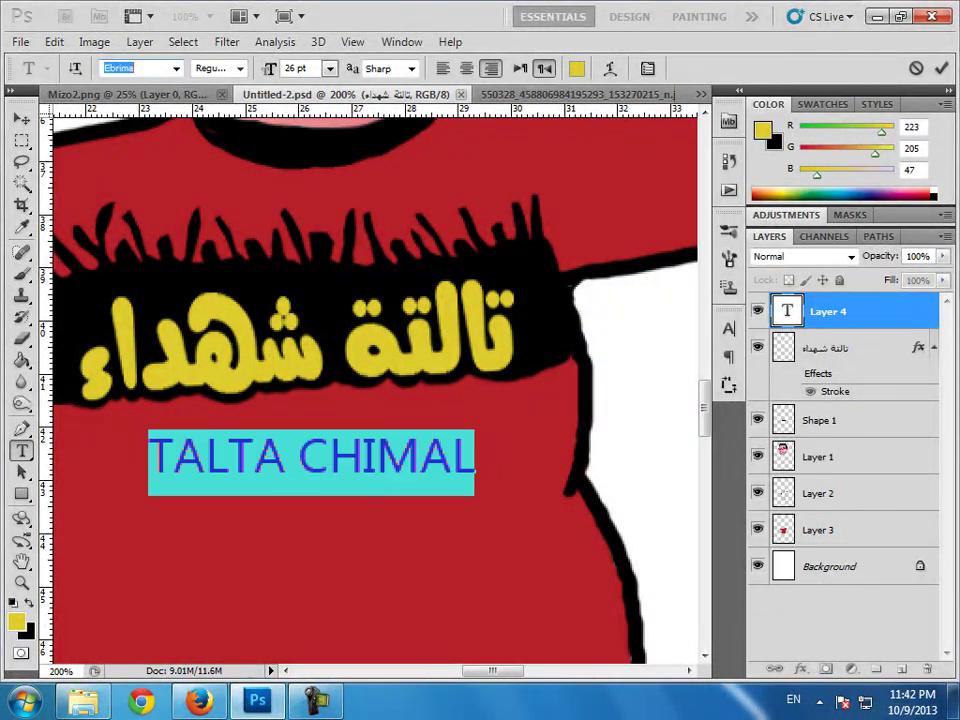
{"action": "key", "text": "Down"}
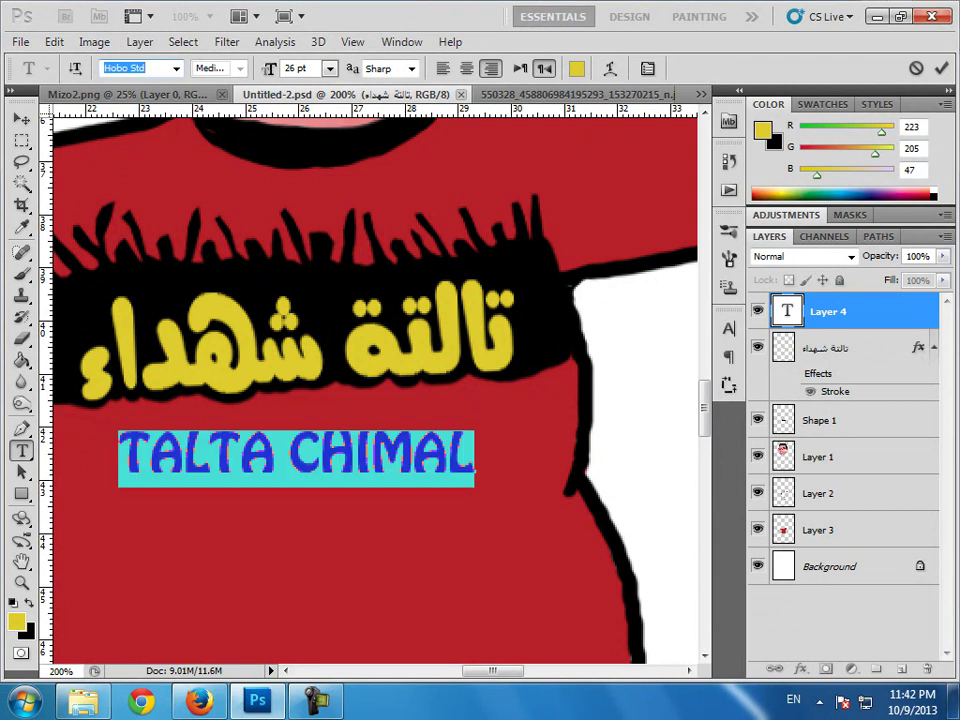
Narrow the TALTA CHIMAL text to about 72% width to fit under the slogan.
{"action": "key", "text": "ctrl+Return"}
{"action": "key", "text": "ctrl+t"}
{"action": "left_click_drag", "start_coordinate": [472, 458], "coordinate": [374, 461]}
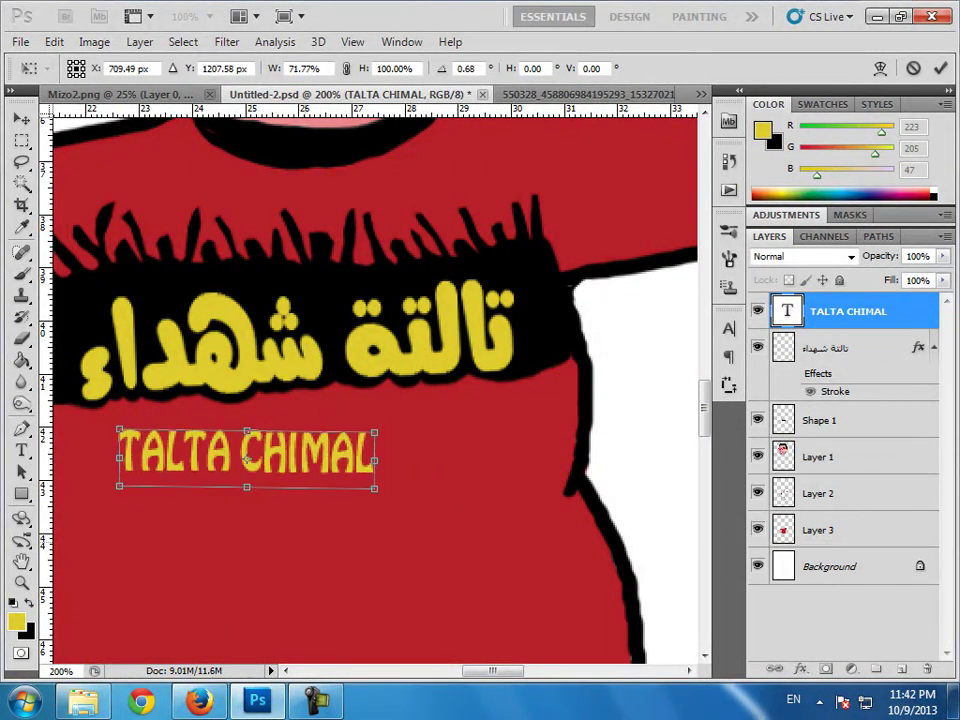
{"action": "key", "text": "Return"}
Give the TALTA CHIMAL layer a 3 px black outside stroke.
{"action": "key", "text": "ctrl+minus"}
{"action": "key", "text": "ctrl+minus"}
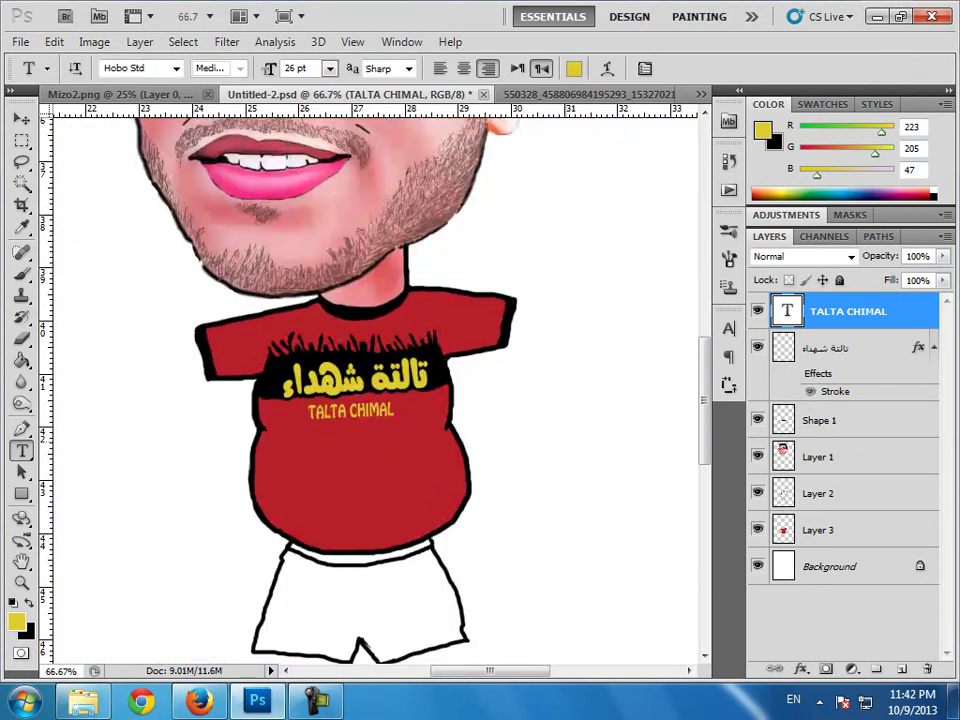
{"action": "key", "text": "ctrl+plus"}
{"action": "key", "text": "ctrl+Tab"}
{"action": "key", "text": "ctrl+shift+Tab"}
{"action": "double_click", "coordinate": [890, 311]}
{"action": "left_click", "coordinate": [193, 366]}
{"action": "left_click_drag", "start_coordinate": [300, 58], "coordinate": [600, 65]}
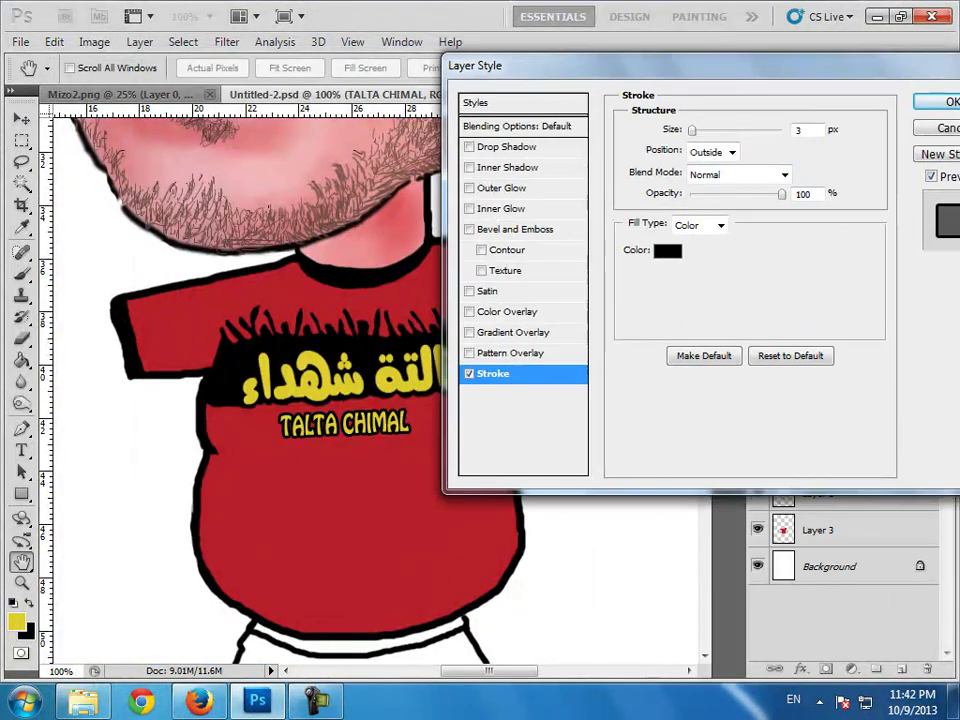
{"action": "key", "text": "Return"}
Confirm the TALTA CHIMAL placement and review the whole shirt.
{"action": "right_click", "coordinate": [555, 126]}
{"action": "key", "text": "Escape"}
{"action": "key", "text": "v"}
{"action": "key", "text": "ctrl+t"}
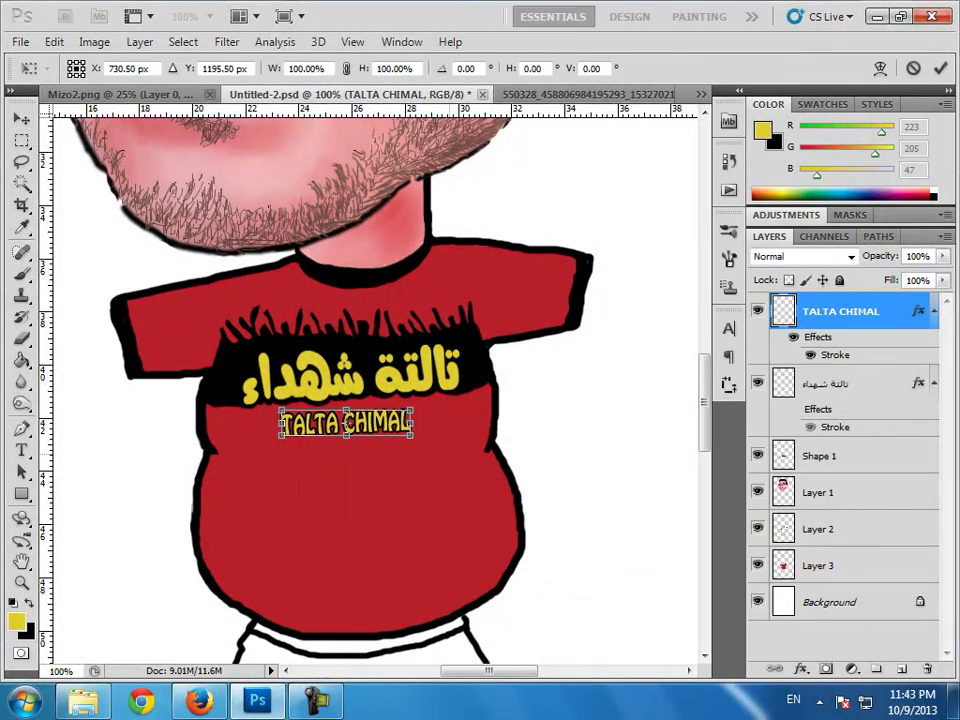
{"action": "key", "text": "Return"}
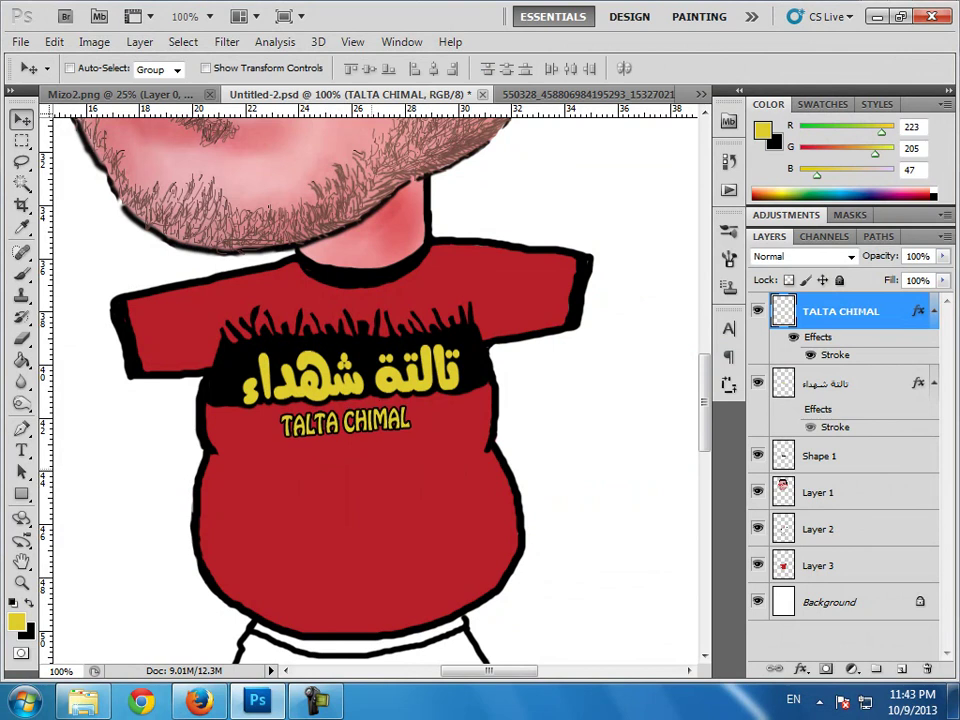
{"action": "key", "text": "ctrl+minus"}
{"action": "key", "text": "ctrl+minus"}
{"action": "key", "text": "ctrl+minus"}
{"action": "key", "text": "ctrl+plus"}
{"action": "key", "text": "ctrl+plus"}
Select the Shape 1 shirt layer with black paint colour and the Brush tool ready.
{"action": "key", "text": "alt+f"}
{"action": "key", "text": "Escape"}
{"action": "key", "text": "alt+bracketleft"}
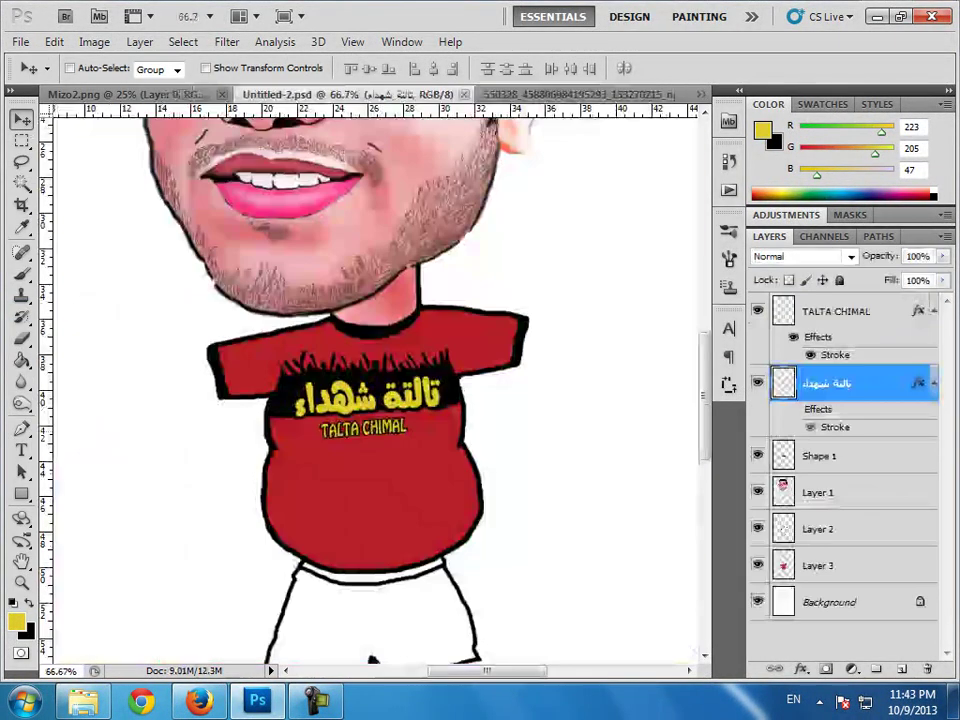
{"action": "key", "text": "ctrl+plus"}
{"action": "key", "text": "ctrl+plus"}
{"action": "key", "text": "alt+bracketleft"}
{"action": "key", "text": "x"}
{"action": "key", "text": "b"}
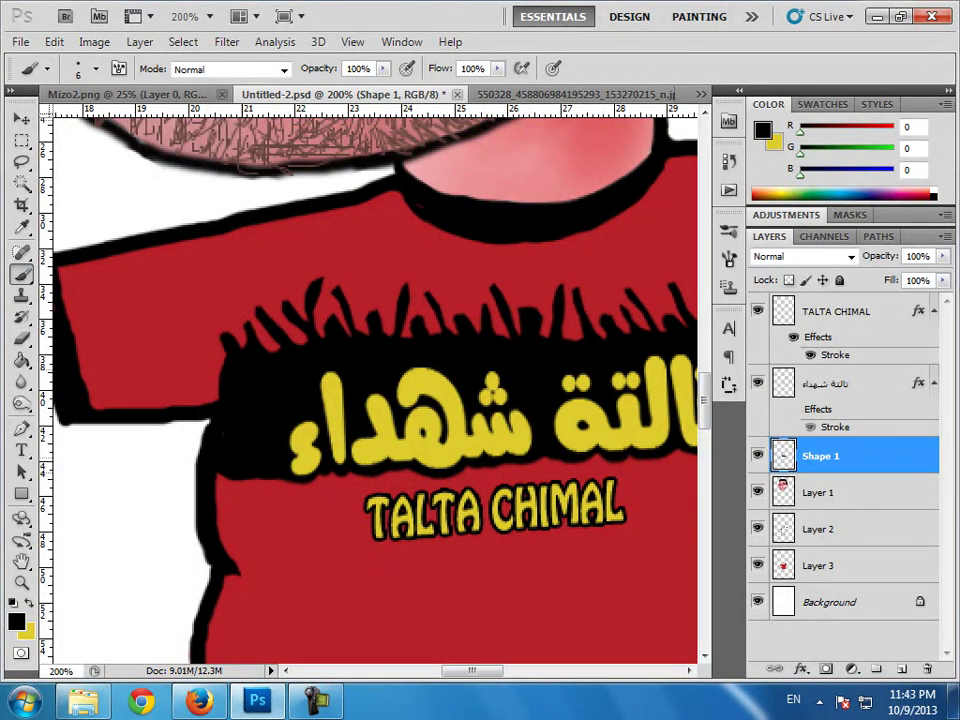
With a smaller black brush, paint a curved crease line at the right side of the belly.
{"action": "key", "text": "ctrl+minus"}
{"action": "key", "text": "ctrl+minus"}
{"action": "key", "text": "ctrl+minus"}
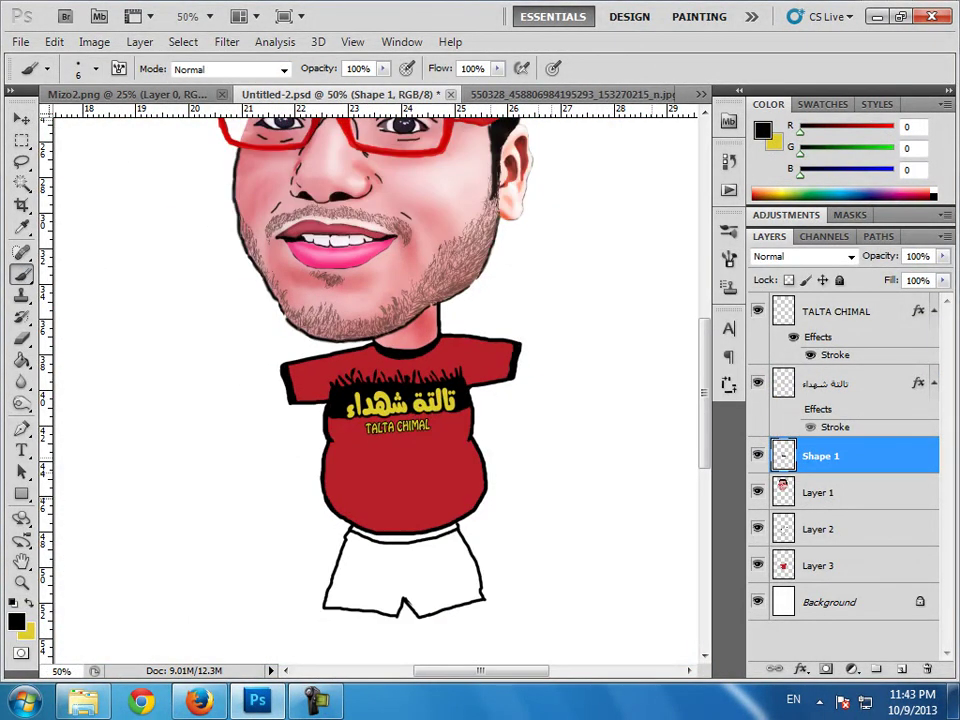
{"action": "key", "text": "ctrl+plus"}
{"action": "key", "text": "ctrl+plus"}
{"action": "key", "text": "ctrl+plus"}
{"action": "key", "text": "ctrl+plus"}
{"action": "scroll", "coordinate": [370, 390], "scroll_direction": "down", "scroll_amount": 5}
{"action": "scroll", "coordinate": [370, 390], "scroll_direction": "left", "scroll_amount": 5}
{"action": "key", "text": "bracketleft"}
{"action": "key", "text": "bracketleft"}
{"action": "key", "text": "bracketleft"}
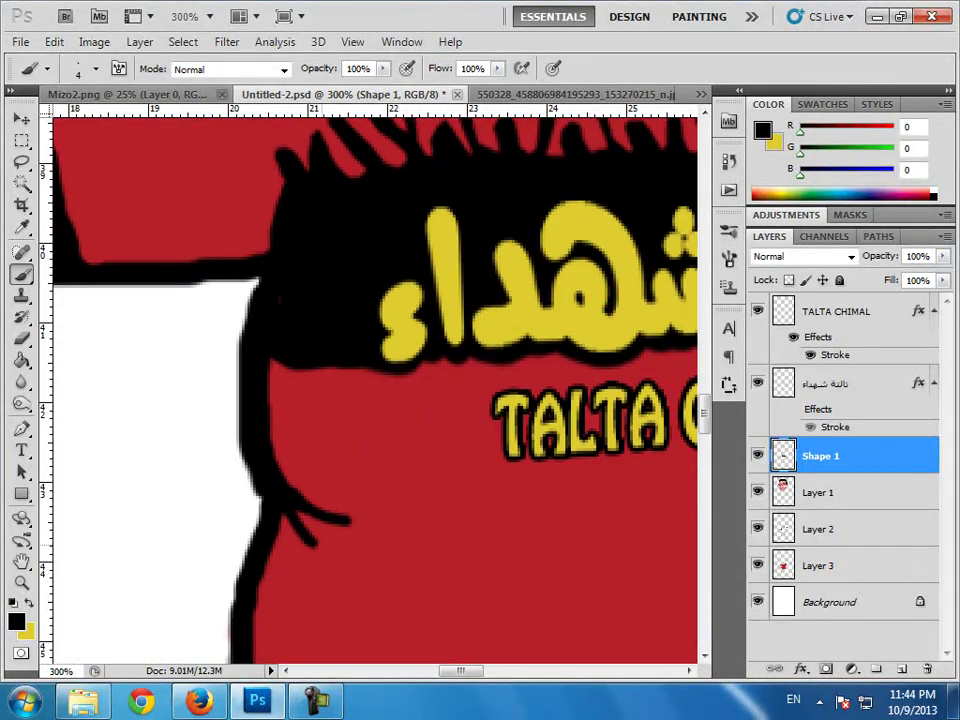
{"action": "scroll", "coordinate": [375, 390], "scroll_direction": "down", "scroll_amount": 3}
{"action": "scroll", "coordinate": [375, 390], "scroll_direction": "right", "scroll_amount": 10}
{"action": "left_click_drag", "start_coordinate": [411, 411], "coordinate": [384, 447]}
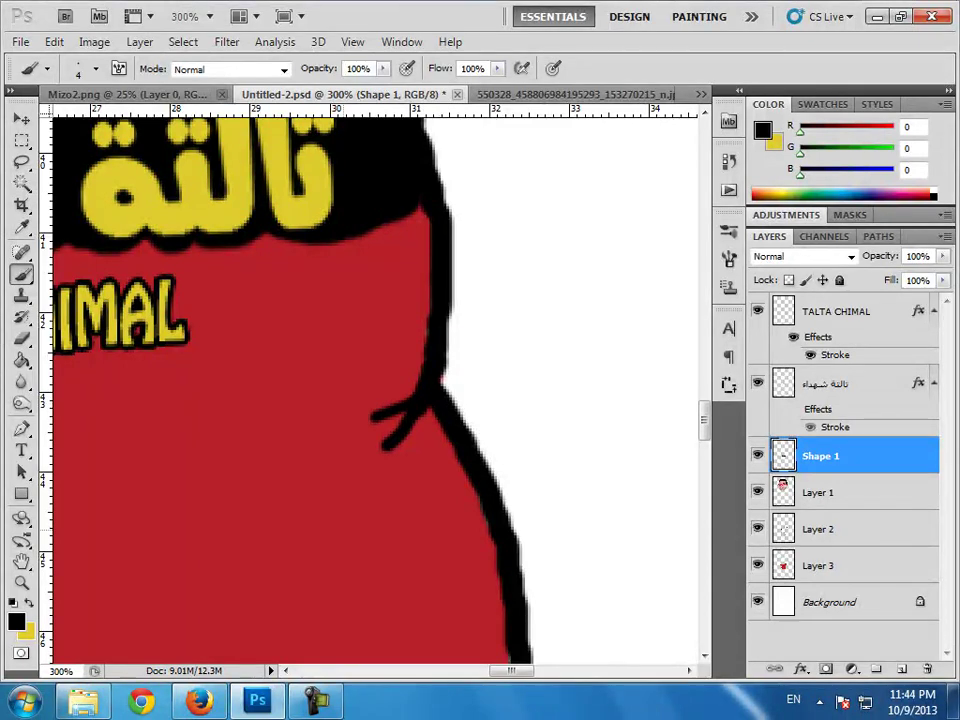
{"action": "key", "text": "ctrl+minus"}
{"action": "key", "text": "ctrl+minus"}
{"action": "key", "text": "ctrl+minus"}
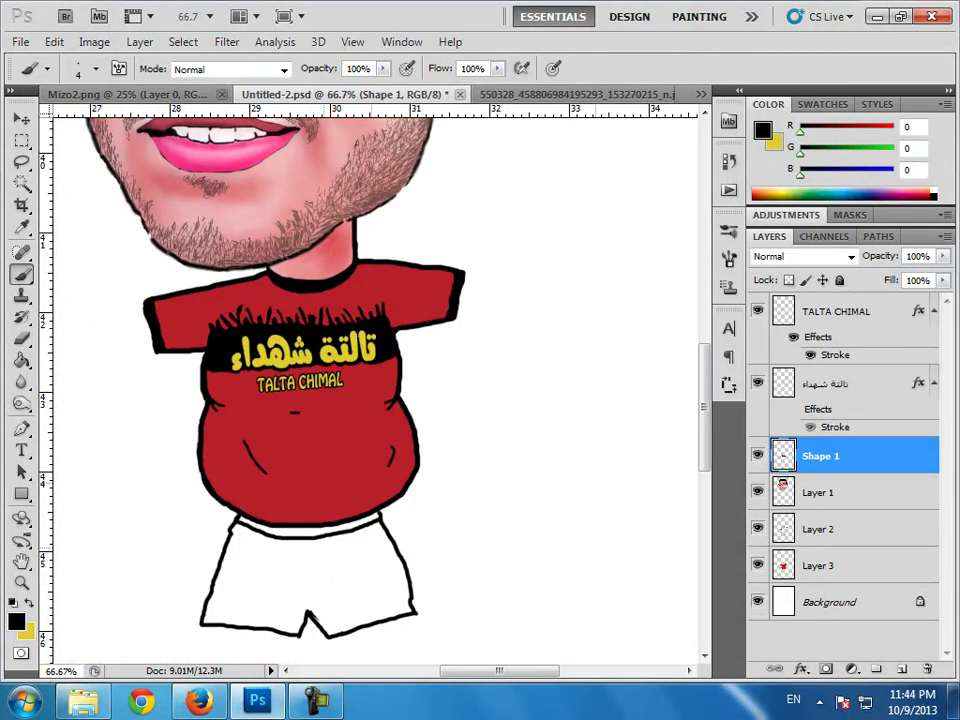
{"action": "key", "text": "ctrl+minus"}
{"action": "key", "text": "ctrl+minus"}
{"action": "key", "text": "ctrl+plus"}
{"action": "key", "text": "ctrl+plus"}
{"action": "key", "text": "ctrl+plus"}
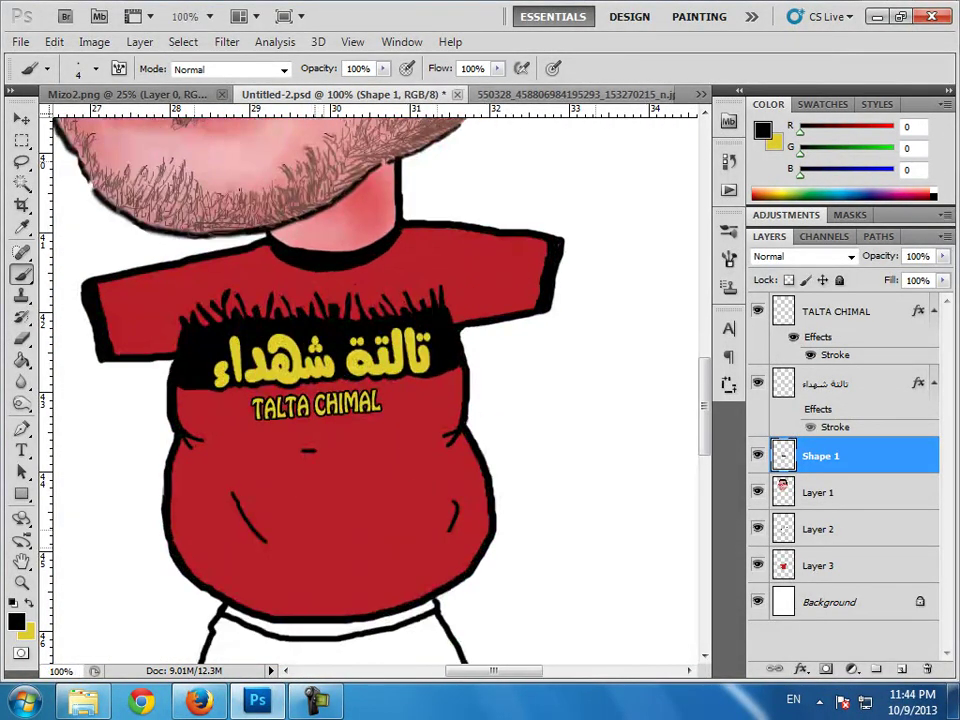